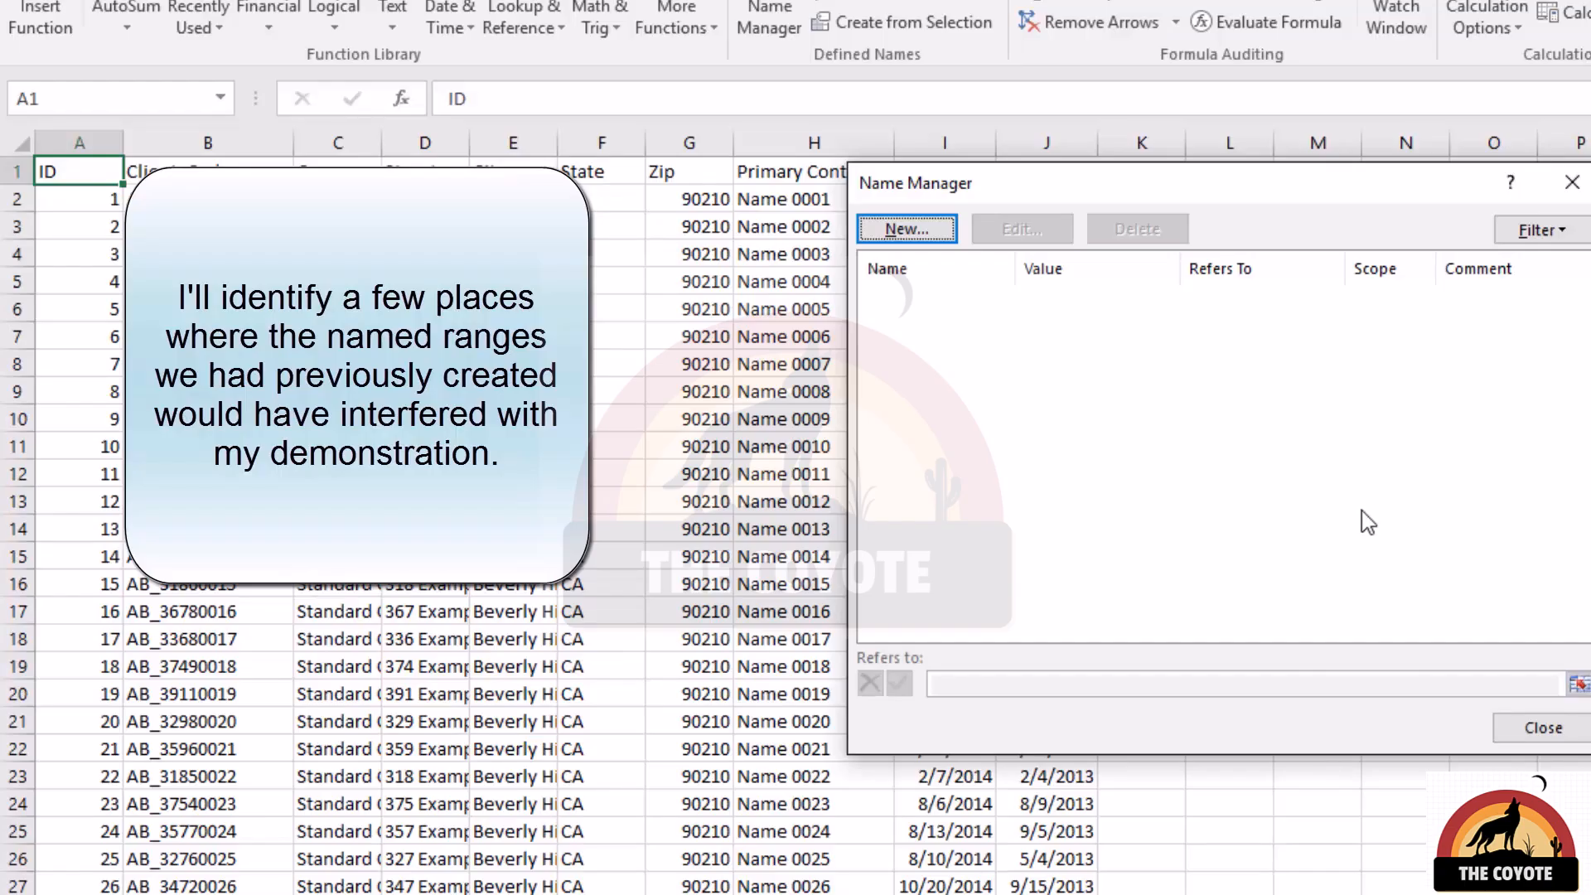
Close the Name Manager and convert the data range A1:J177 into a table with headers.
{"action": "left_click", "coordinate": [1543, 729]}
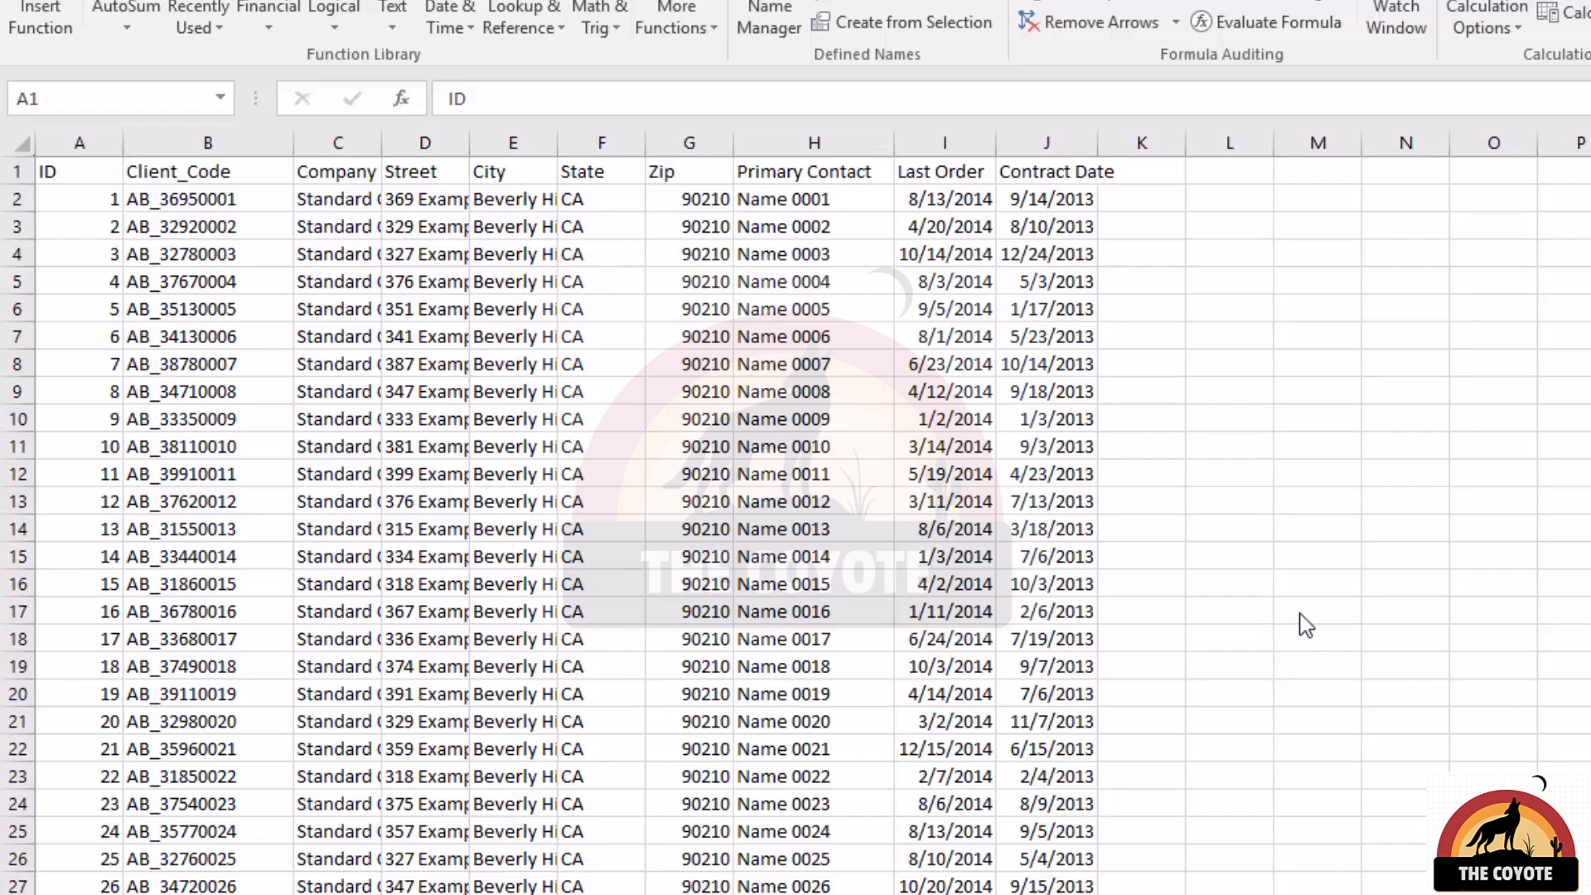
{"action": "key", "text": "ctrl+shift+Right"}
{"action": "key", "text": "ctrl+shift+Down"}
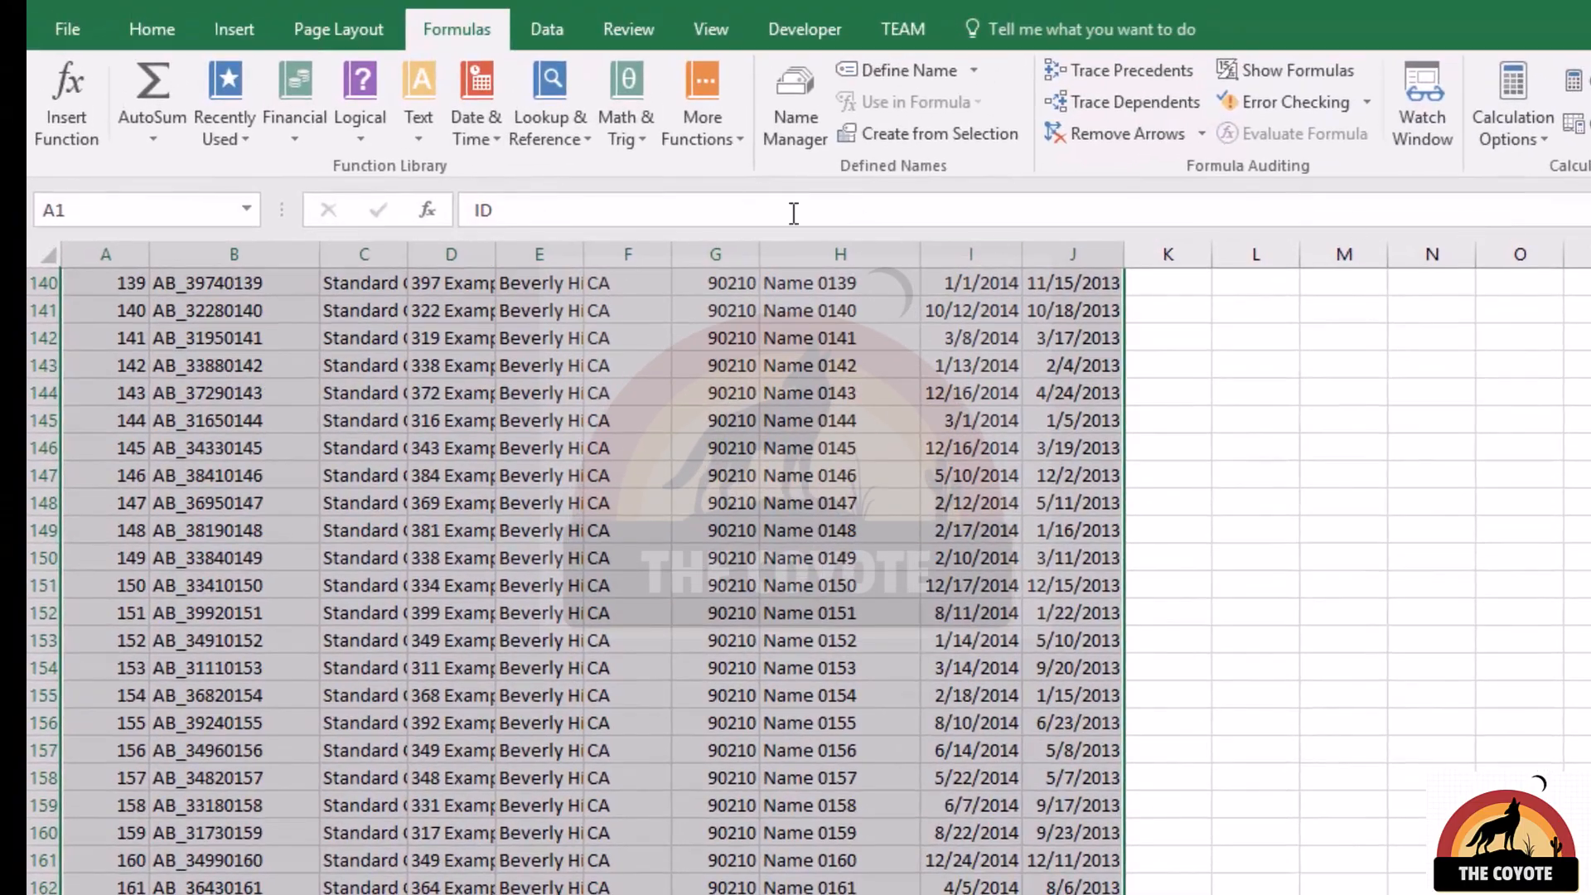
{"action": "left_click", "coordinate": [231, 22]}
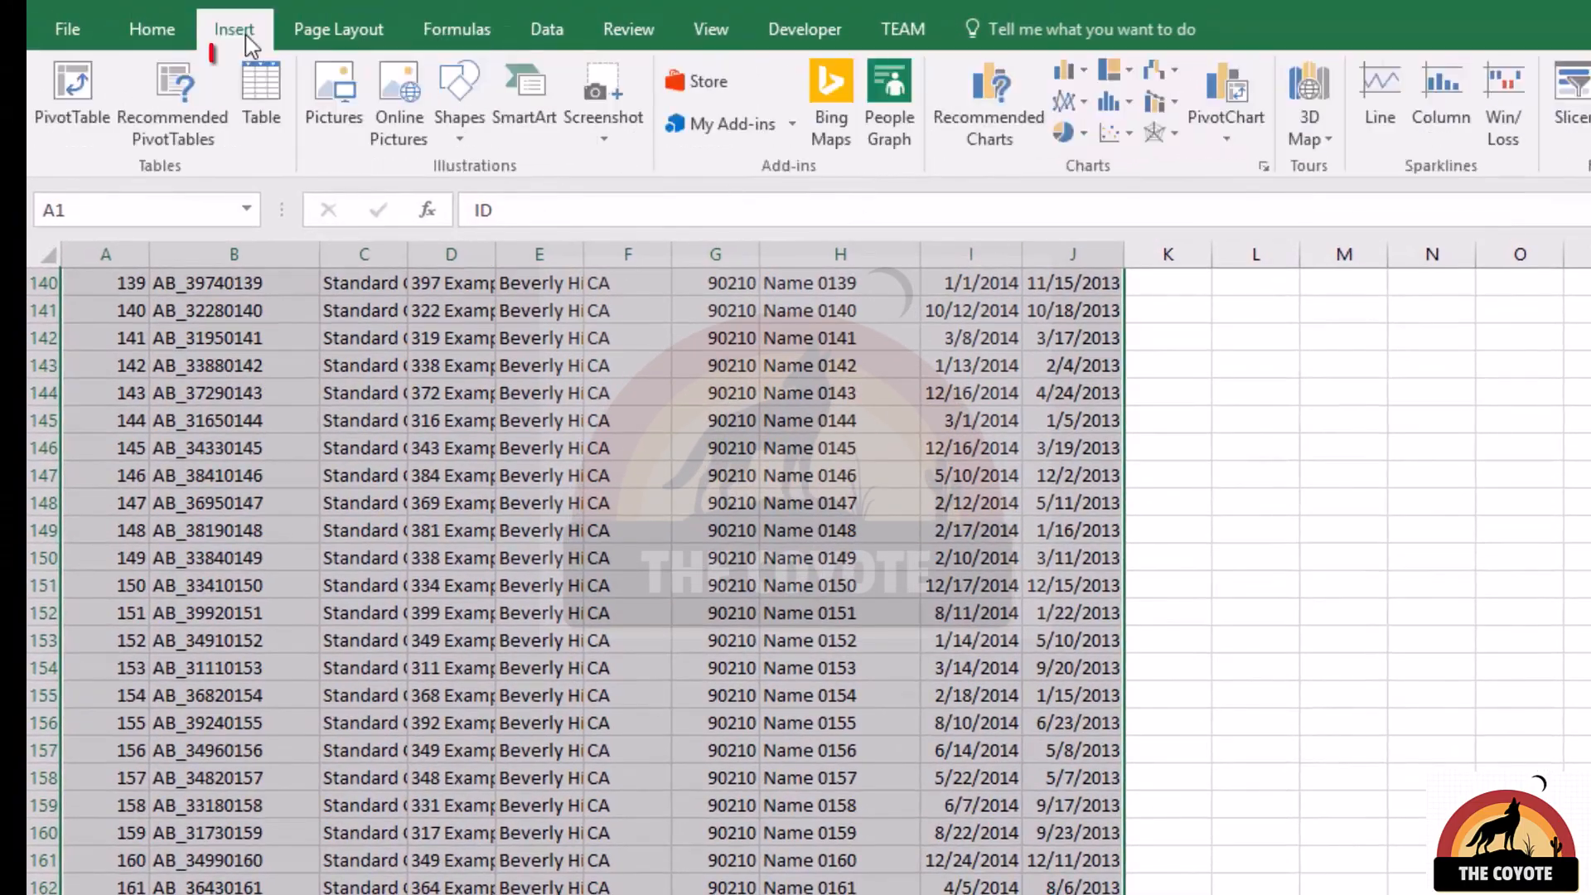
{"action": "left_click", "coordinate": [281, 108]}
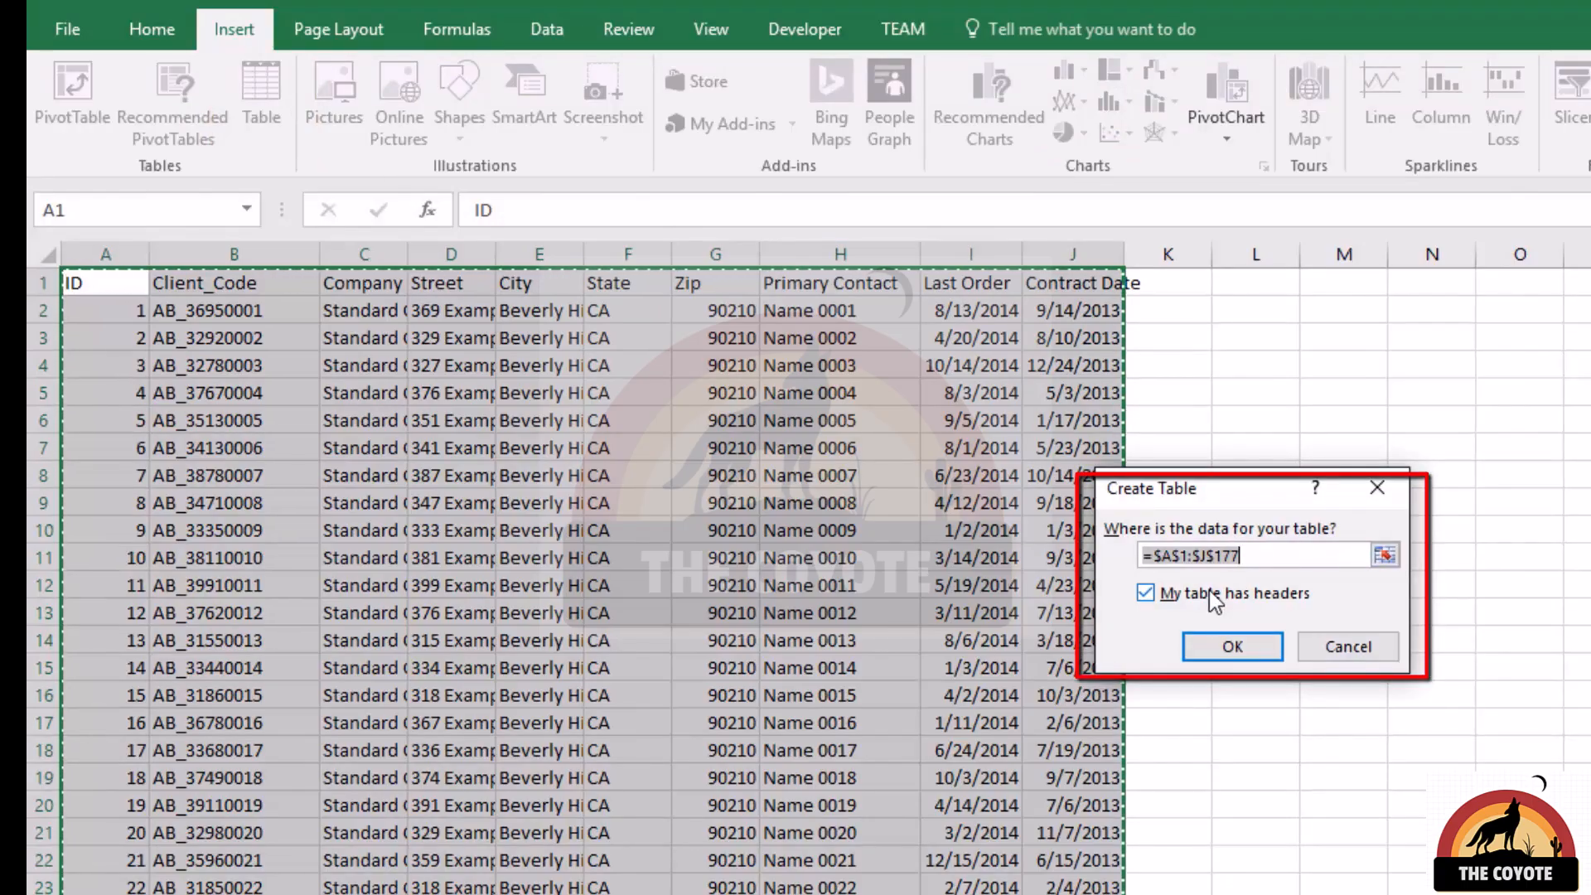
{"action": "left_click", "coordinate": [1283, 554]}
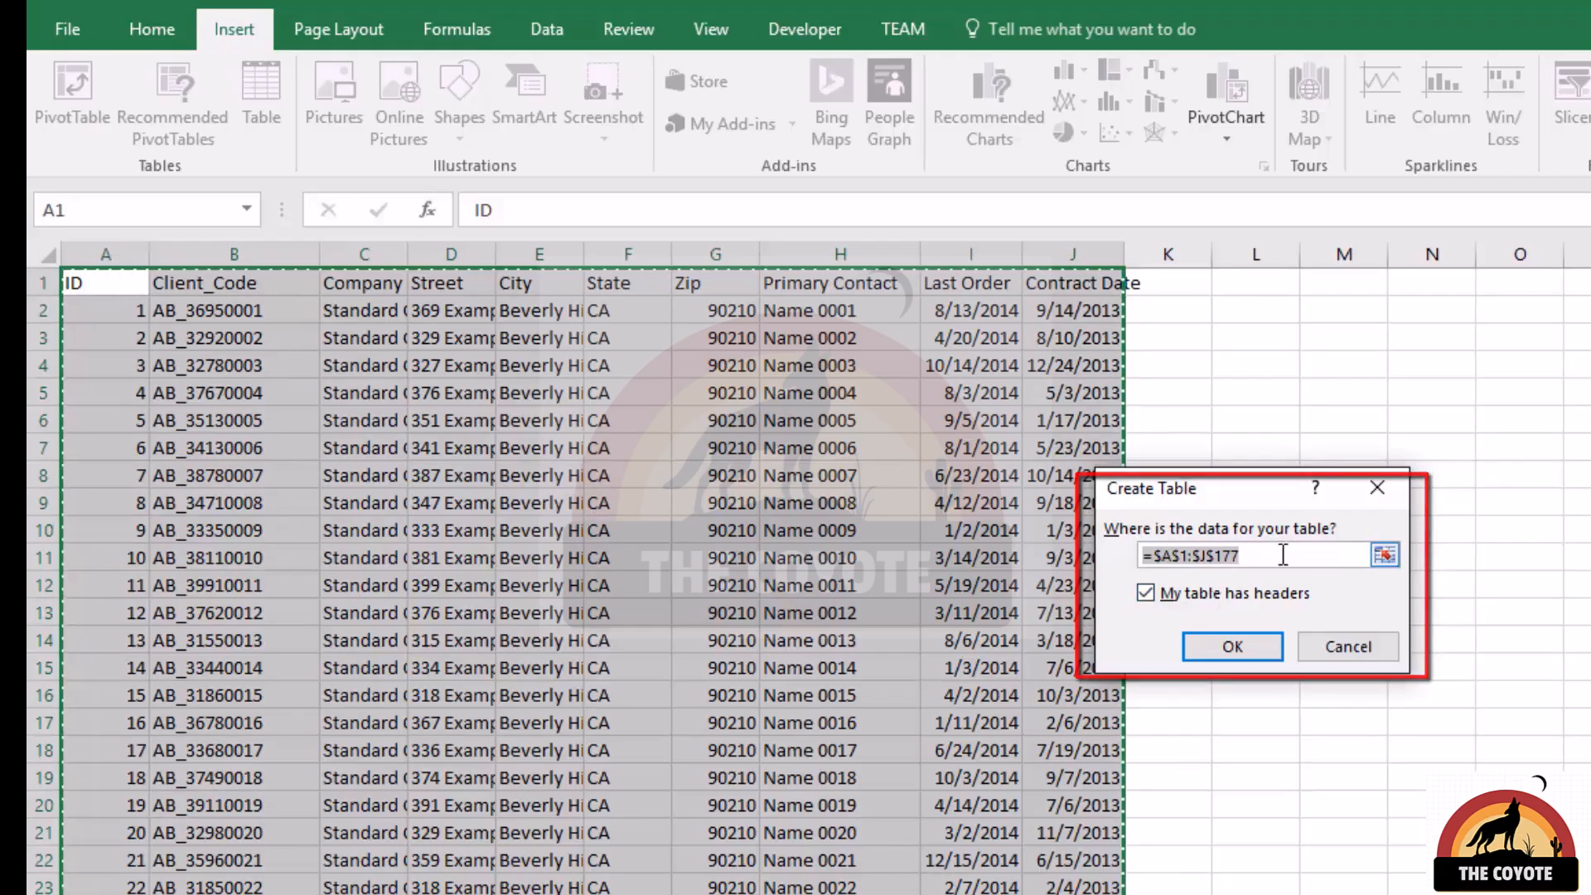
{"action": "left_click", "coordinate": [1245, 642]}
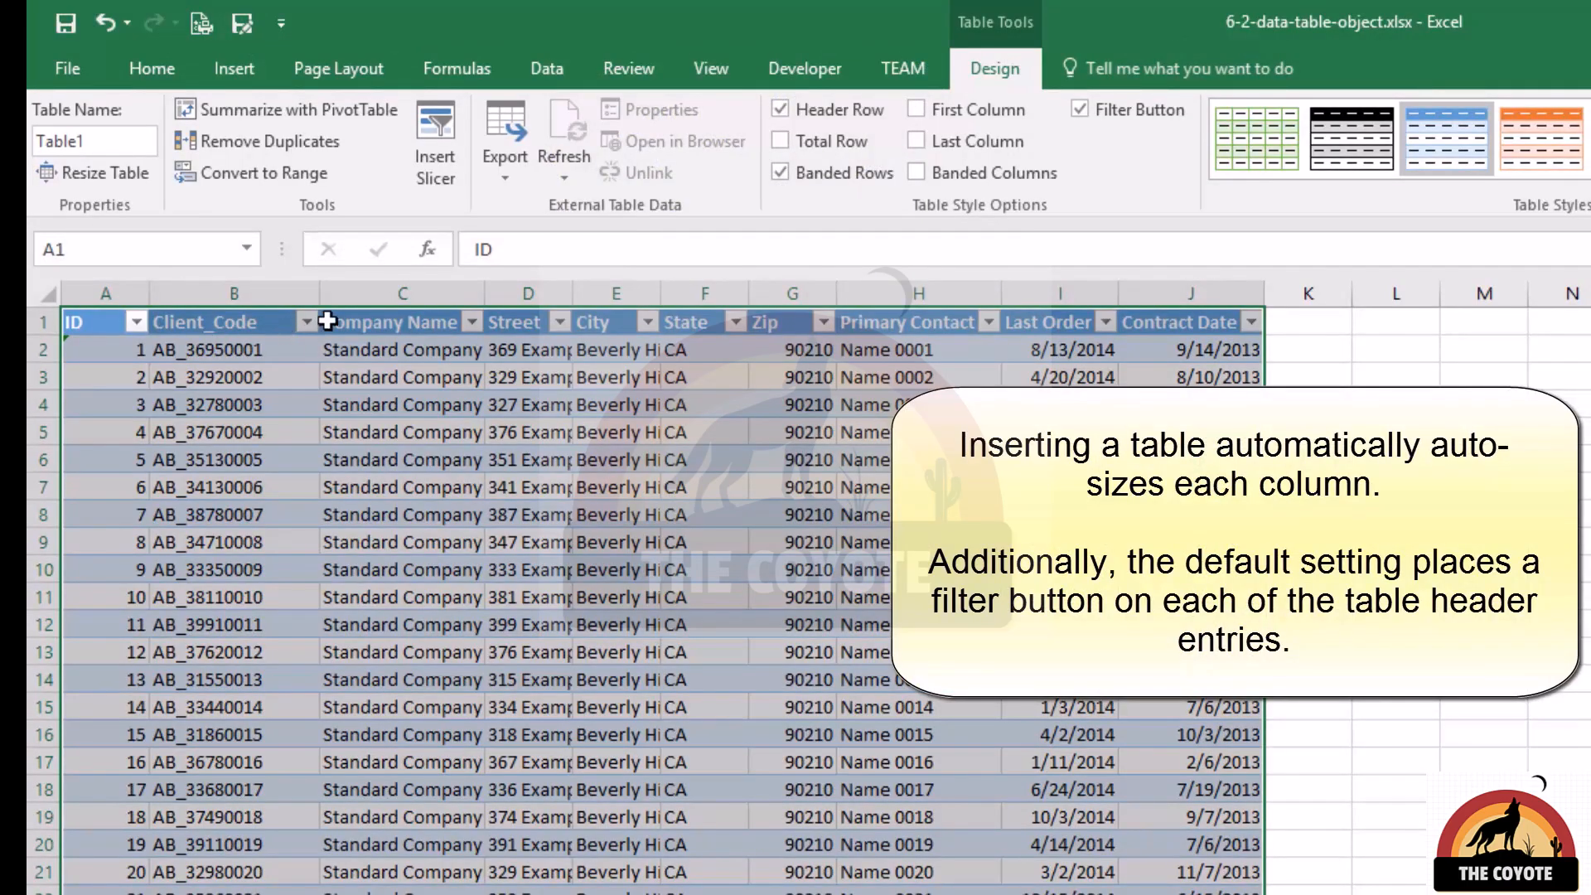
Browse down the table and locate the Primary Contact entry in row 56.
{"action": "left_click", "coordinate": [825, 323]}
{"action": "left_click", "coordinate": [830, 326]}
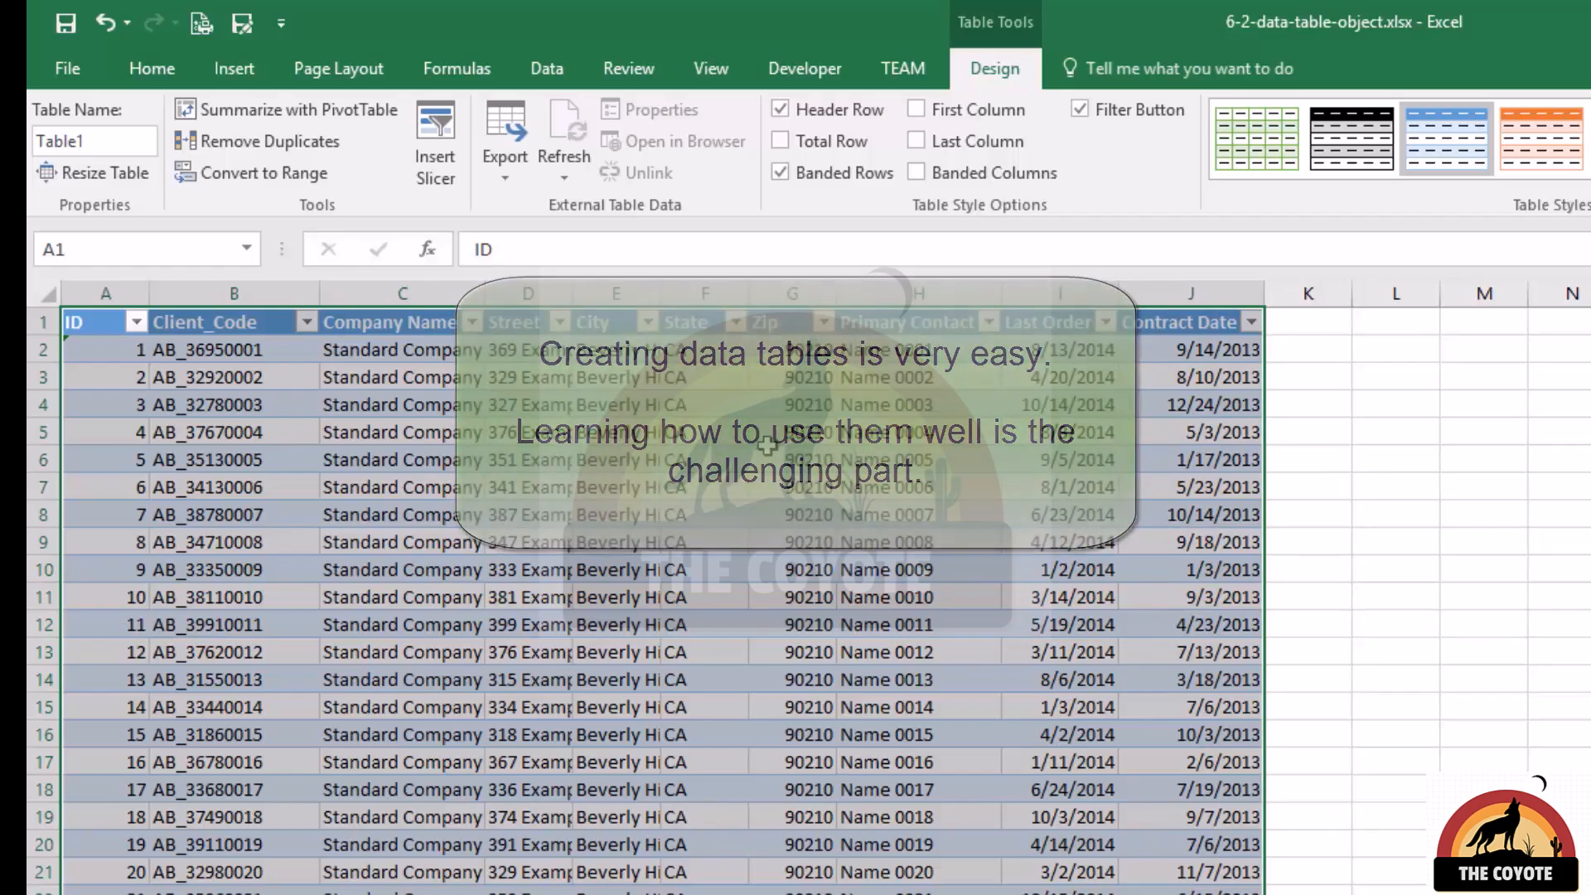
{"action": "left_click", "coordinate": [726, 486]}
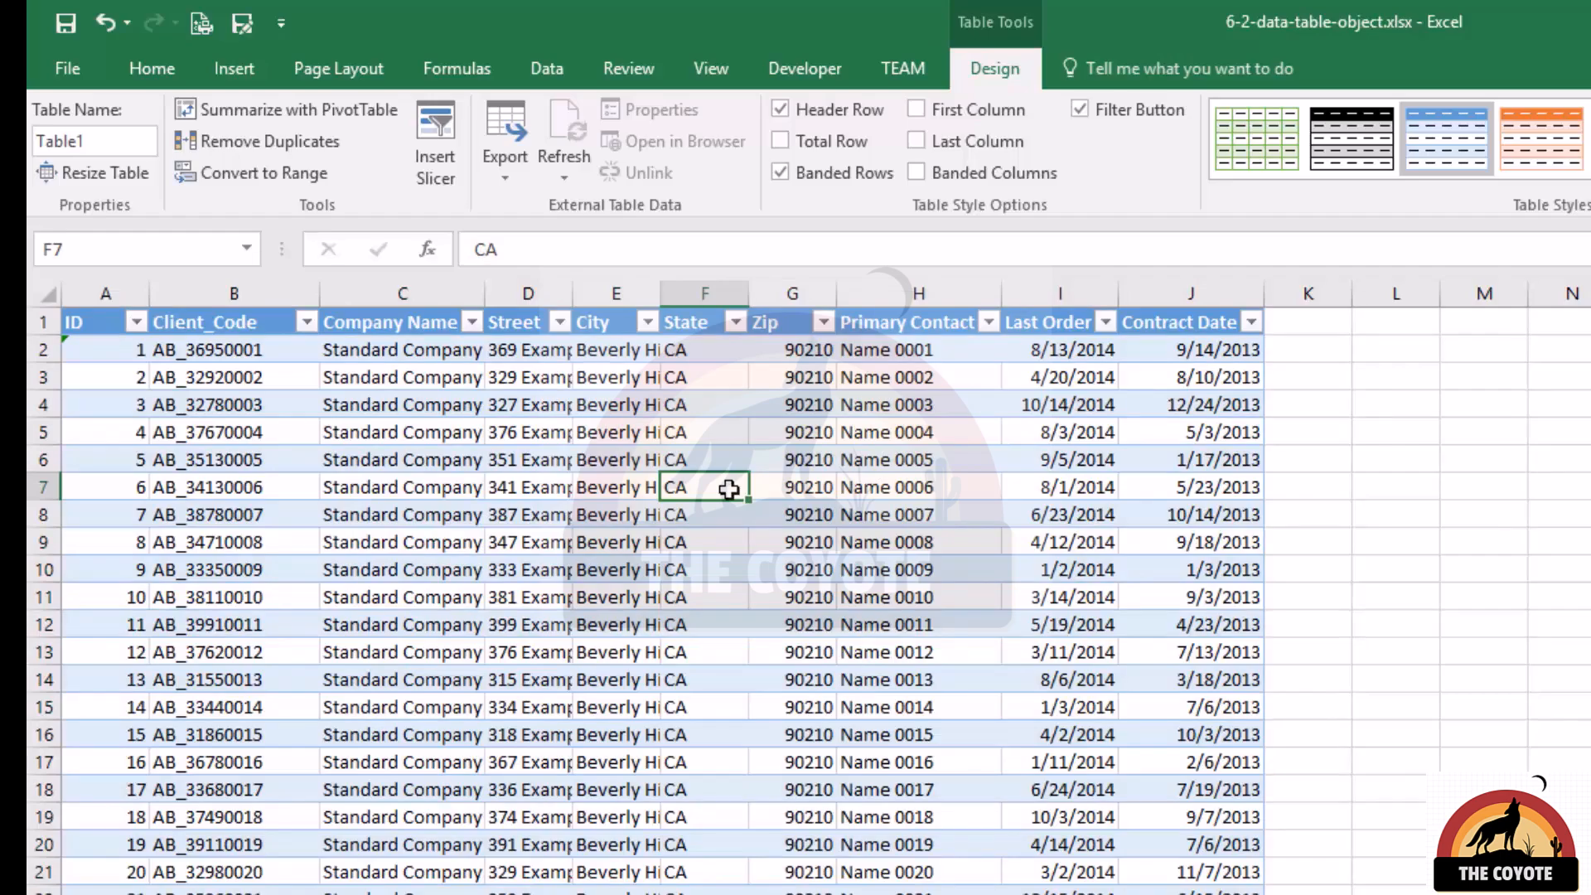
{"action": "scroll", "coordinate": [728, 489], "scroll_direction": "down", "scroll_amount": 10}
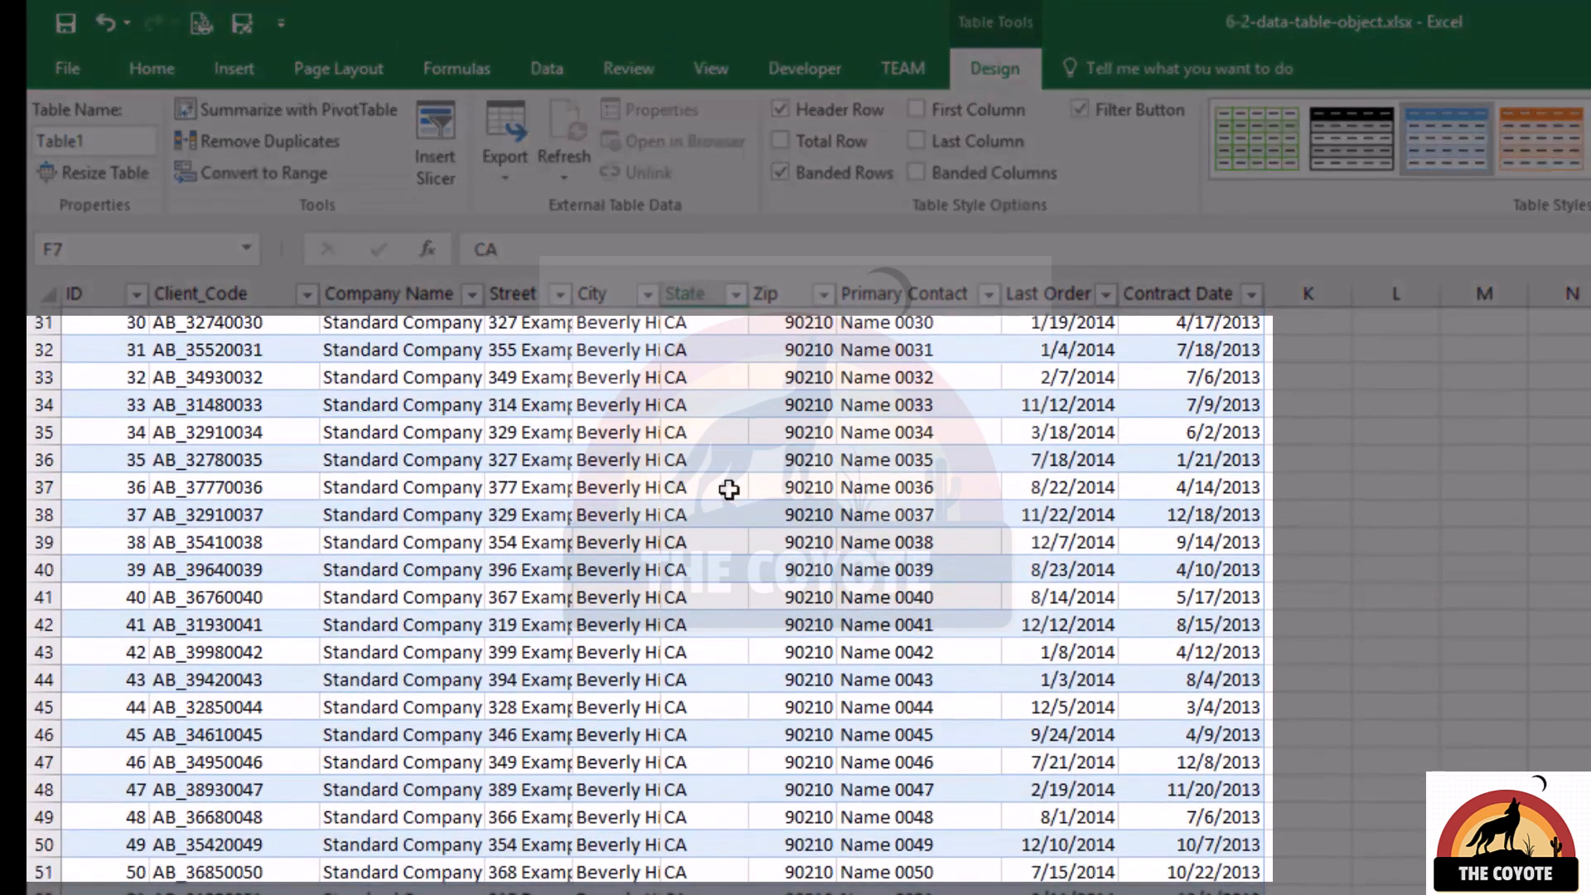
{"action": "scroll", "coordinate": [729, 489], "scroll_direction": "down", "scroll_amount": 3}
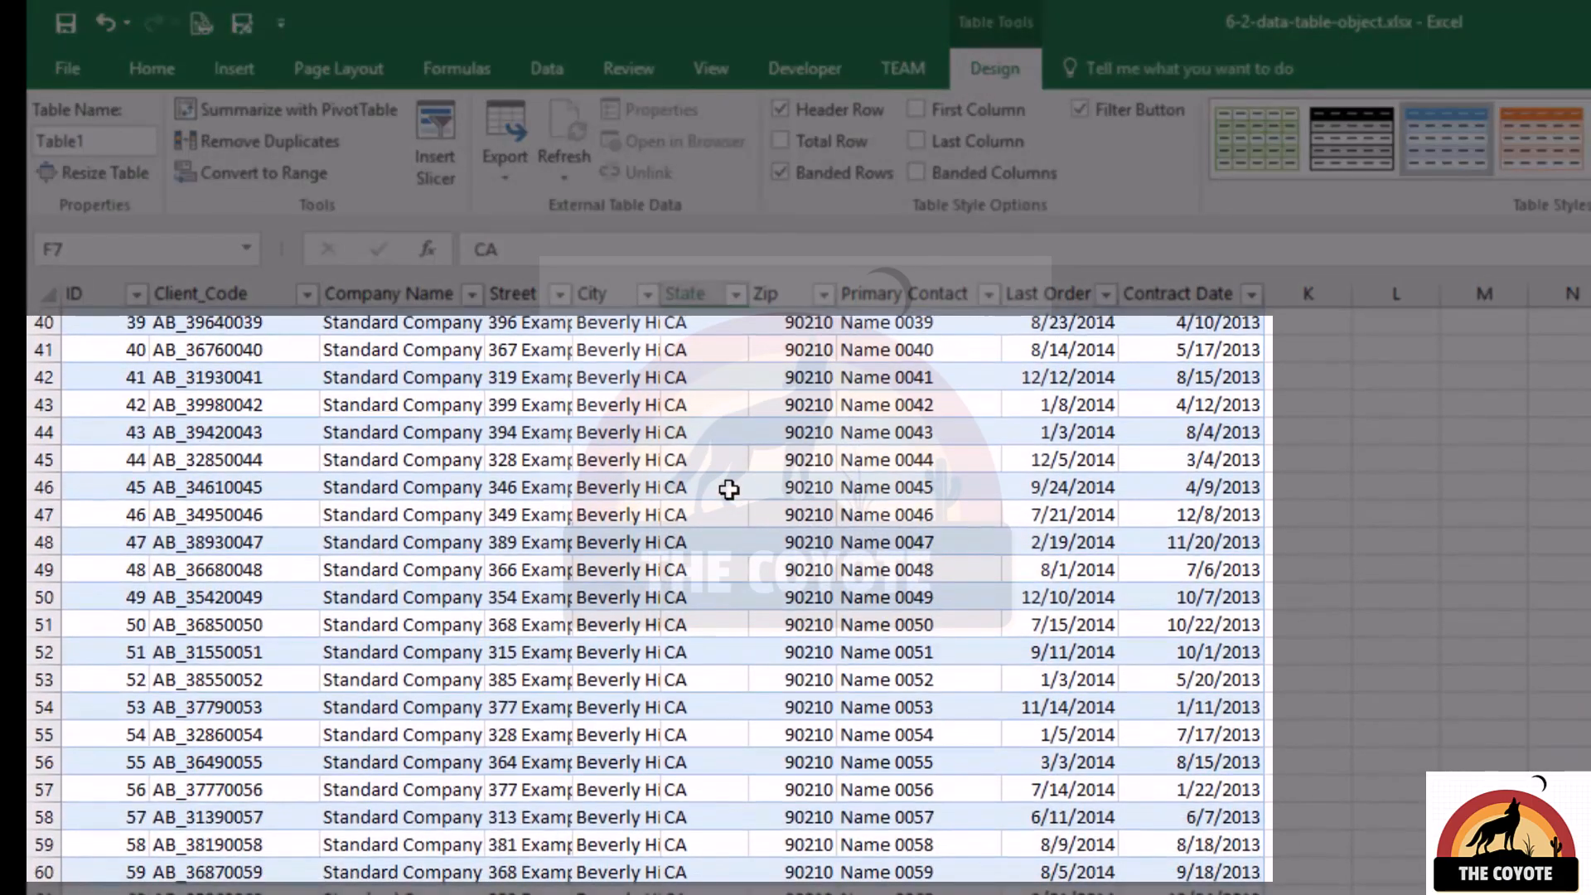
{"action": "left_click", "coordinate": [928, 760]}
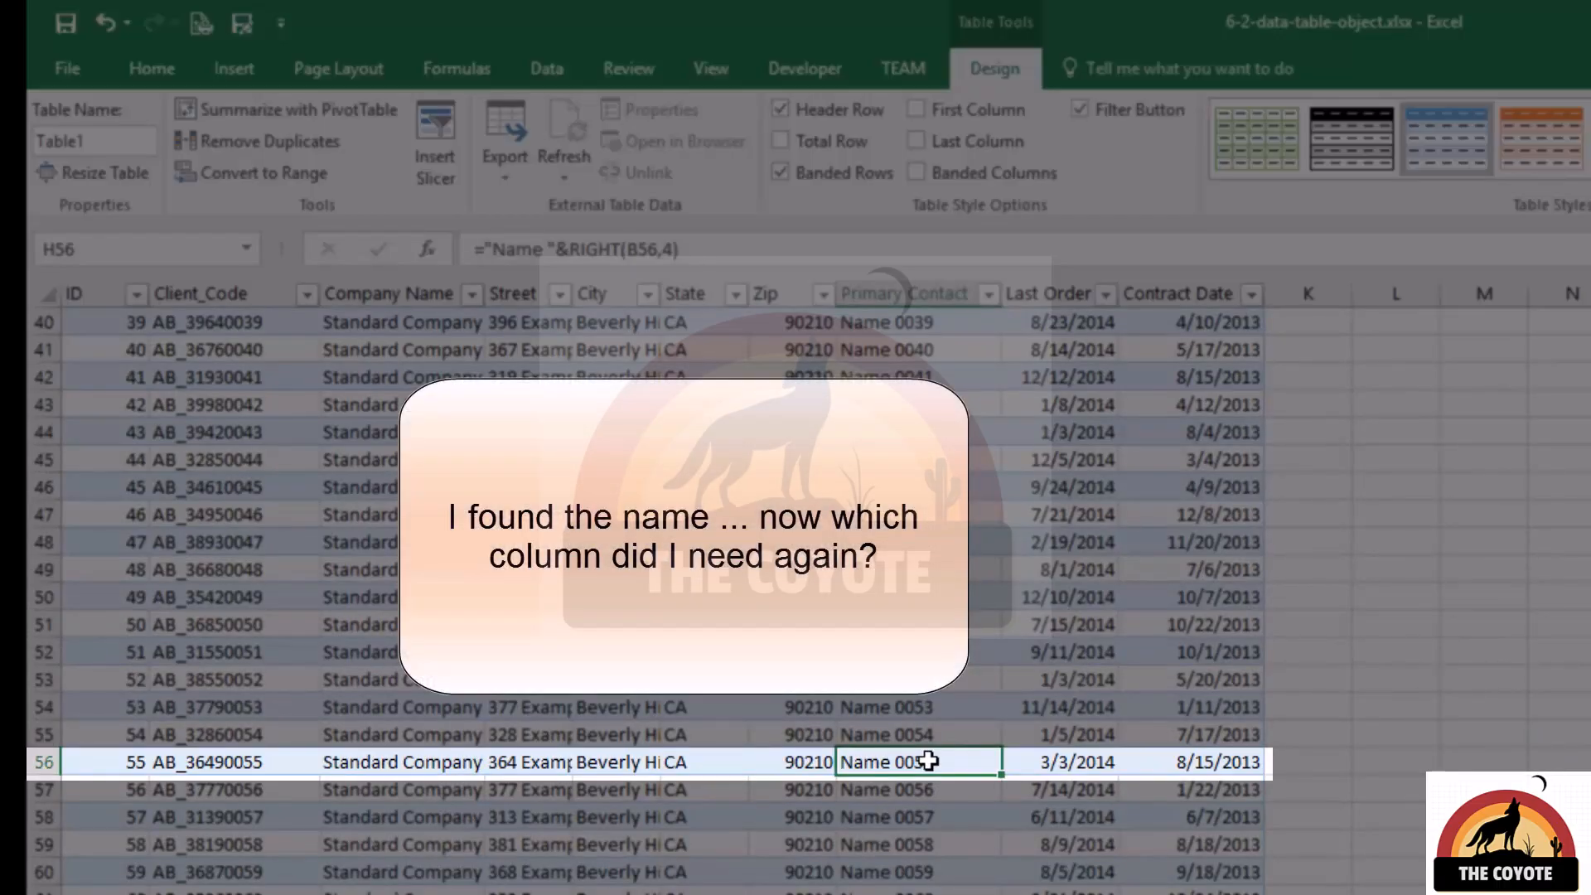
Find which column letter holds the Last Order data, and return to the Primary Contact cell in row 56.
{"action": "scroll", "coordinate": [977, 735], "scroll_direction": "up", "scroll_amount": 13}
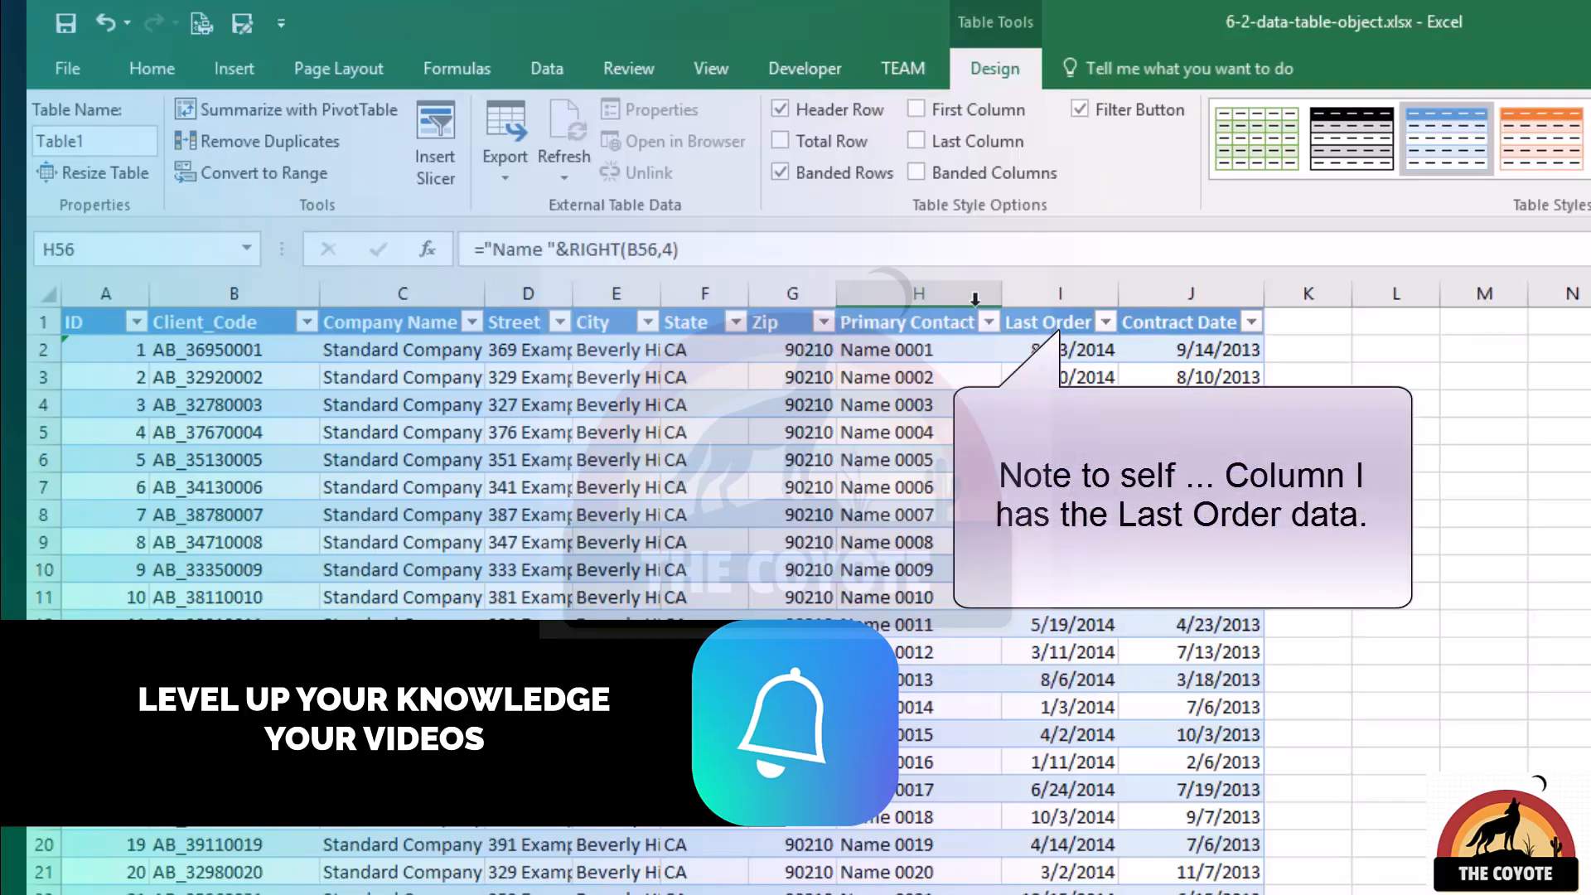
{"action": "left_click", "coordinate": [1034, 290]}
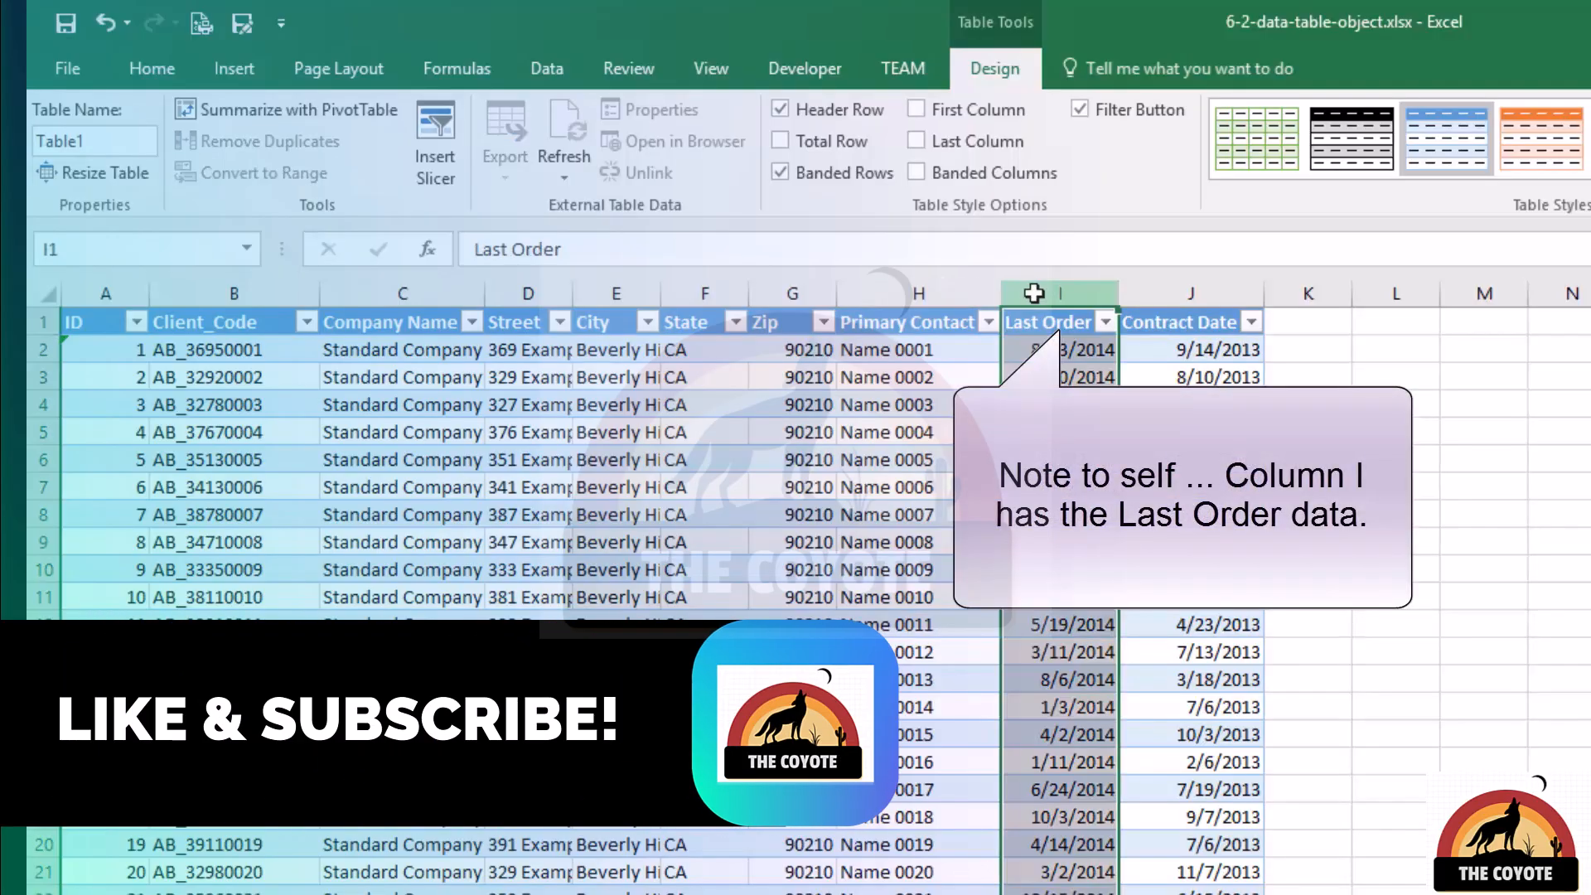
{"action": "left_click", "coordinate": [969, 735]}
{"action": "scroll", "coordinate": [970, 736], "scroll_direction": "down", "scroll_amount": 11}
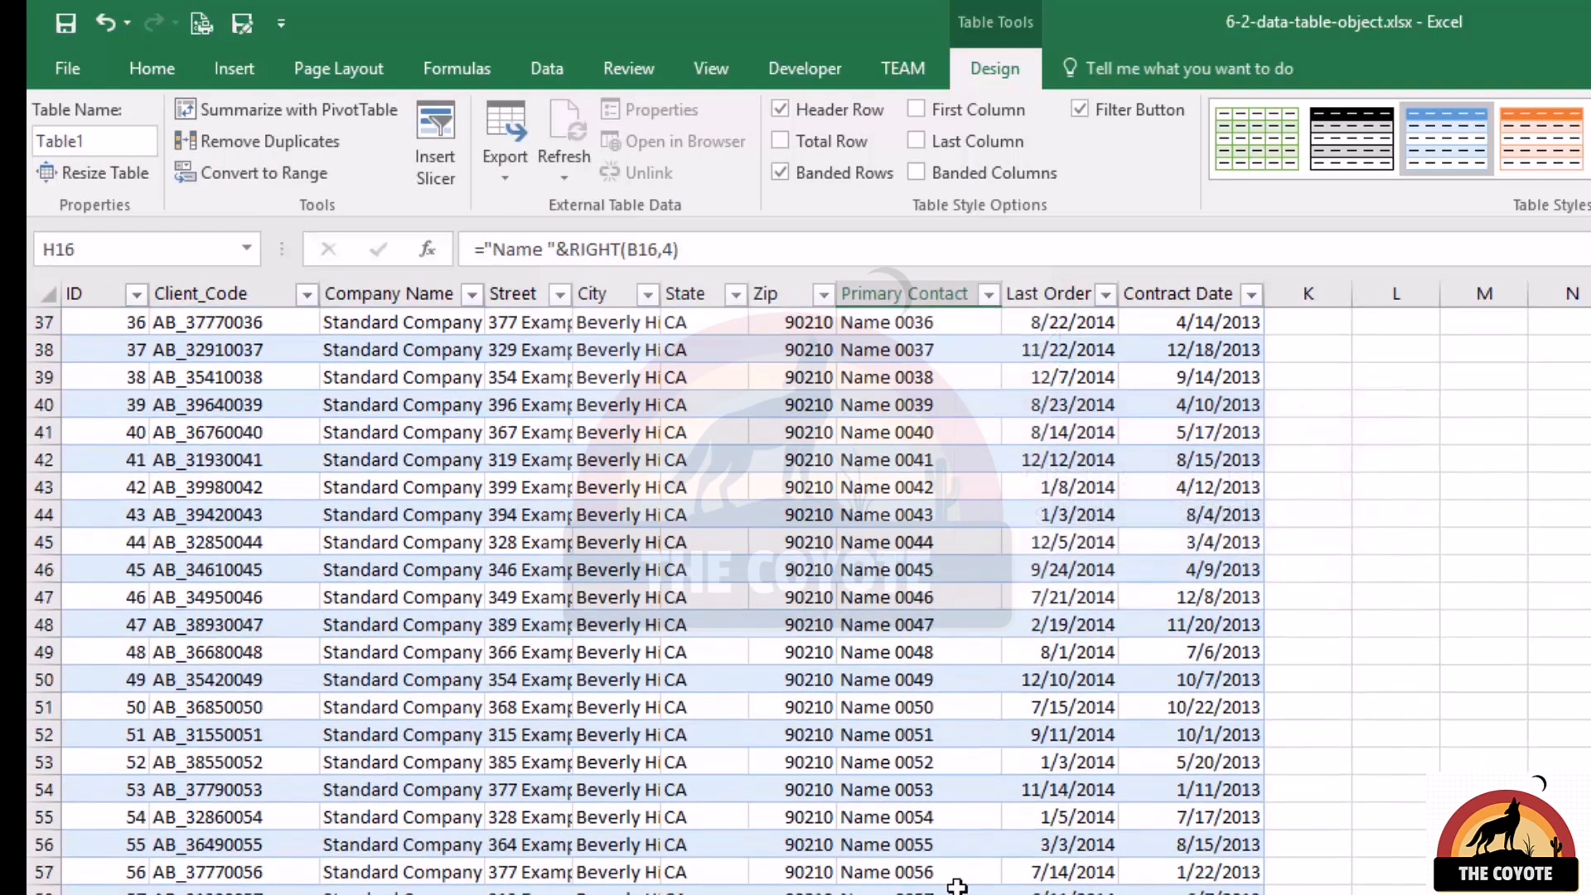
{"action": "left_click", "coordinate": [935, 871]}
{"action": "left_click", "coordinate": [933, 842]}
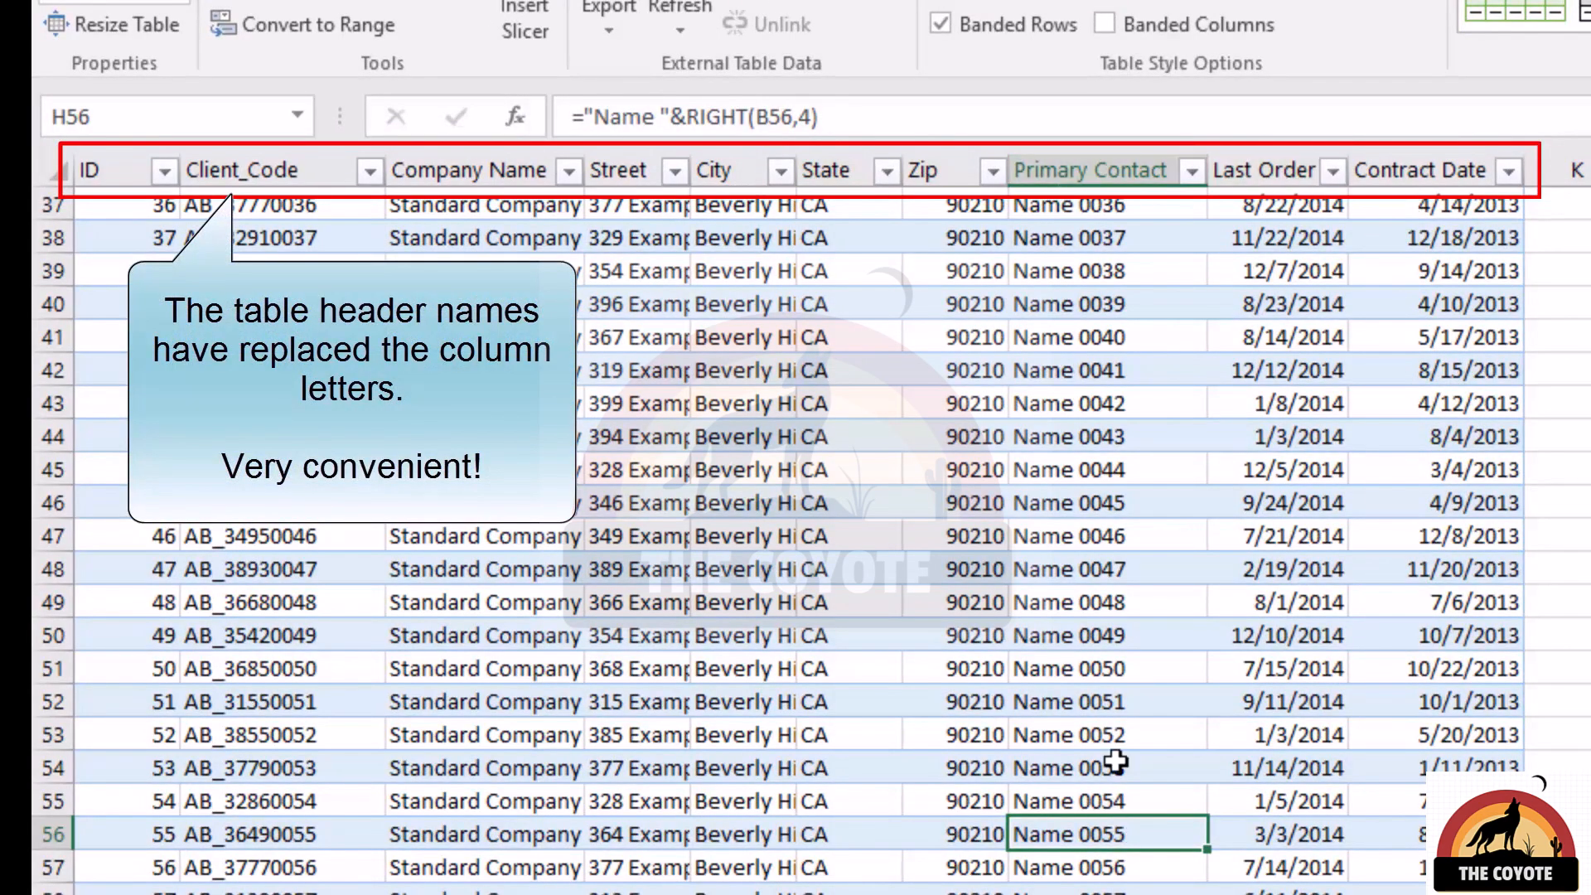
Select the Last Order column by its table header name and look up its value in row 56.
{"action": "left_click", "coordinate": [1115, 165]}
{"action": "left_click", "coordinate": [1301, 166]}
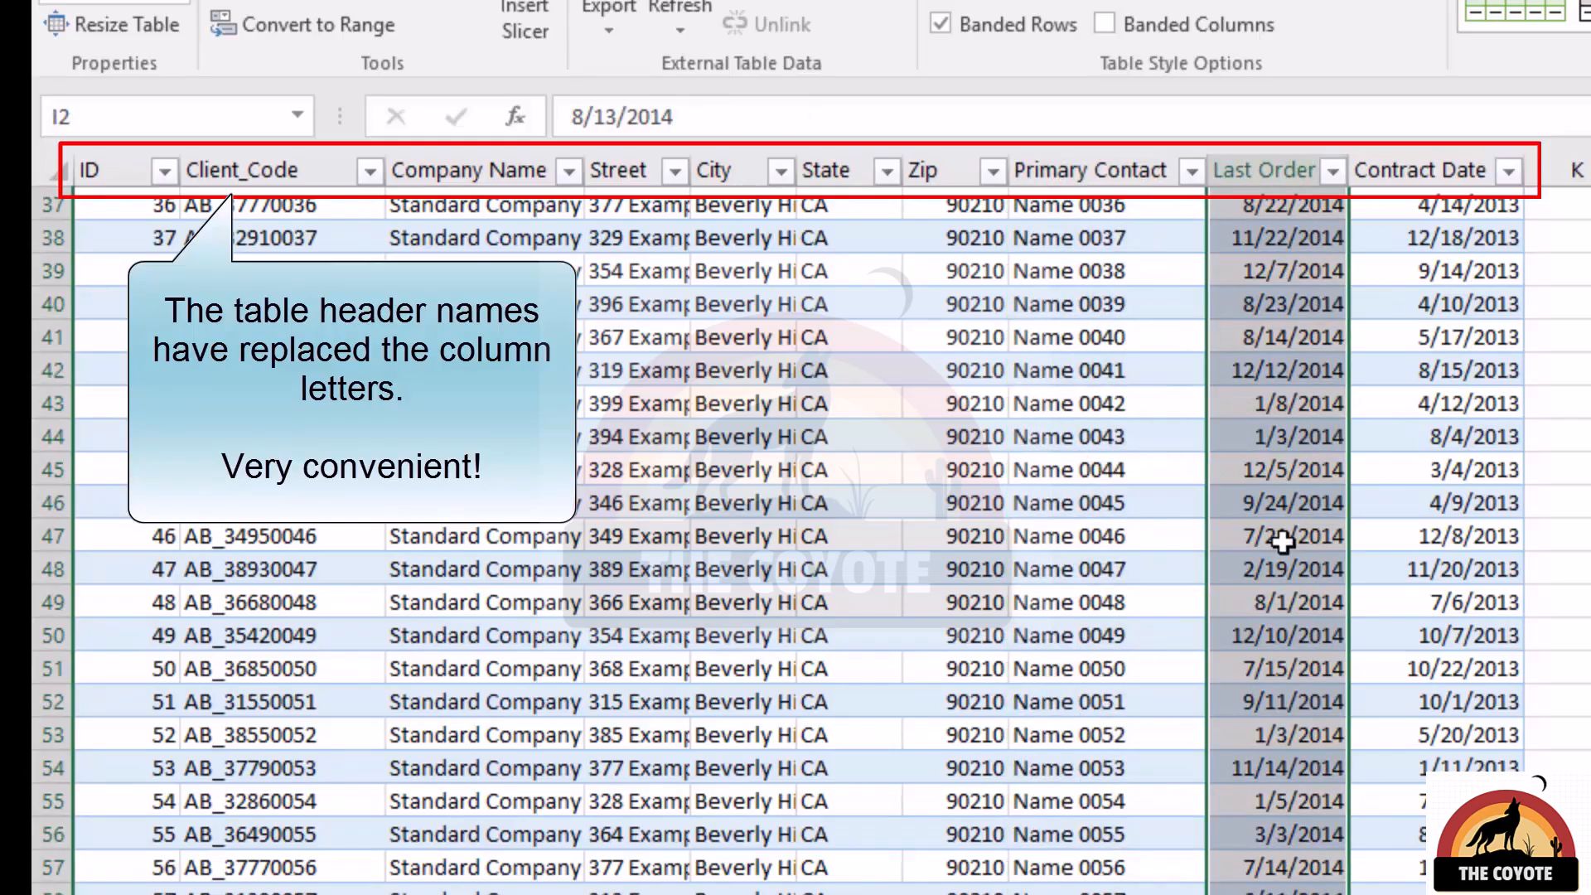
{"action": "left_click", "coordinate": [1259, 826]}
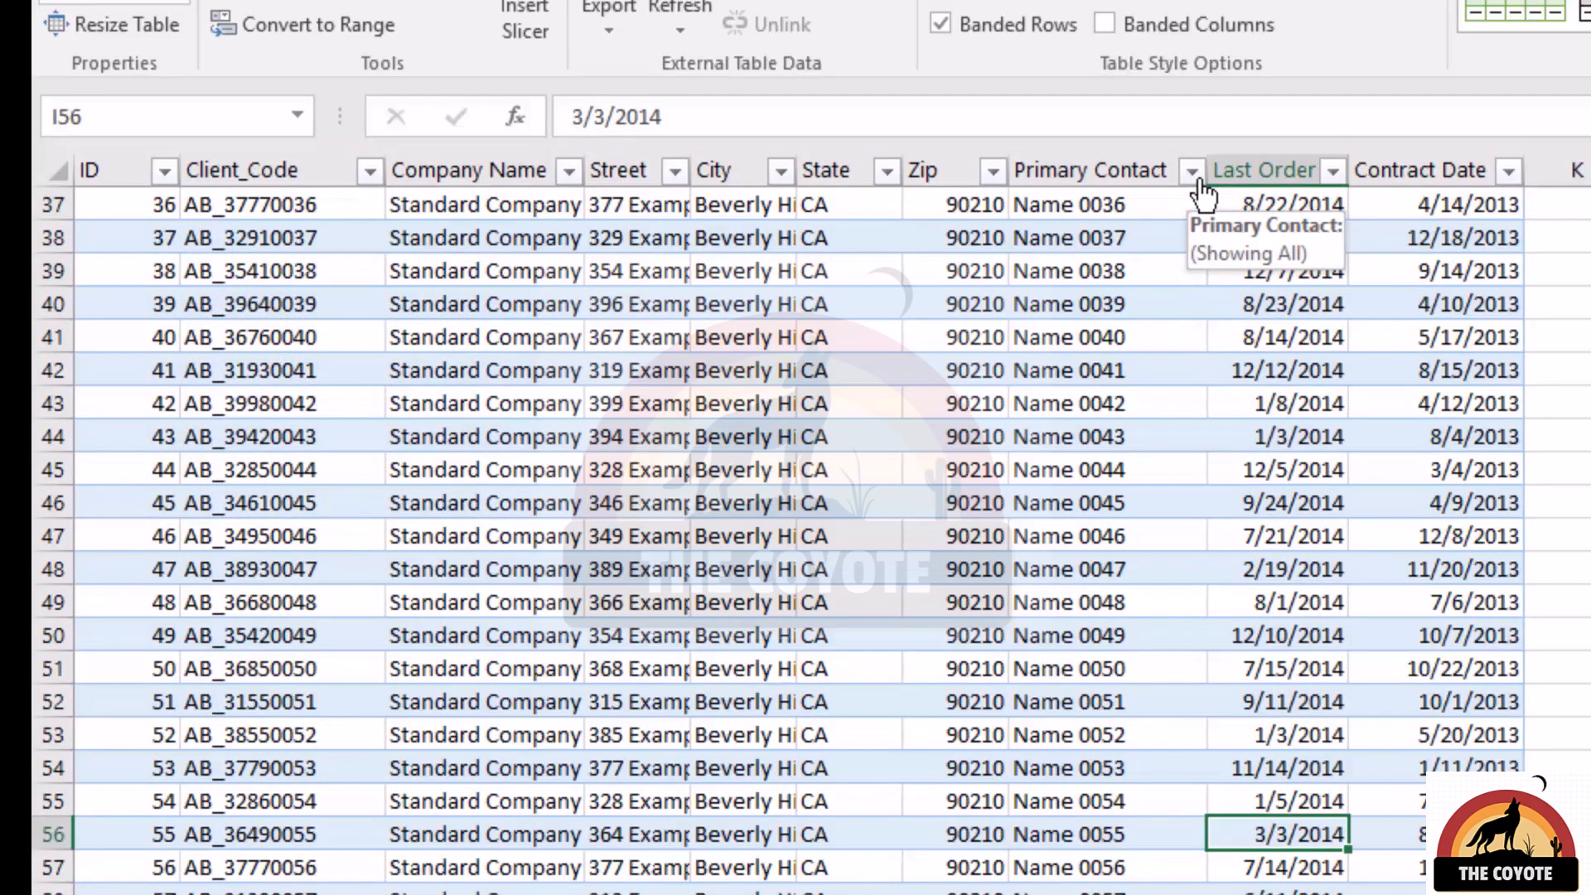
Browse down to row 156 and compare the column headings with a cell selected inside the table and one outside it.
{"action": "scroll", "coordinate": [1210, 858], "scroll_direction": "down", "scroll_amount": 11}
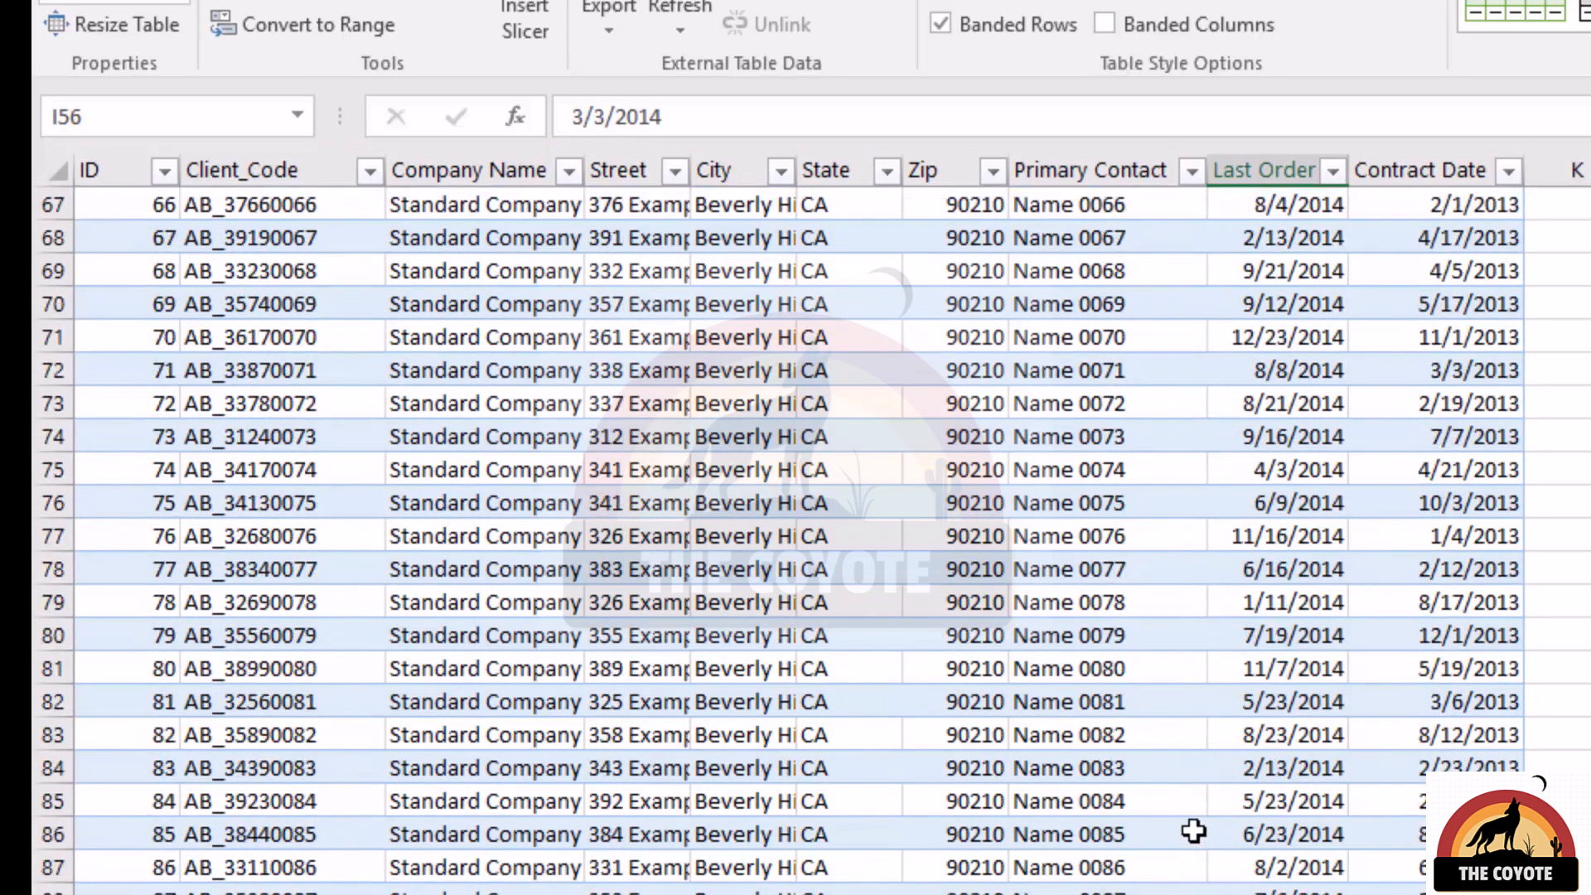
{"action": "scroll", "coordinate": [1190, 829], "scroll_direction": "down", "scroll_amount": 14}
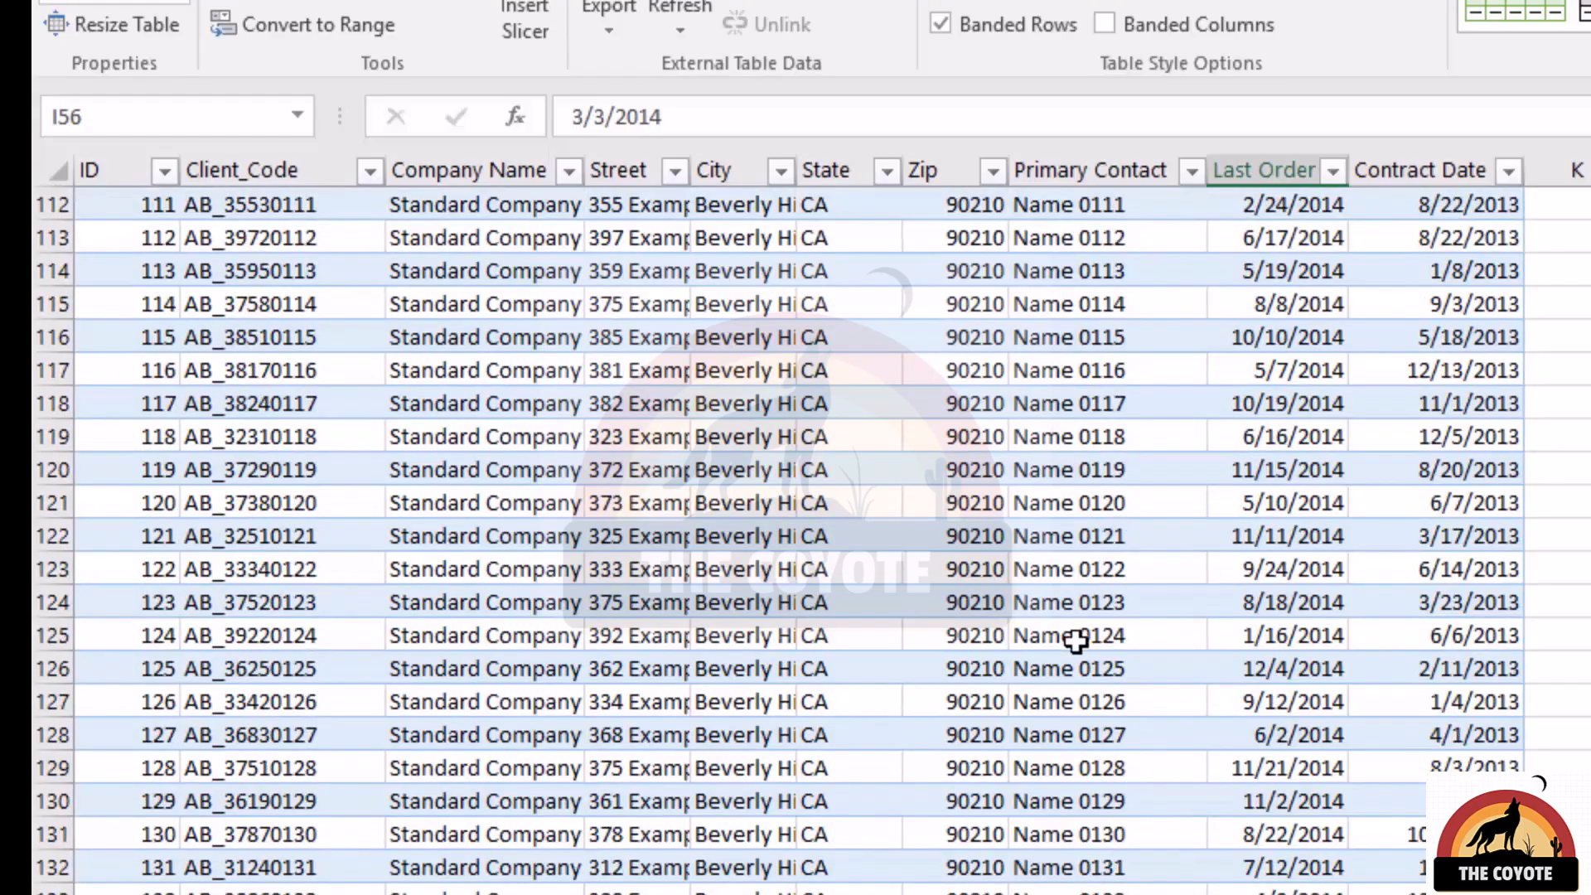
{"action": "left_click", "coordinate": [1075, 639]}
{"action": "scroll", "coordinate": [1076, 639], "scroll_direction": "down", "scroll_amount": 4}
{"action": "scroll", "coordinate": [1075, 639], "scroll_direction": "down", "scroll_amount": 3}
{"action": "left_click", "coordinate": [1075, 639]}
{"action": "scroll", "coordinate": [1076, 639], "scroll_direction": "down", "scroll_amount": 3}
{"action": "left_click", "coordinate": [1075, 640]}
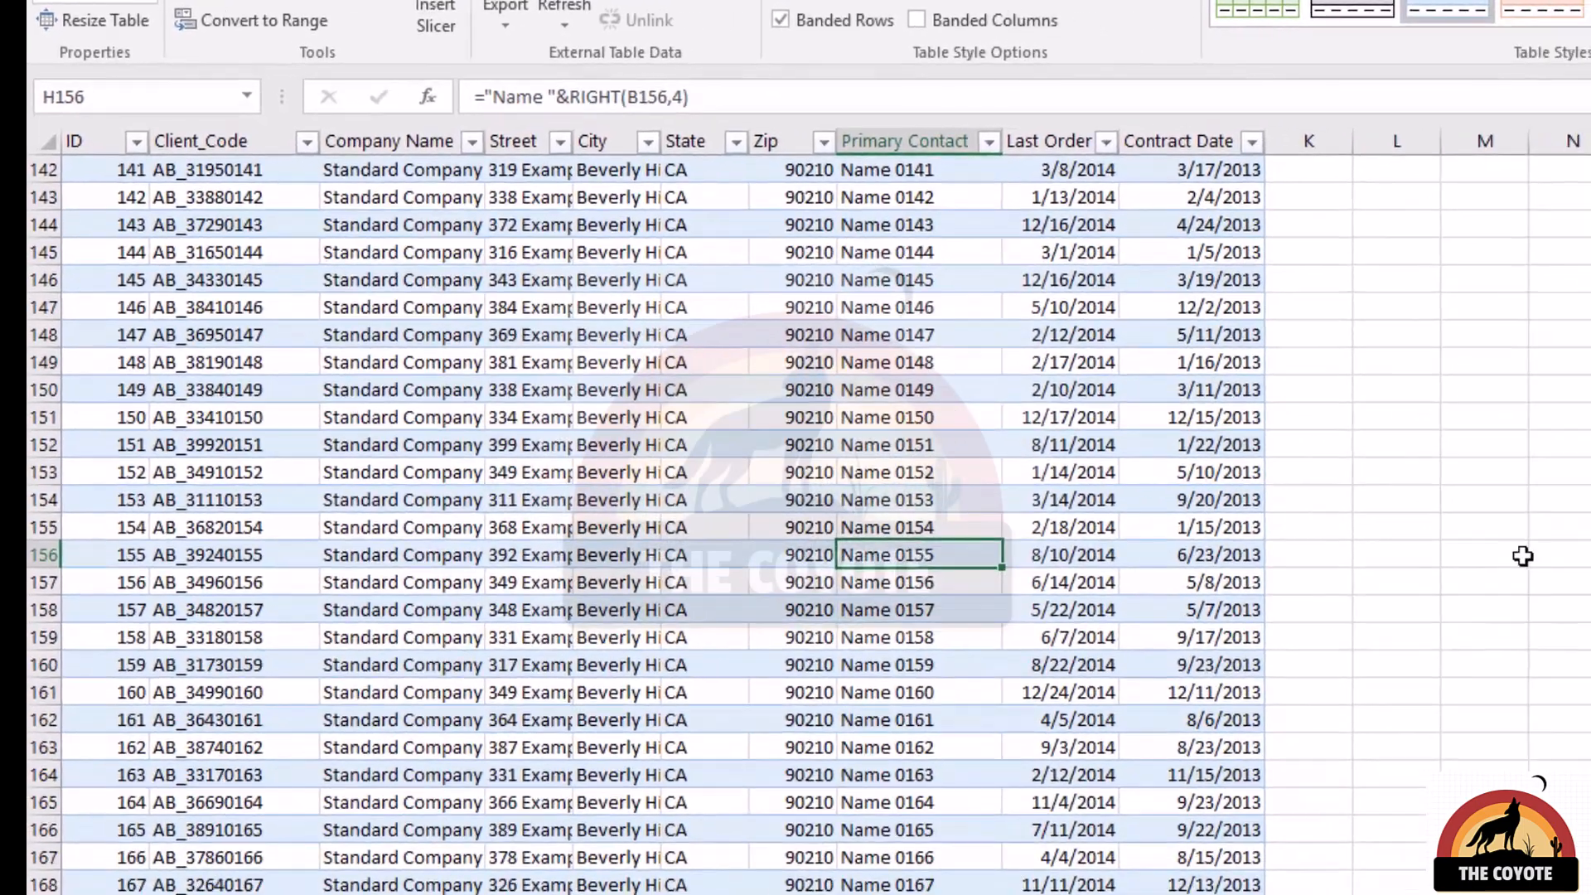
{"action": "left_click", "coordinate": [1519, 557]}
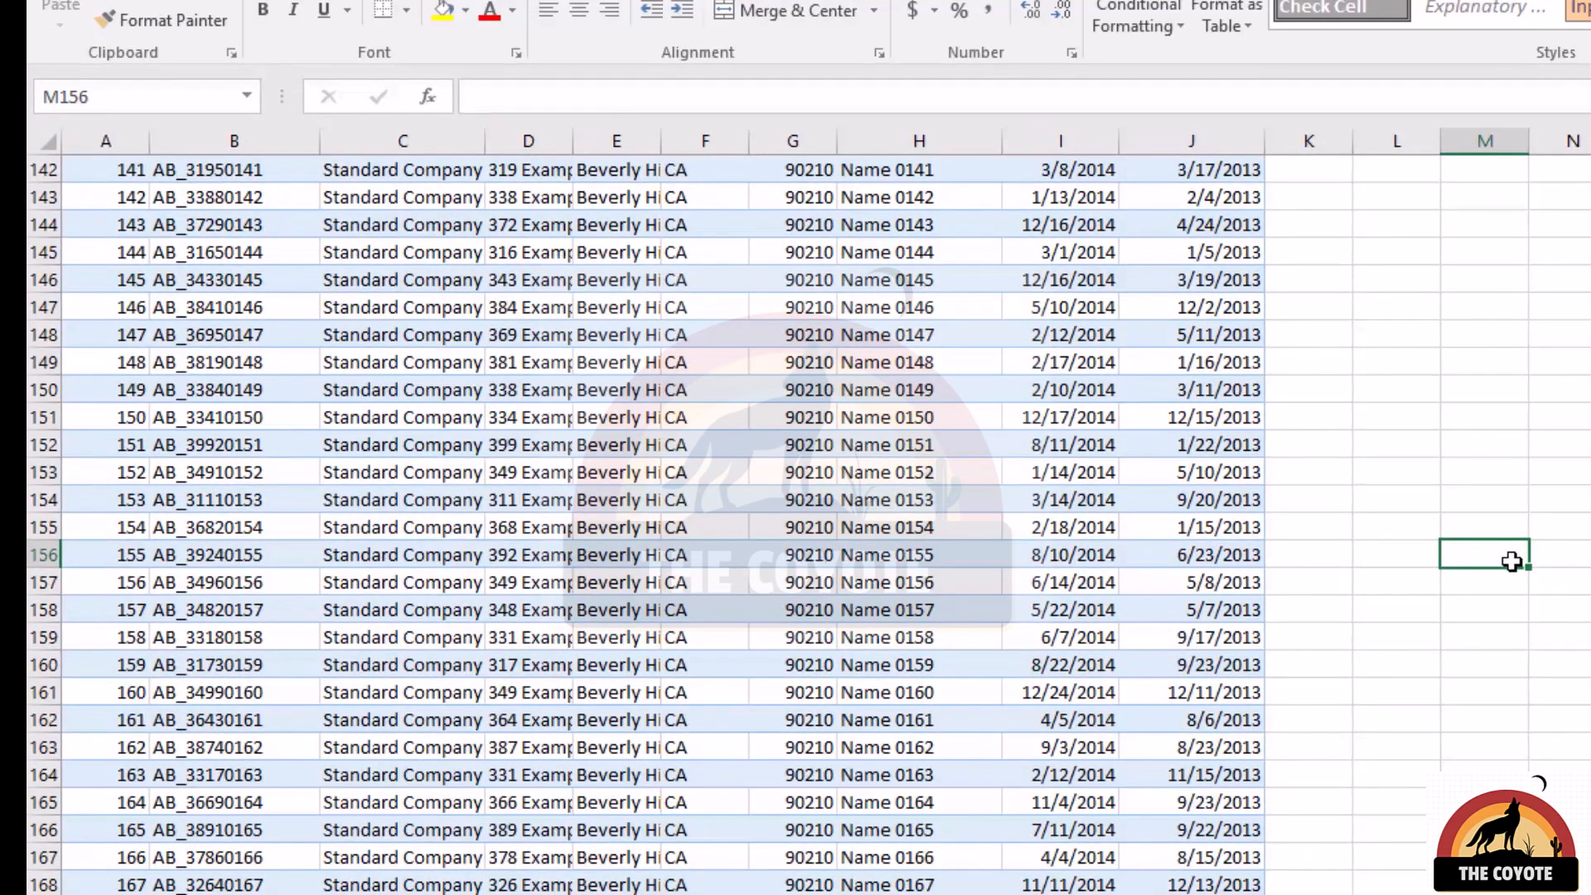
{"action": "left_click", "coordinate": [994, 609]}
Add a new row beneath the table's last record by entering Name 0177 in the Primary Contact column, cell H178.
{"action": "scroll", "coordinate": [1152, 634], "scroll_direction": "down", "scroll_amount": 6}
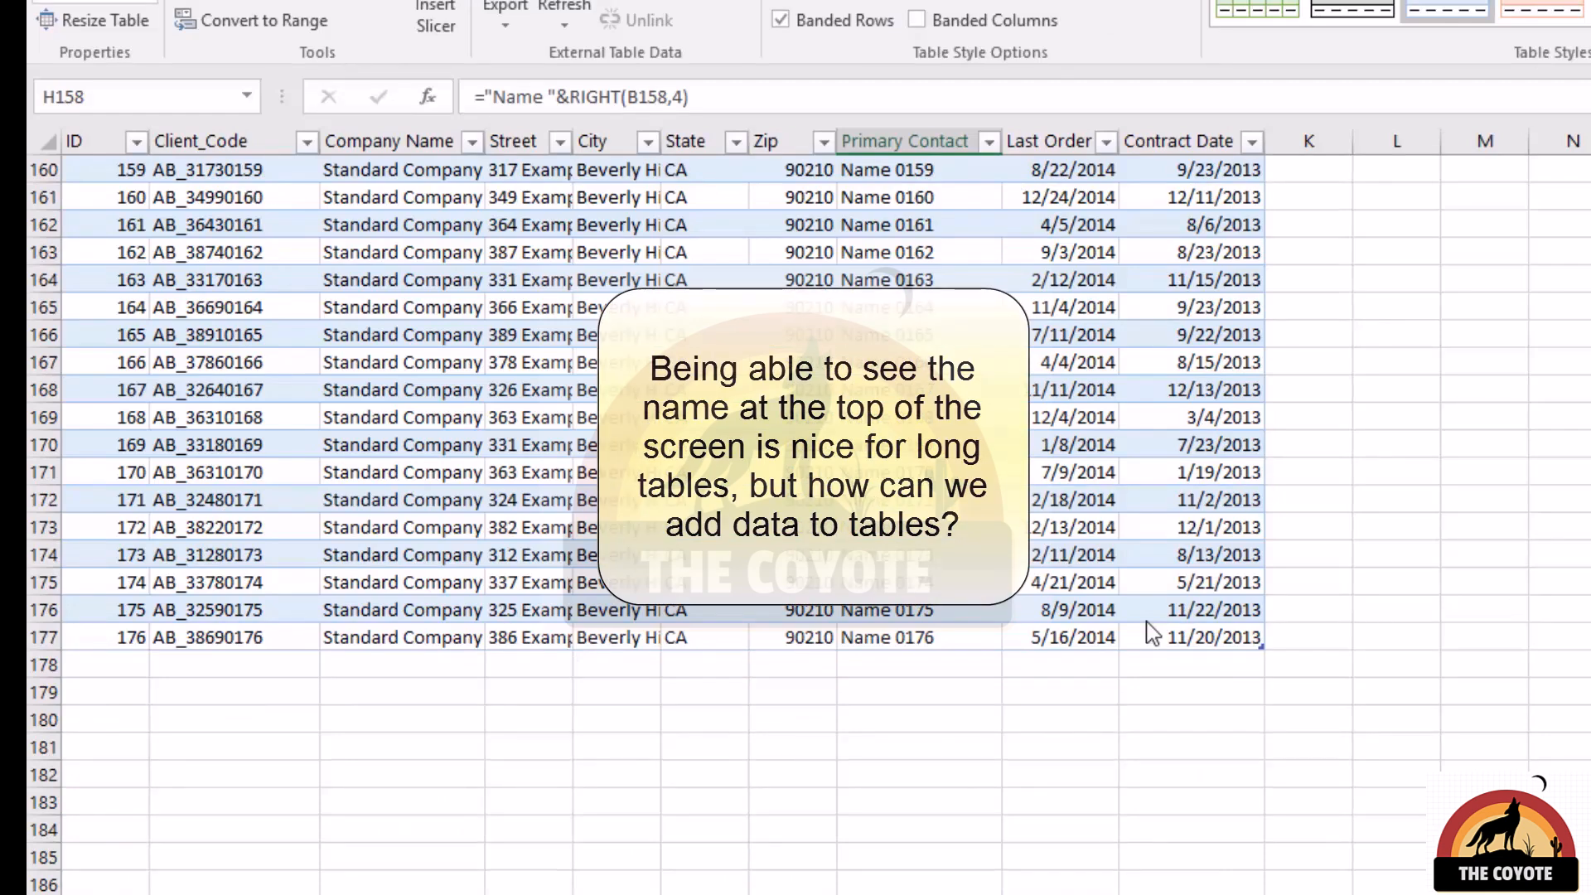
{"action": "left_click", "coordinate": [903, 666]}
{"action": "type", "text": "Name 0177"}
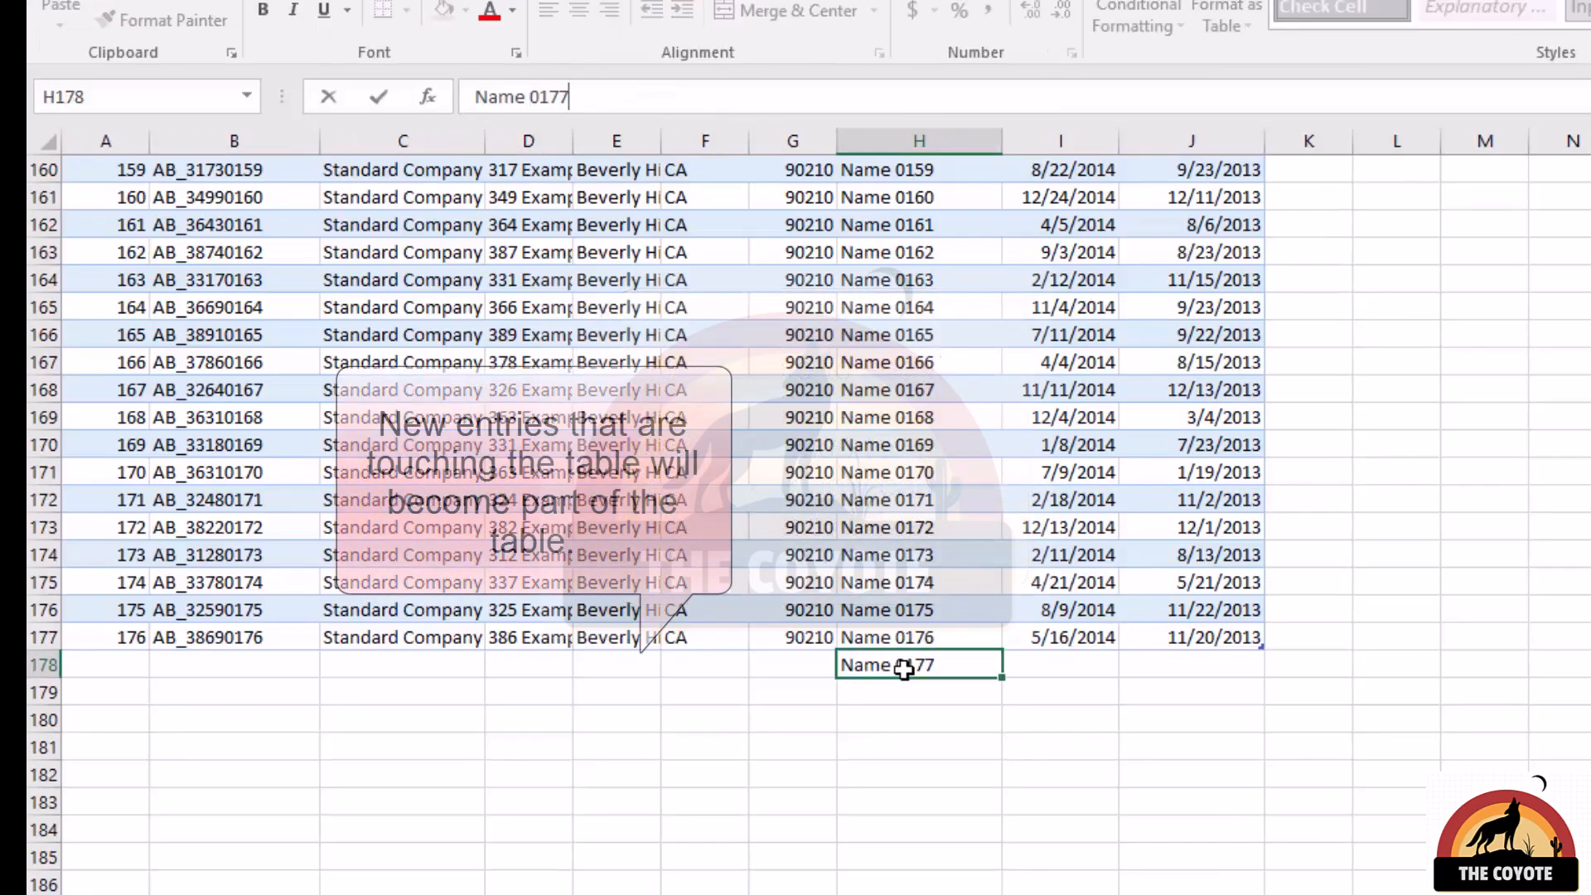
{"action": "key", "text": "Return"}
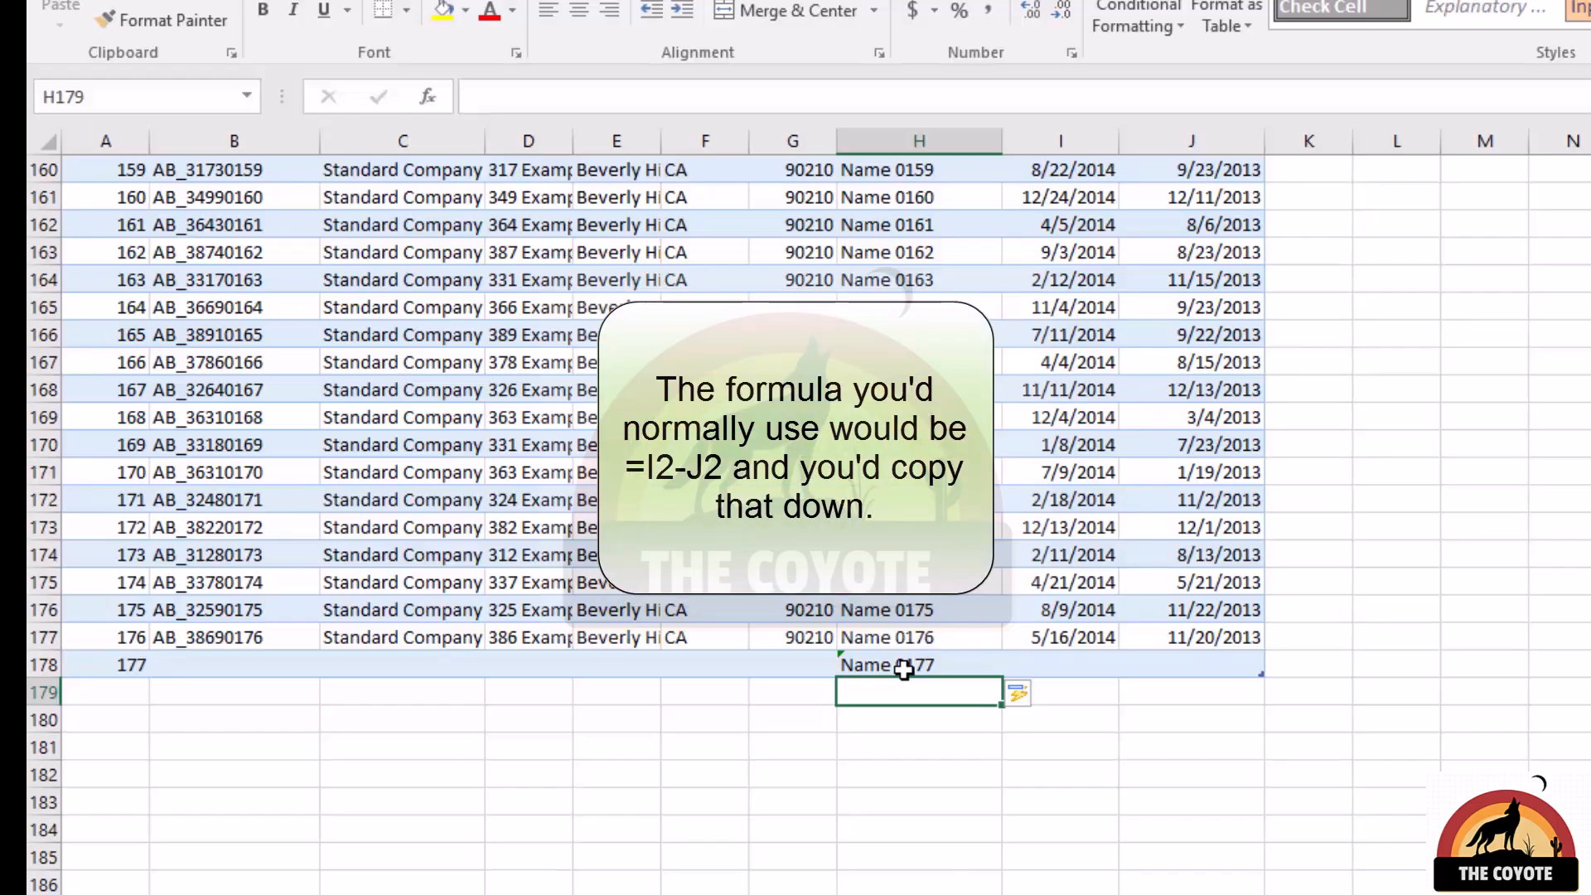
Add a calculated column beside the table by entering =[@[Last Order]]-[@[Contract Date]] in K175.
{"action": "left_click", "coordinate": [1304, 588]}
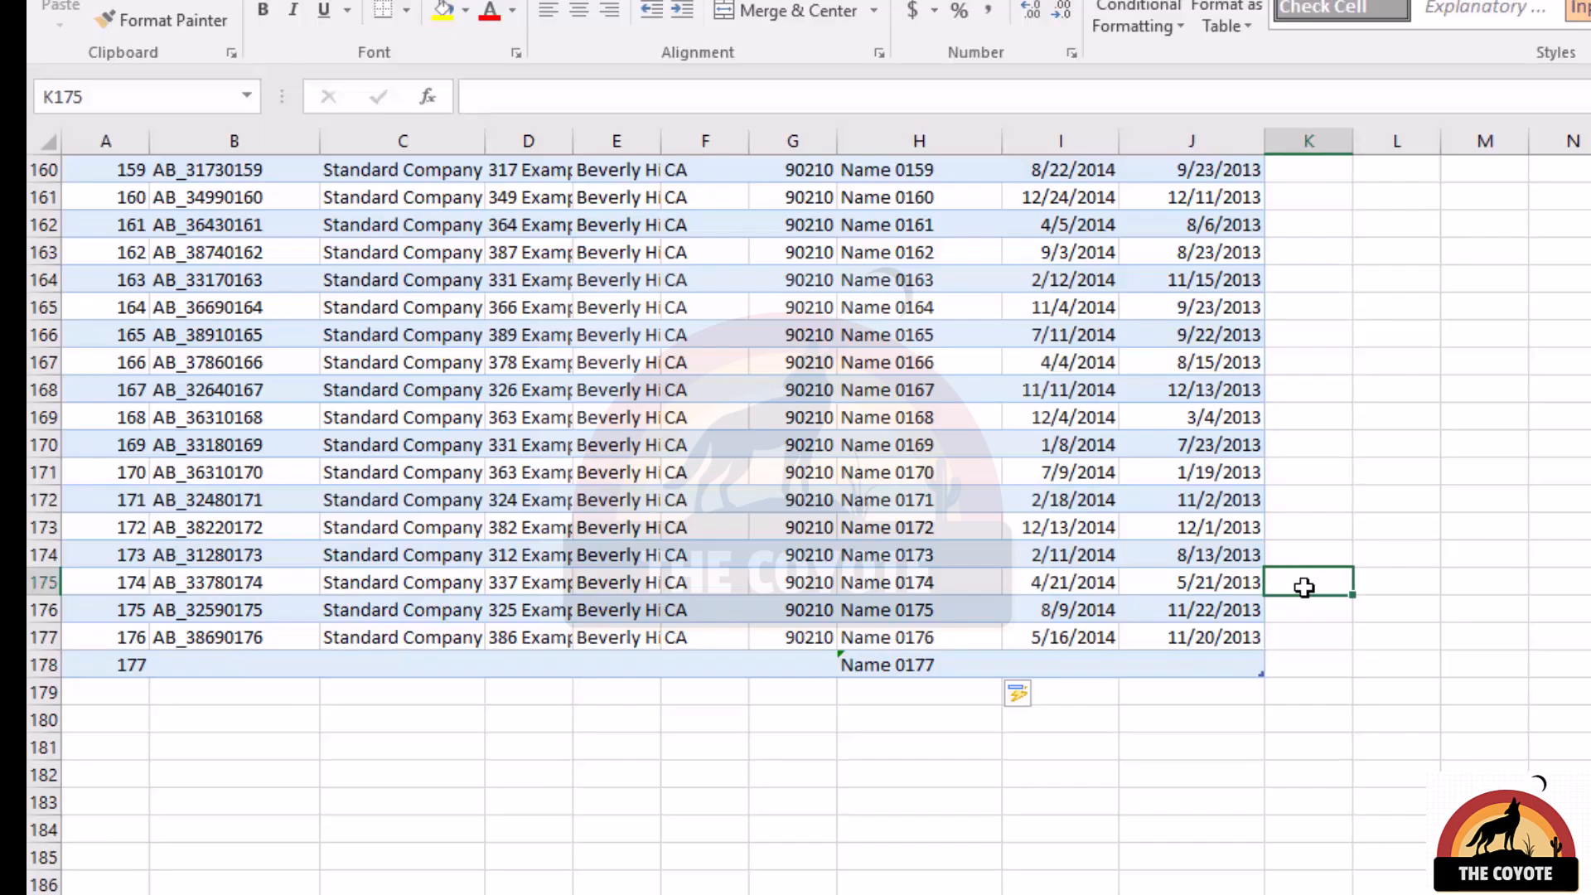
{"action": "type", "text": "="}
{"action": "key", "text": "Left"}
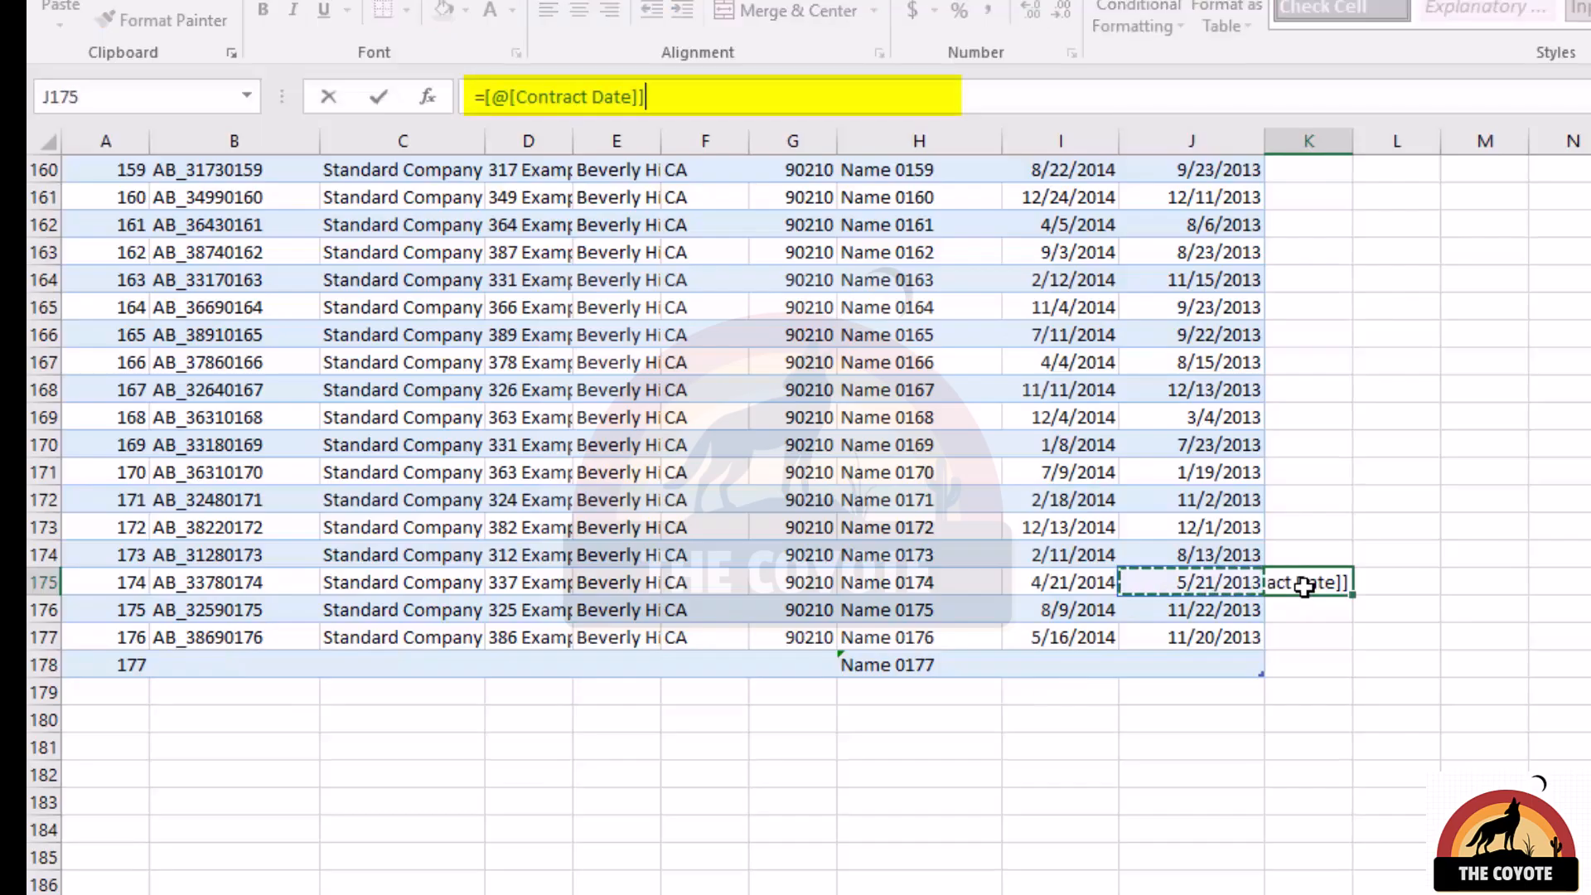
{"action": "key", "text": "Left"}
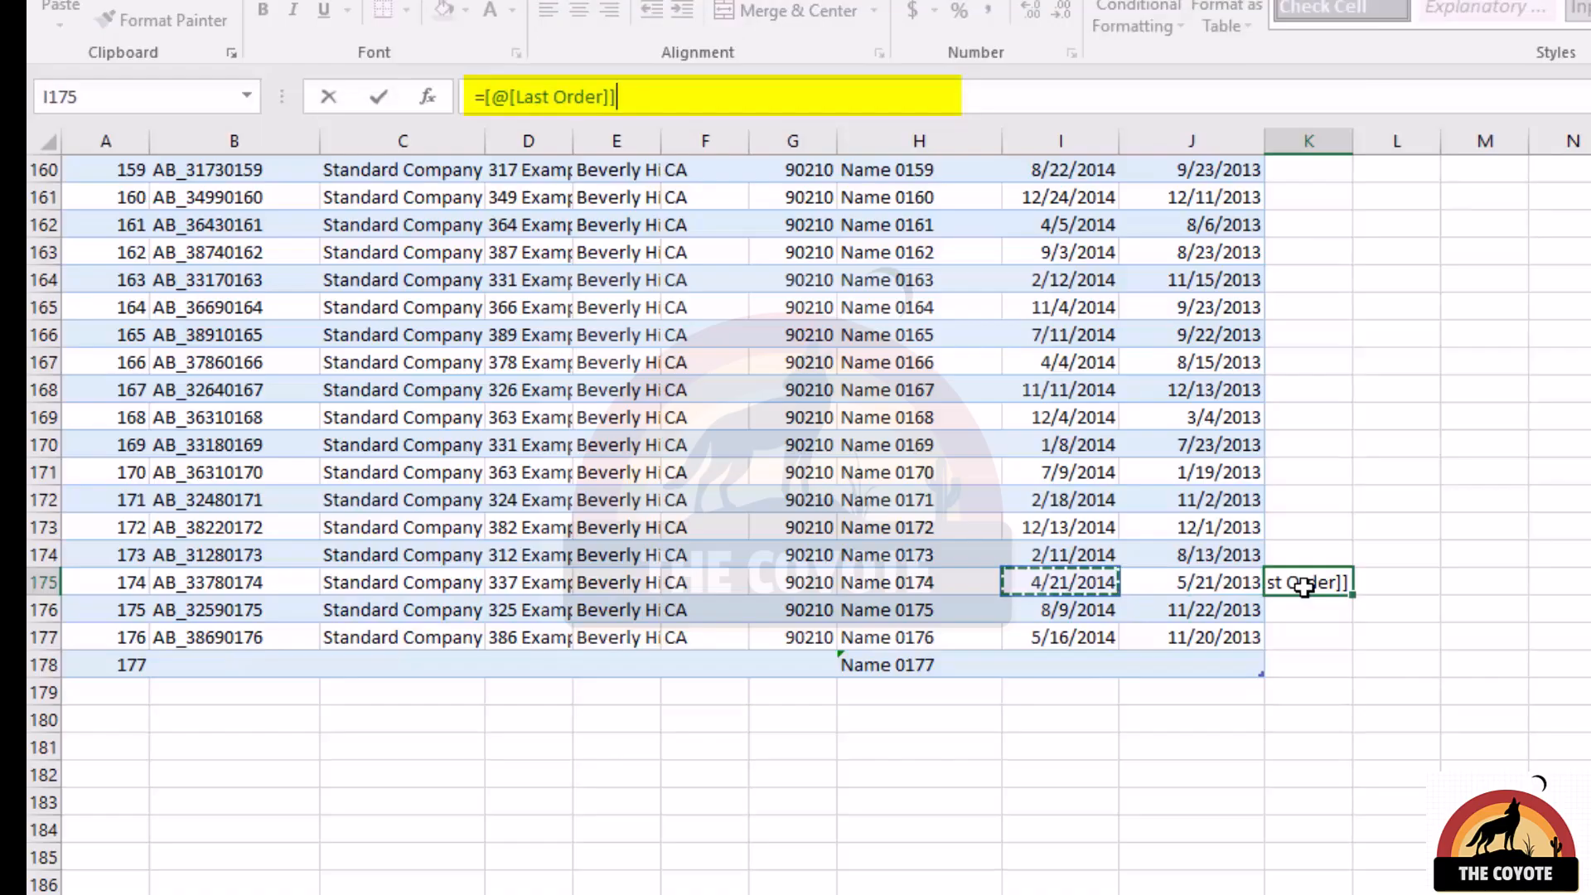
{"action": "type", "text": "-"}
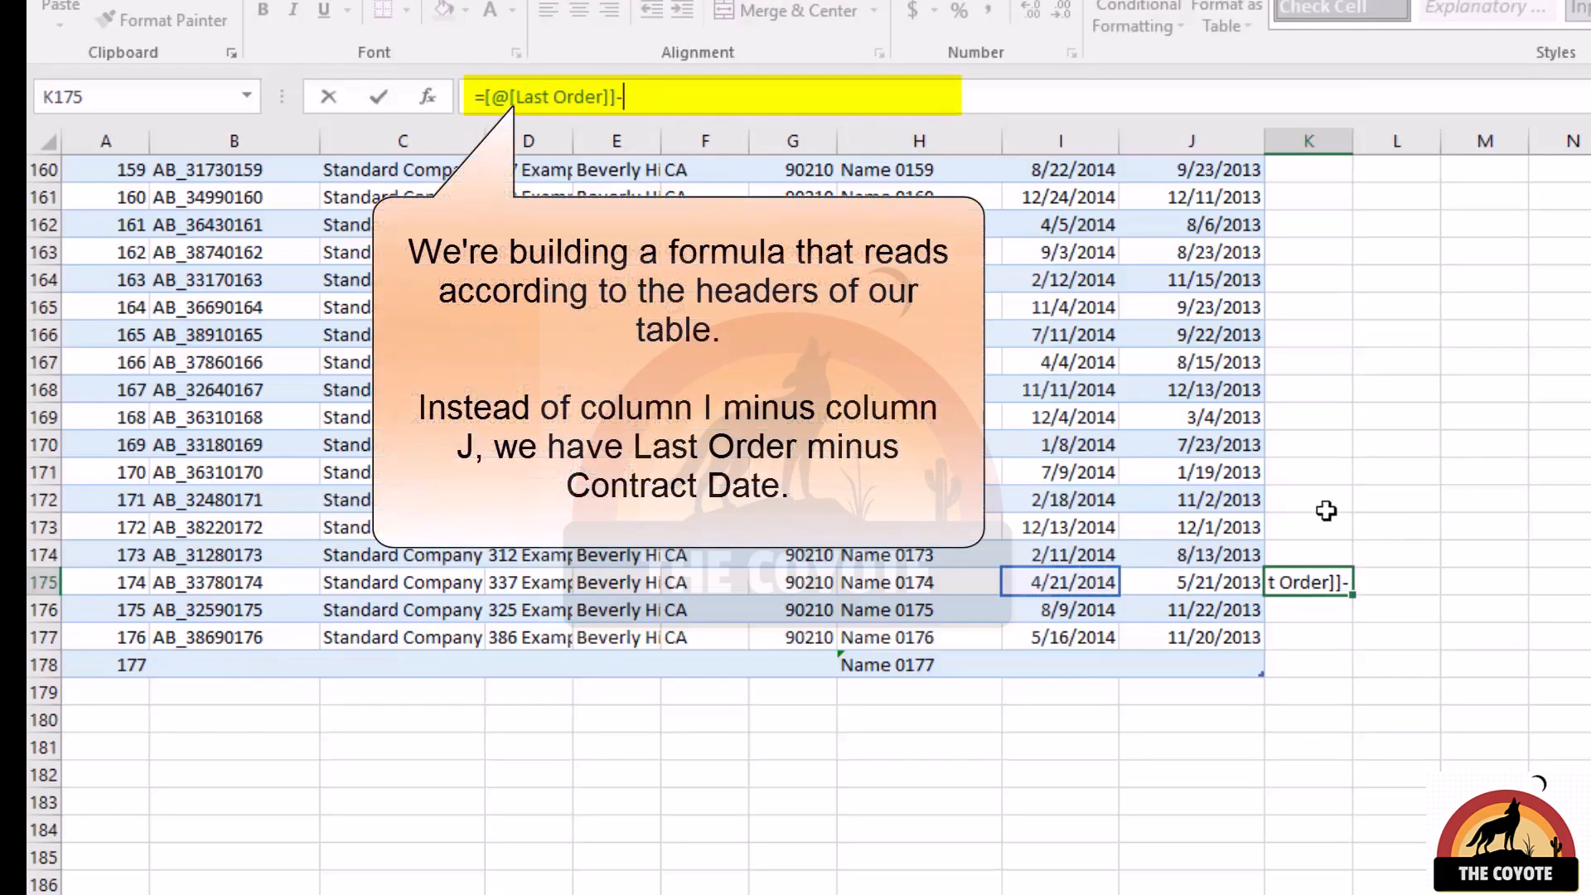
{"action": "left_click", "coordinate": [1211, 582]}
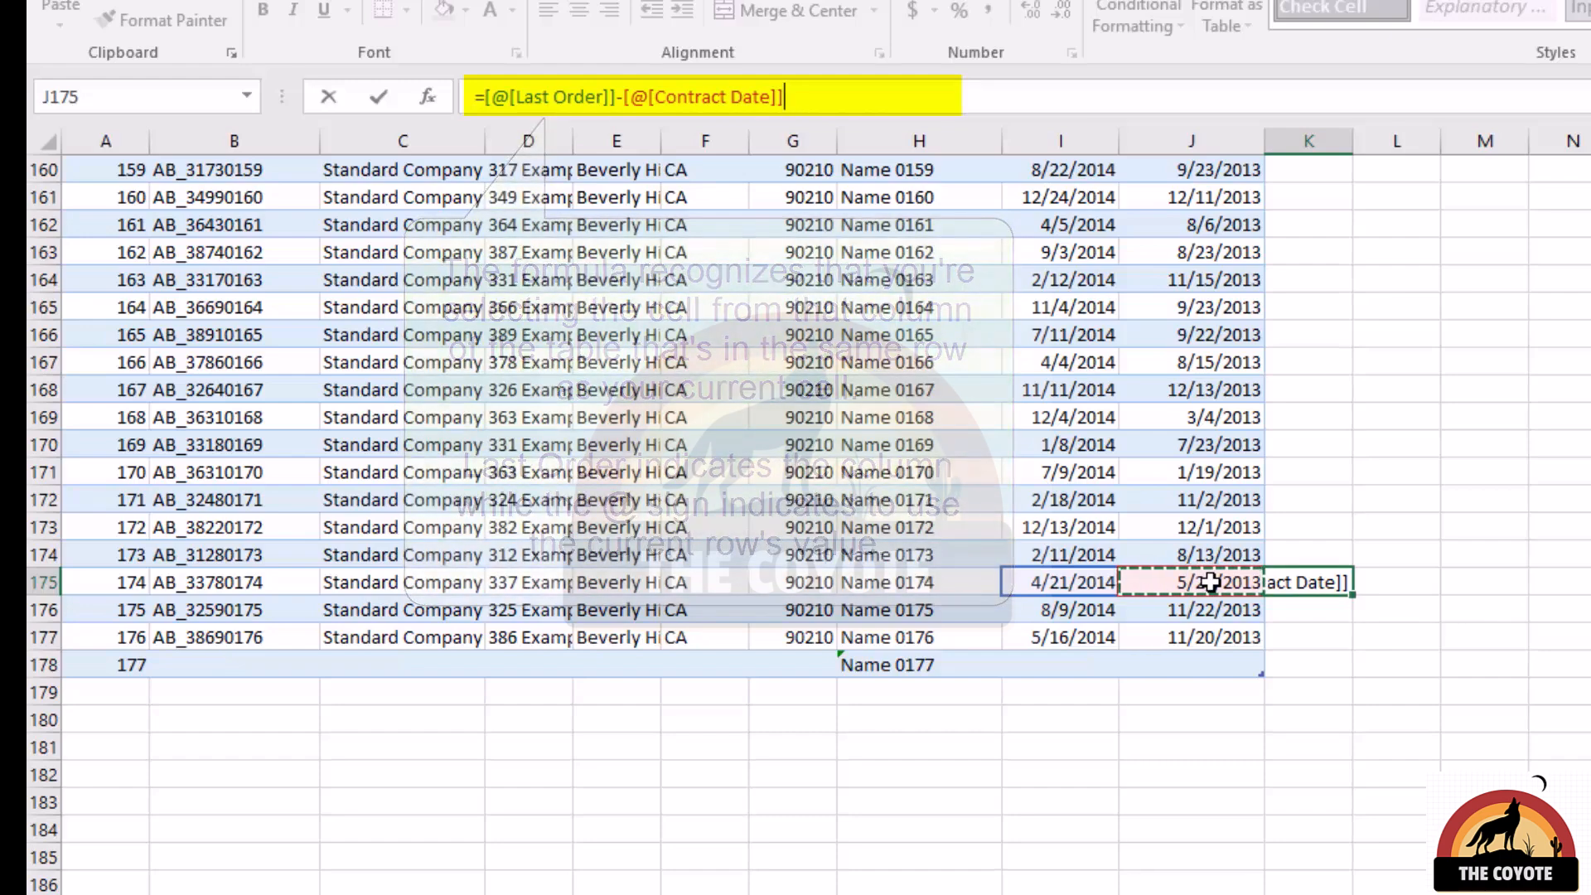
{"action": "key", "text": "Return"}
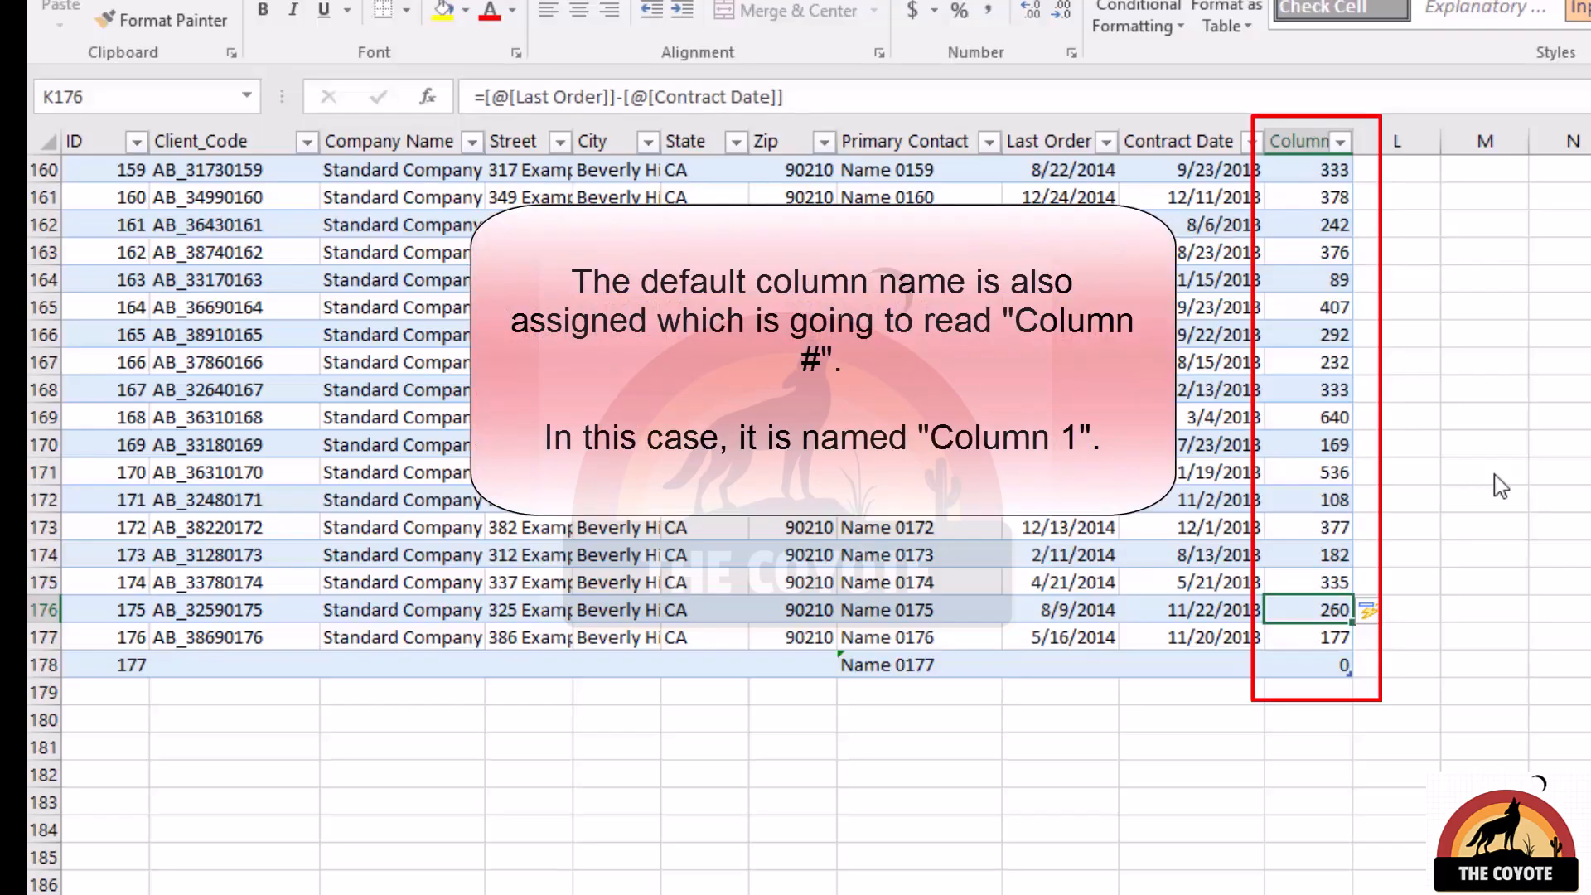
Check the calculated column down to row 178, and append another record with Name 0178 in H179.
{"action": "key", "text": "Down"}
{"action": "key", "text": "Down"}
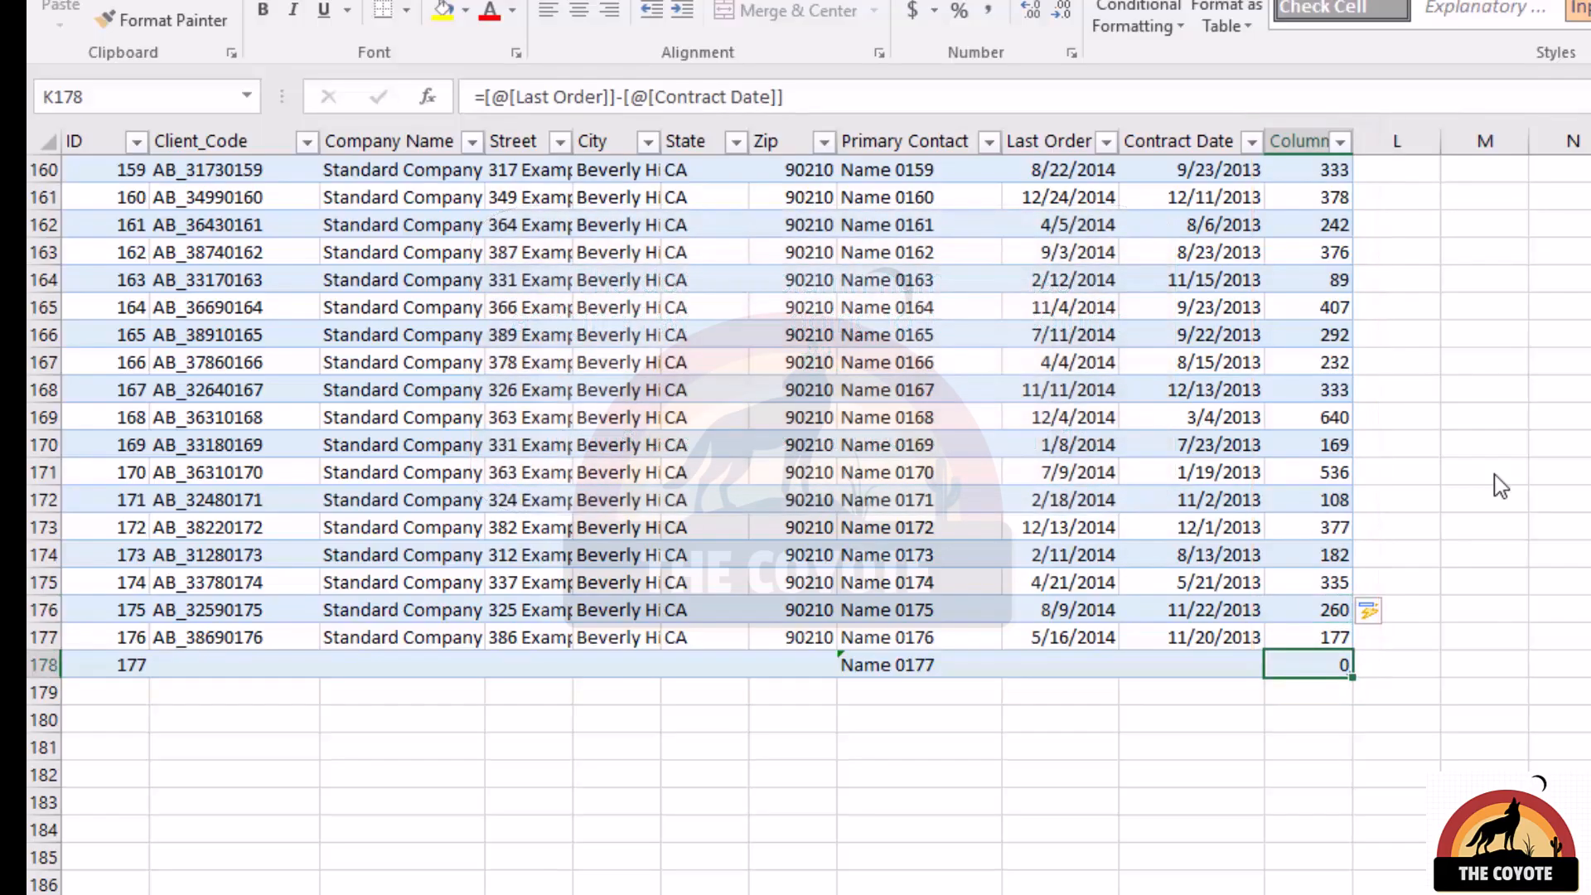
{"action": "left_click", "coordinate": [934, 693]}
{"action": "type", "text": "Name 0178"}
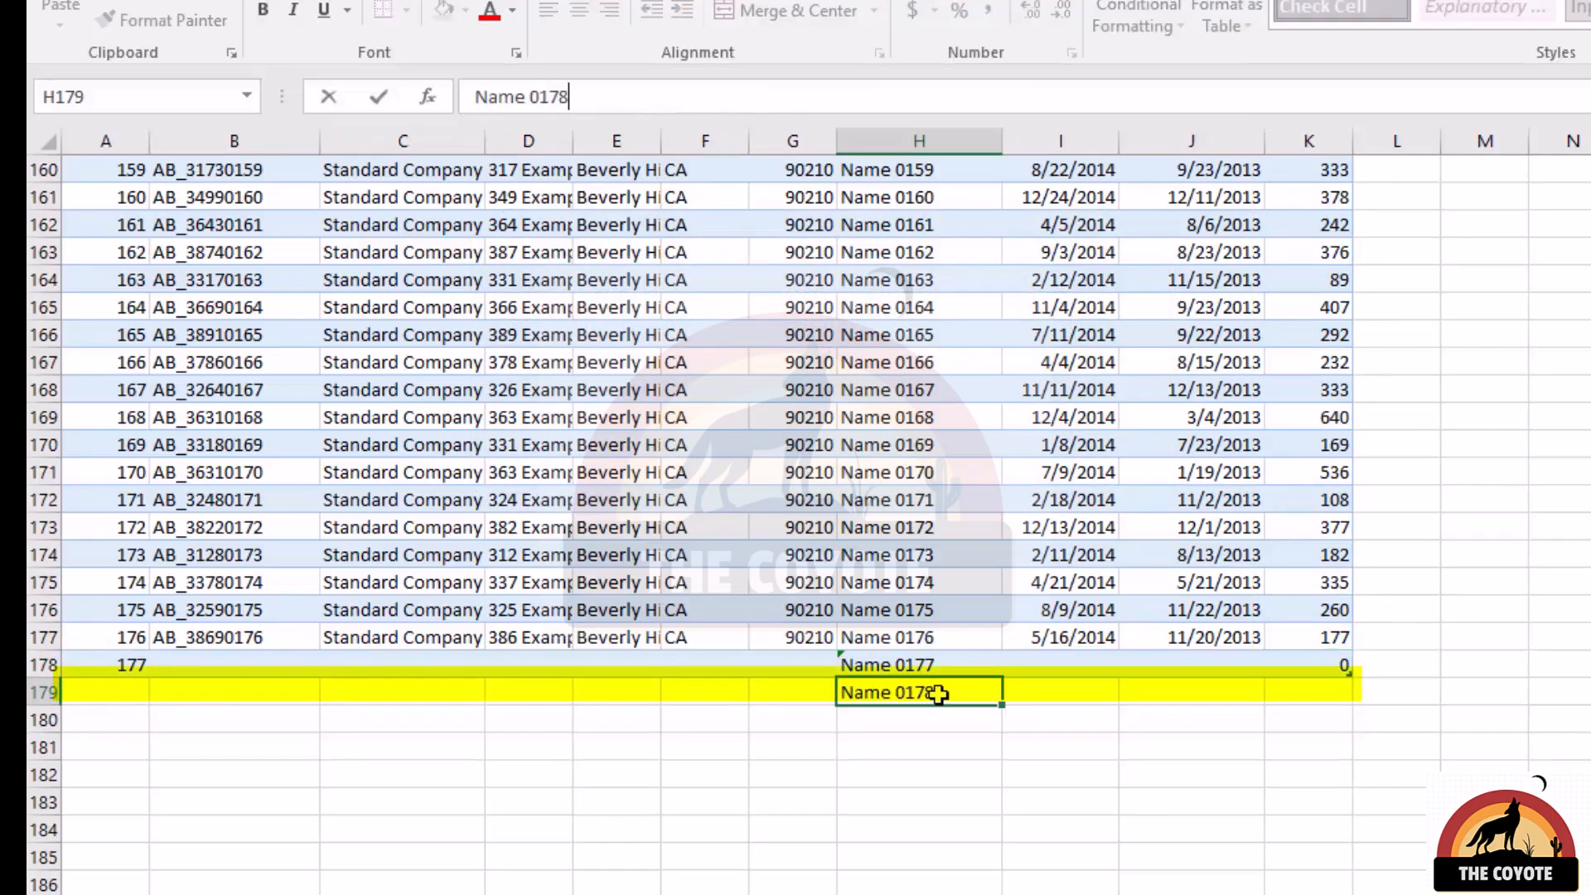
{"action": "key", "text": "Return"}
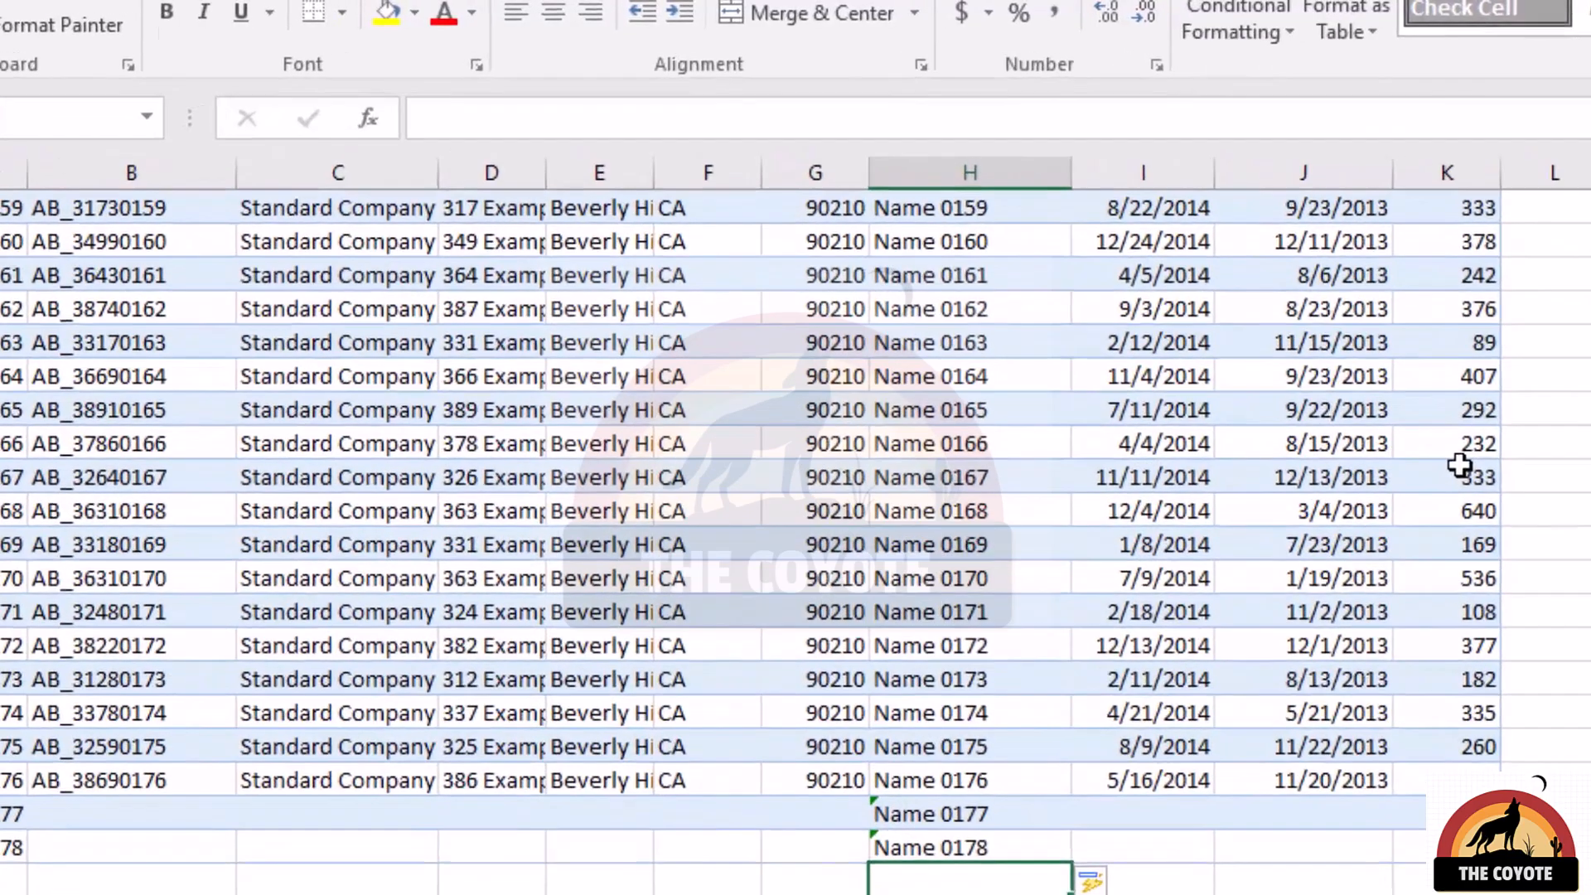
Rename the calculated column's header in K1 to DaysCounted.
{"action": "left_click", "coordinate": [1319, 383]}
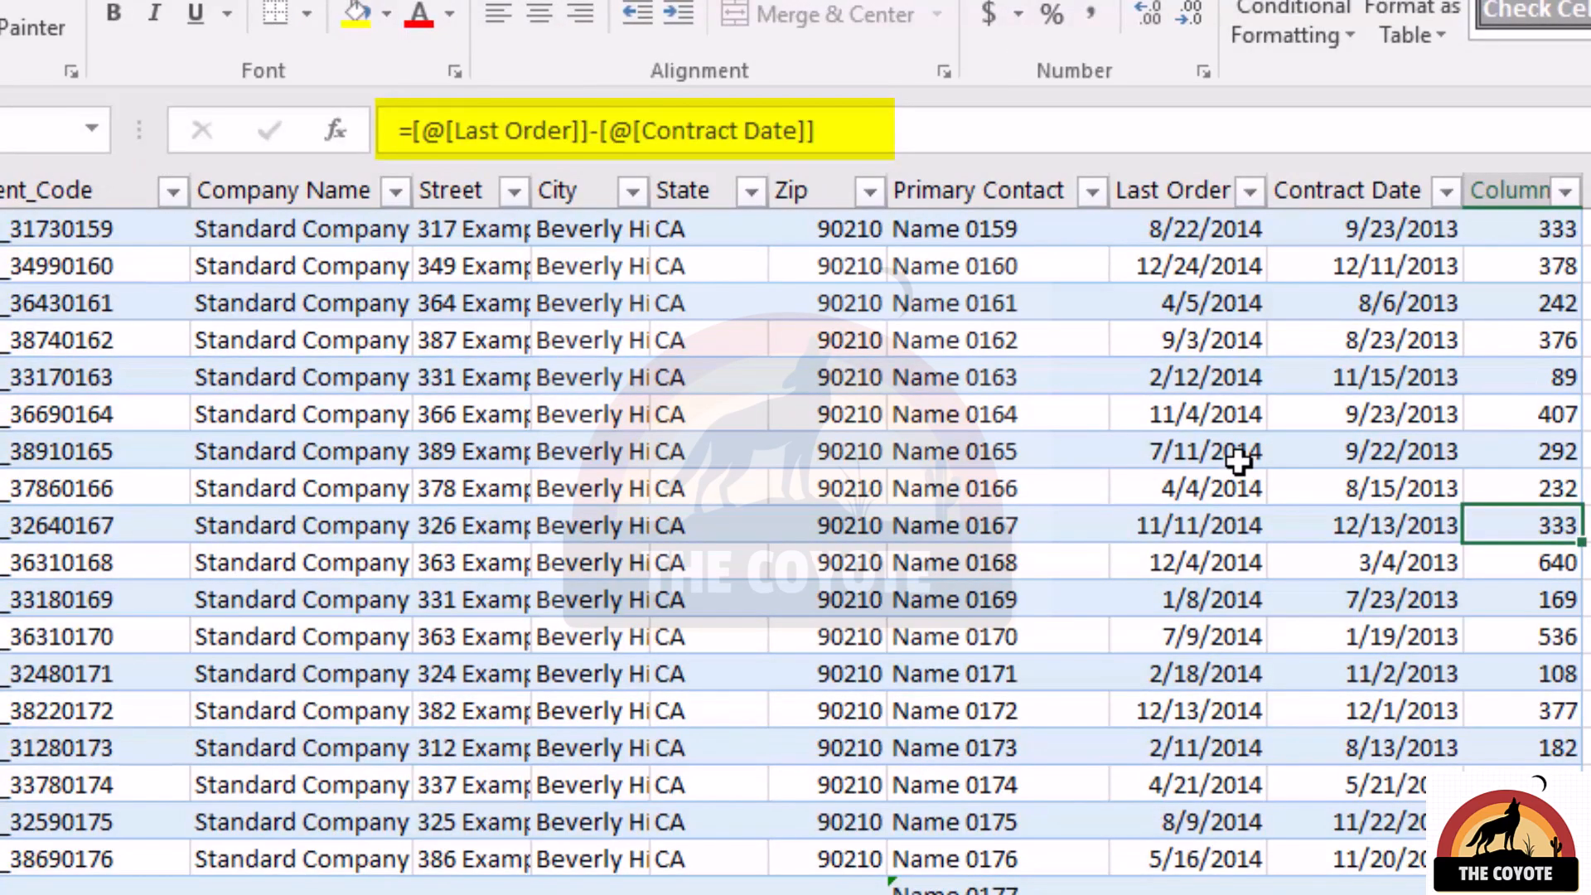
{"action": "key", "text": "ctrl+Up"}
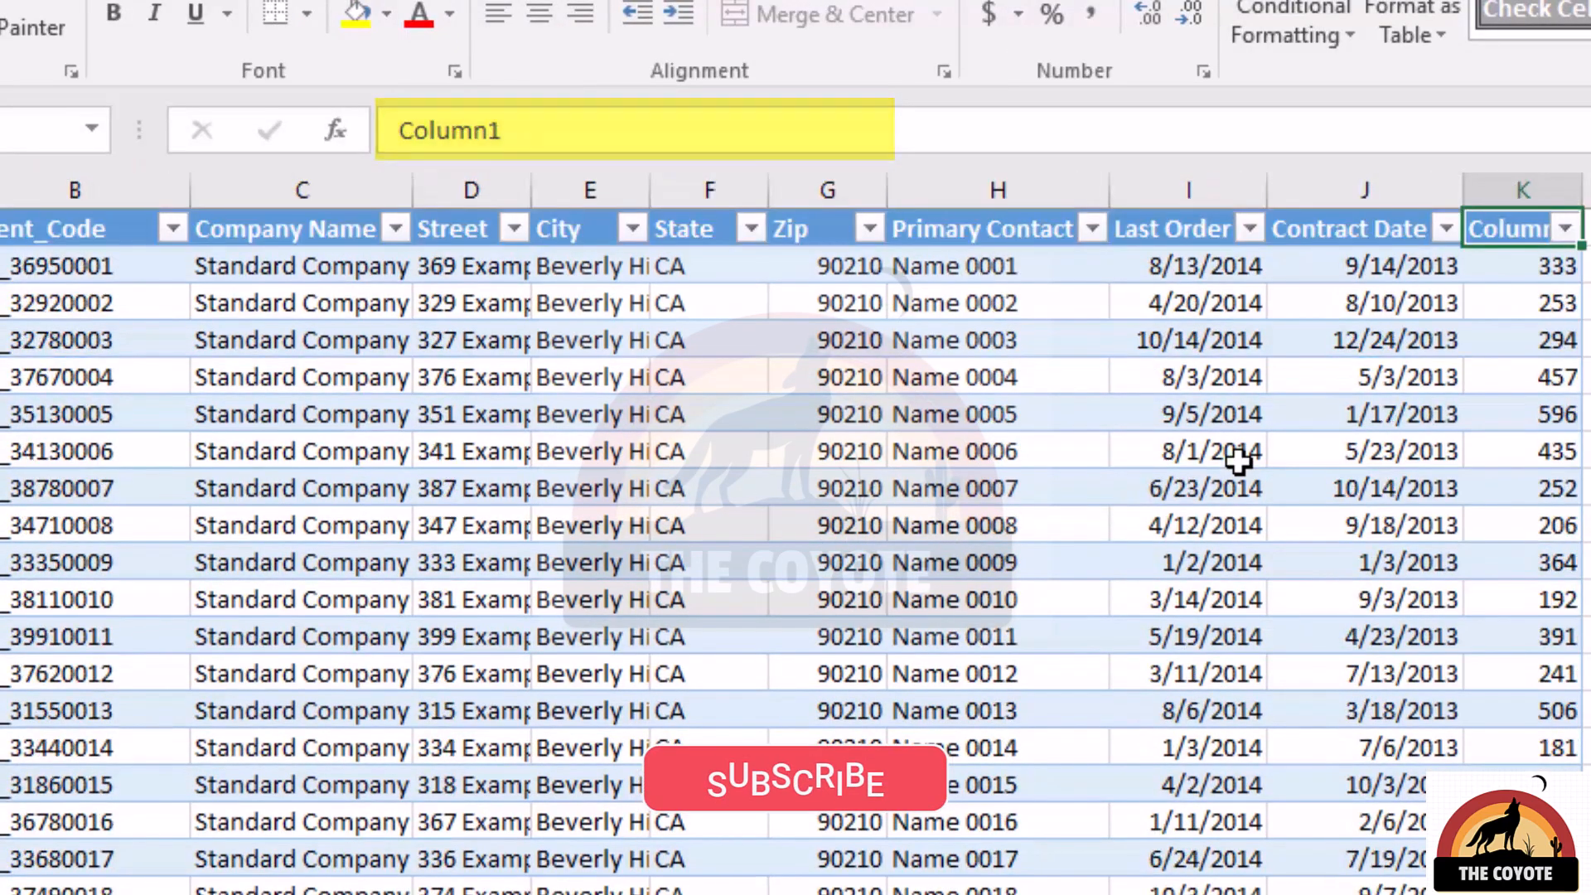
{"action": "type", "text": "DaysCounted"}
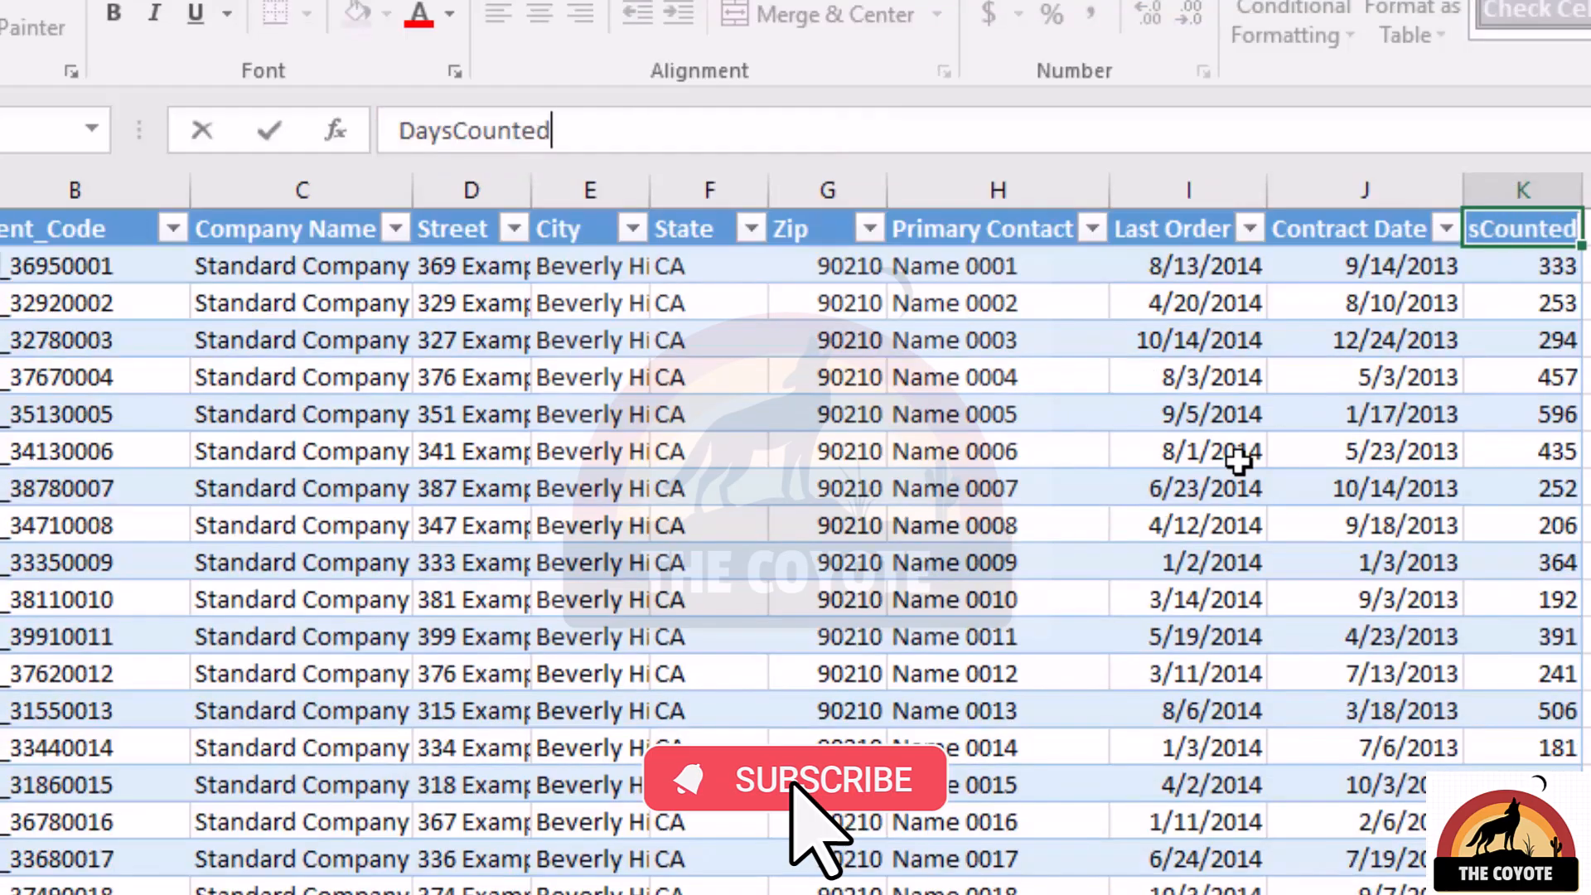
{"action": "key", "text": "Return"}
Enter a formula in O2 that counts the contacts with =COUNTA(Table1[Primary Contact]).
{"action": "key", "text": "Right"}
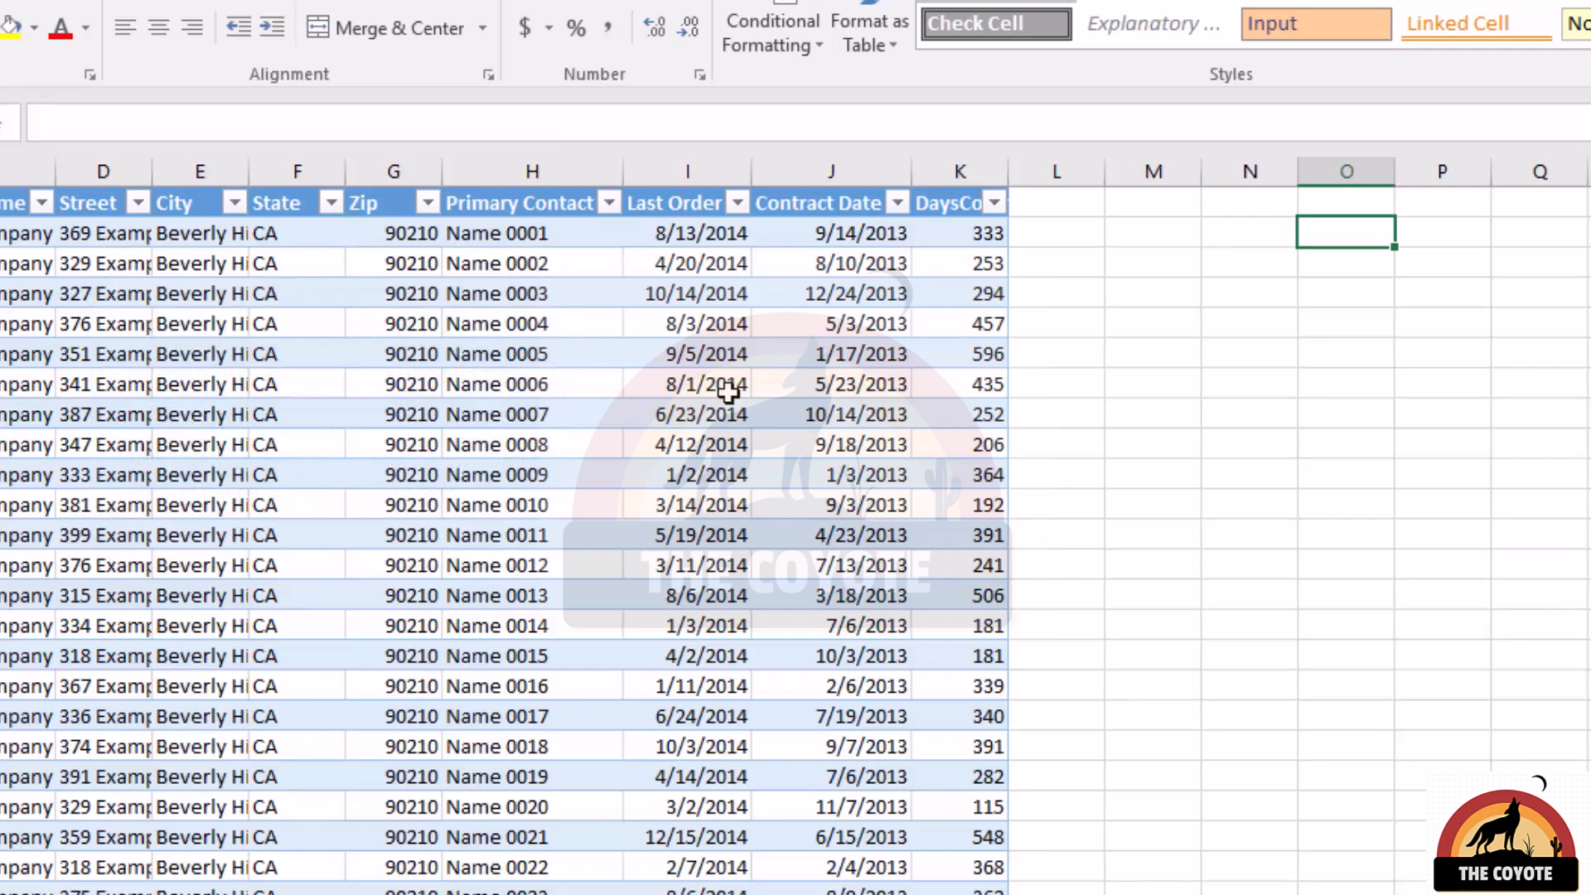
{"action": "type", "text": "=counta("}
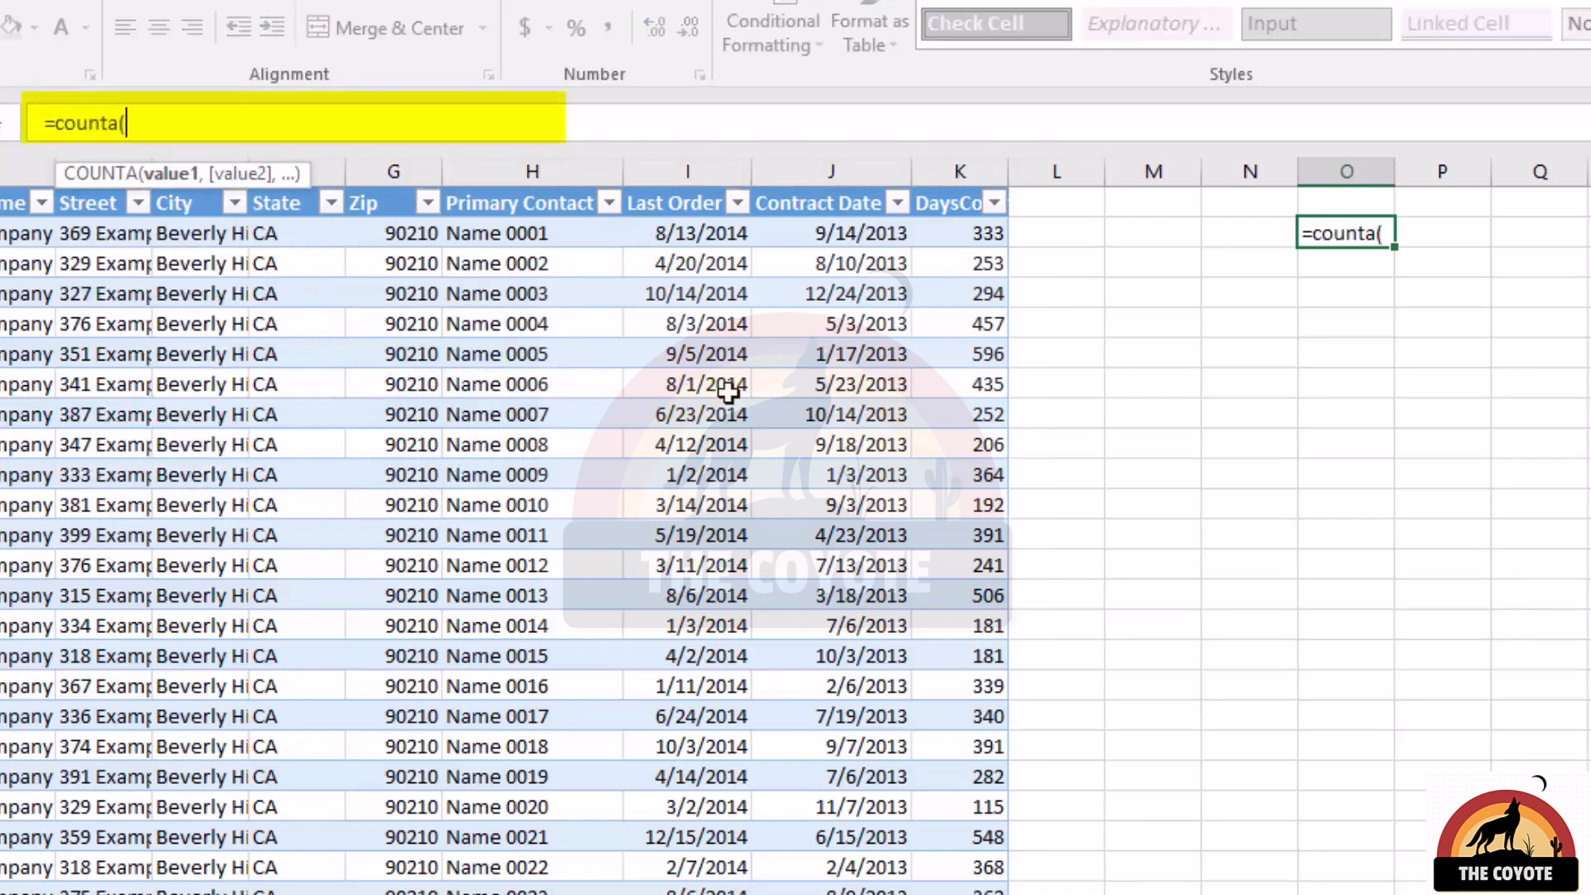
{"action": "key", "text": "Left"}
{"action": "key", "text": "Left"}
{"action": "key", "text": "Left"}
{"action": "key", "text": "Left"}
{"action": "key", "text": "Left"}
{"action": "key", "text": "Left"}
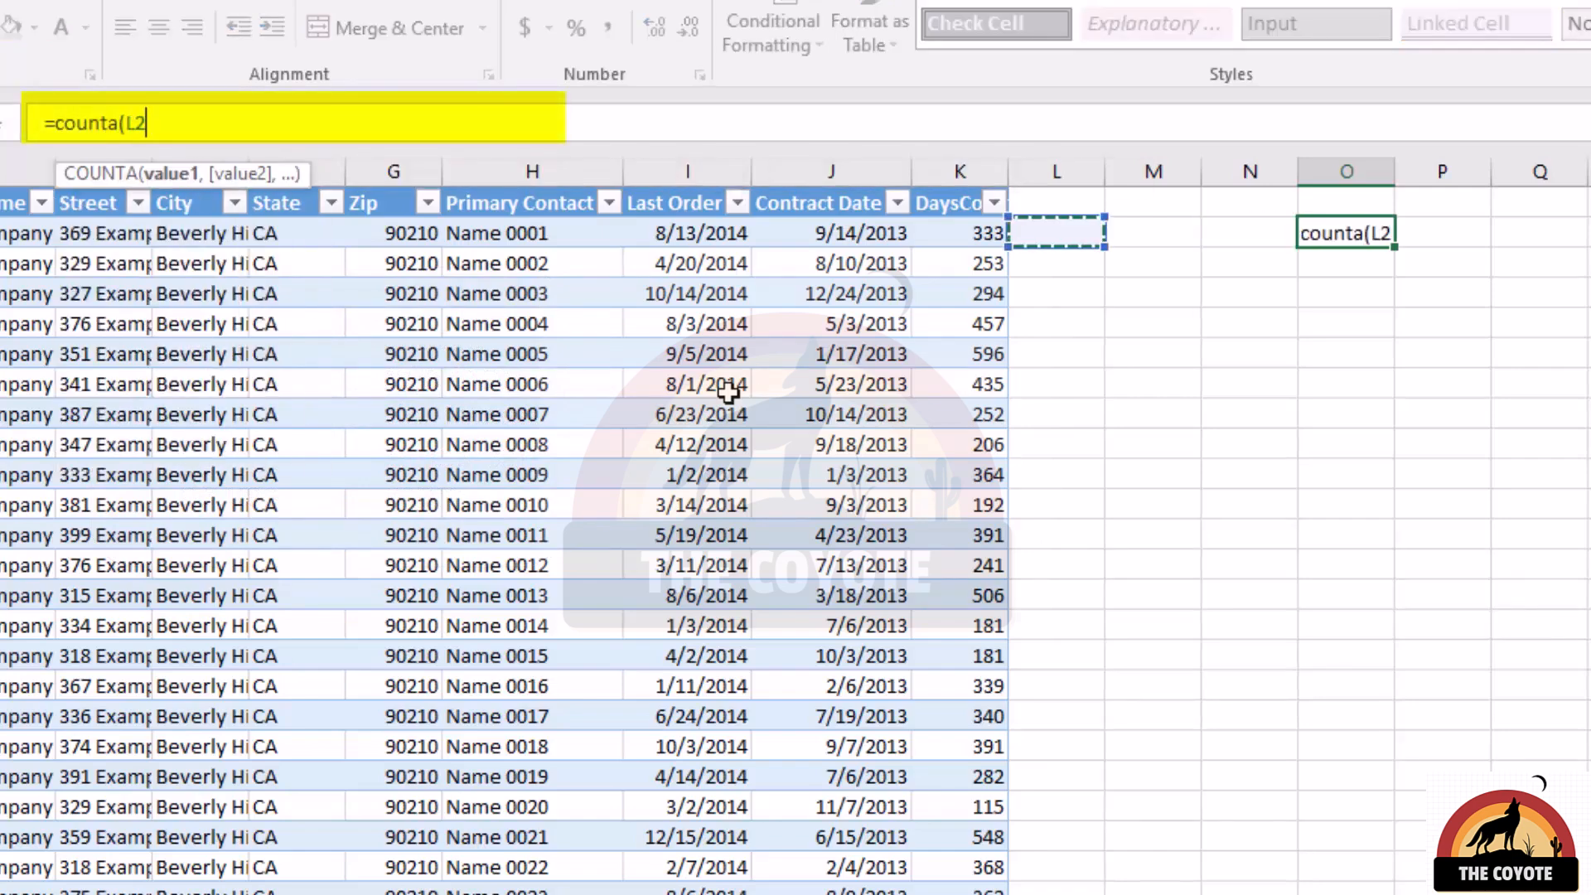
{"action": "key", "text": "Left"}
{"action": "key", "text": "ctrl+shift+Down"}
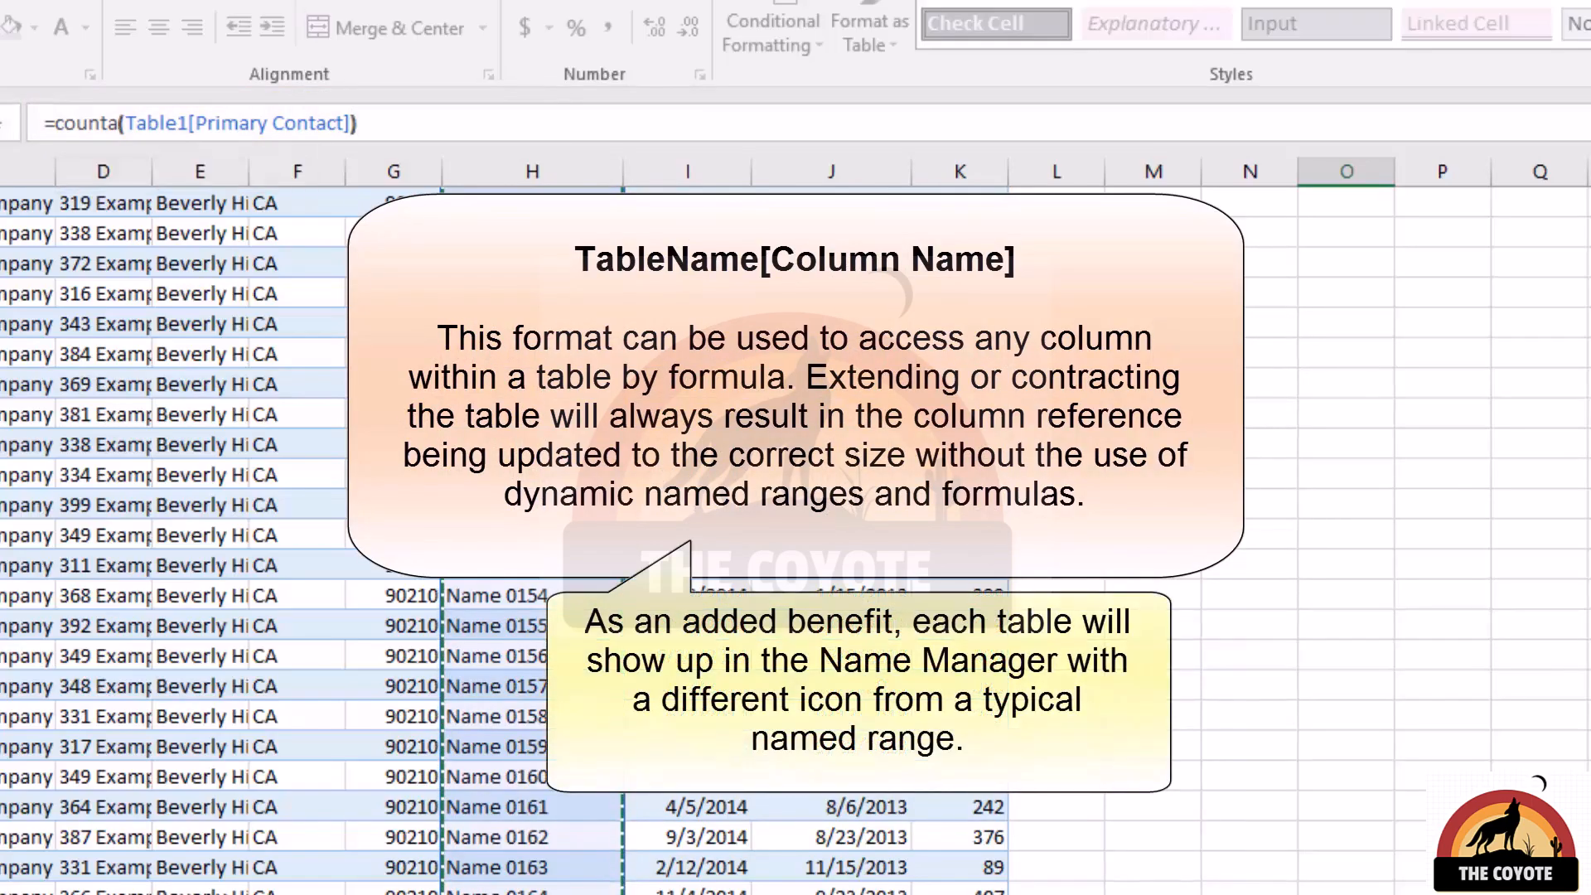
{"action": "key", "text": "Return"}
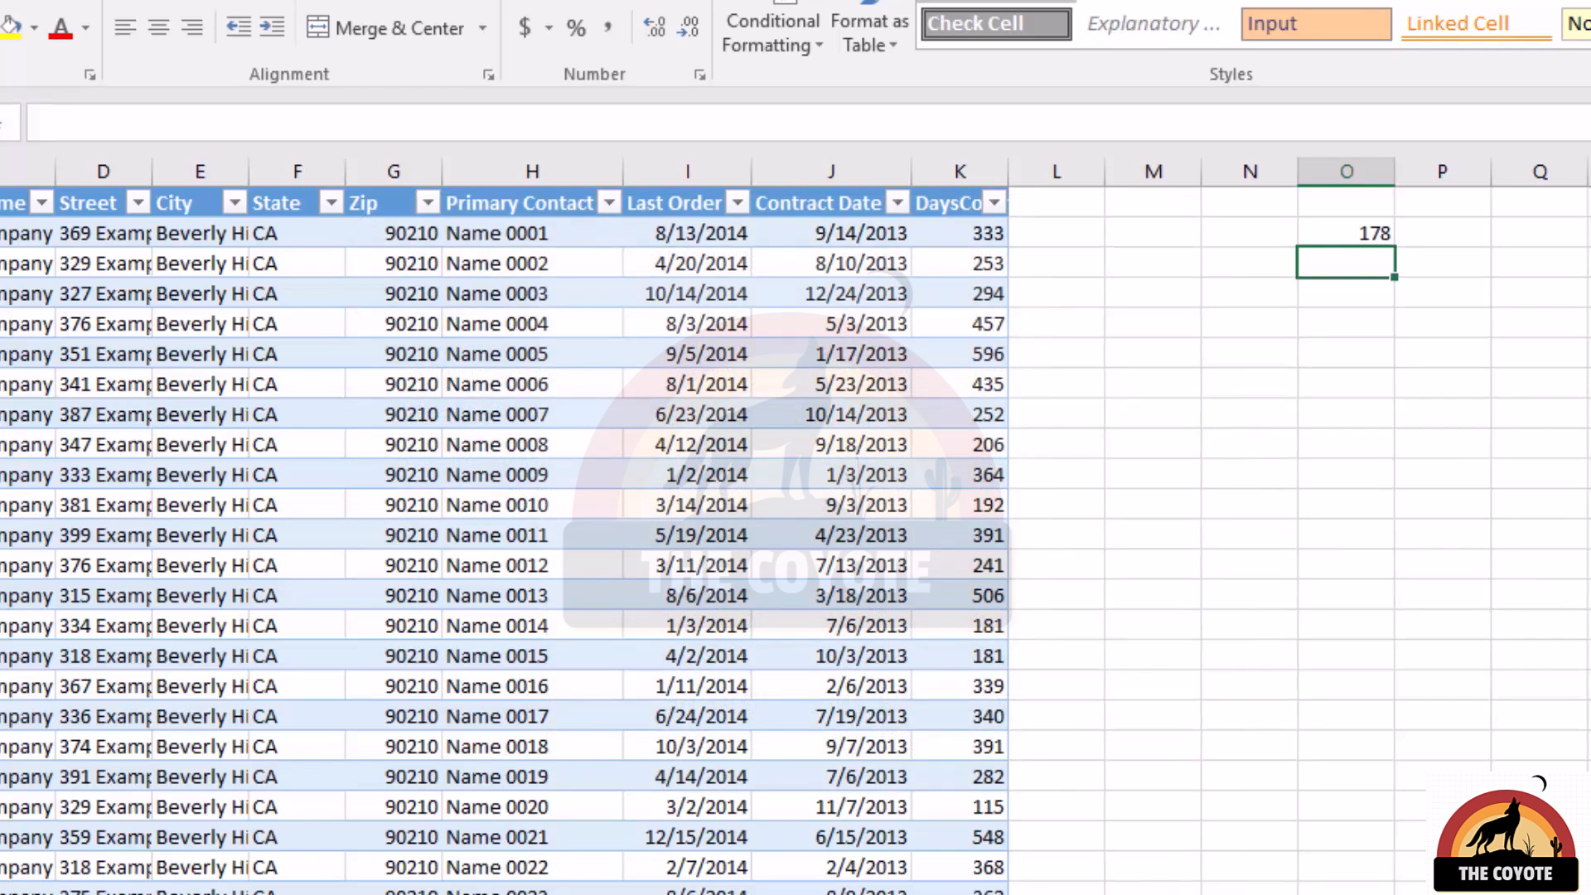
Rename the Primary Contact header in H1 to Main Contact and check the column reference in O2's formula.
{"action": "left_click", "coordinate": [530, 207]}
{"action": "type", "text": "Main Contact"}
{"action": "key", "text": "Return"}
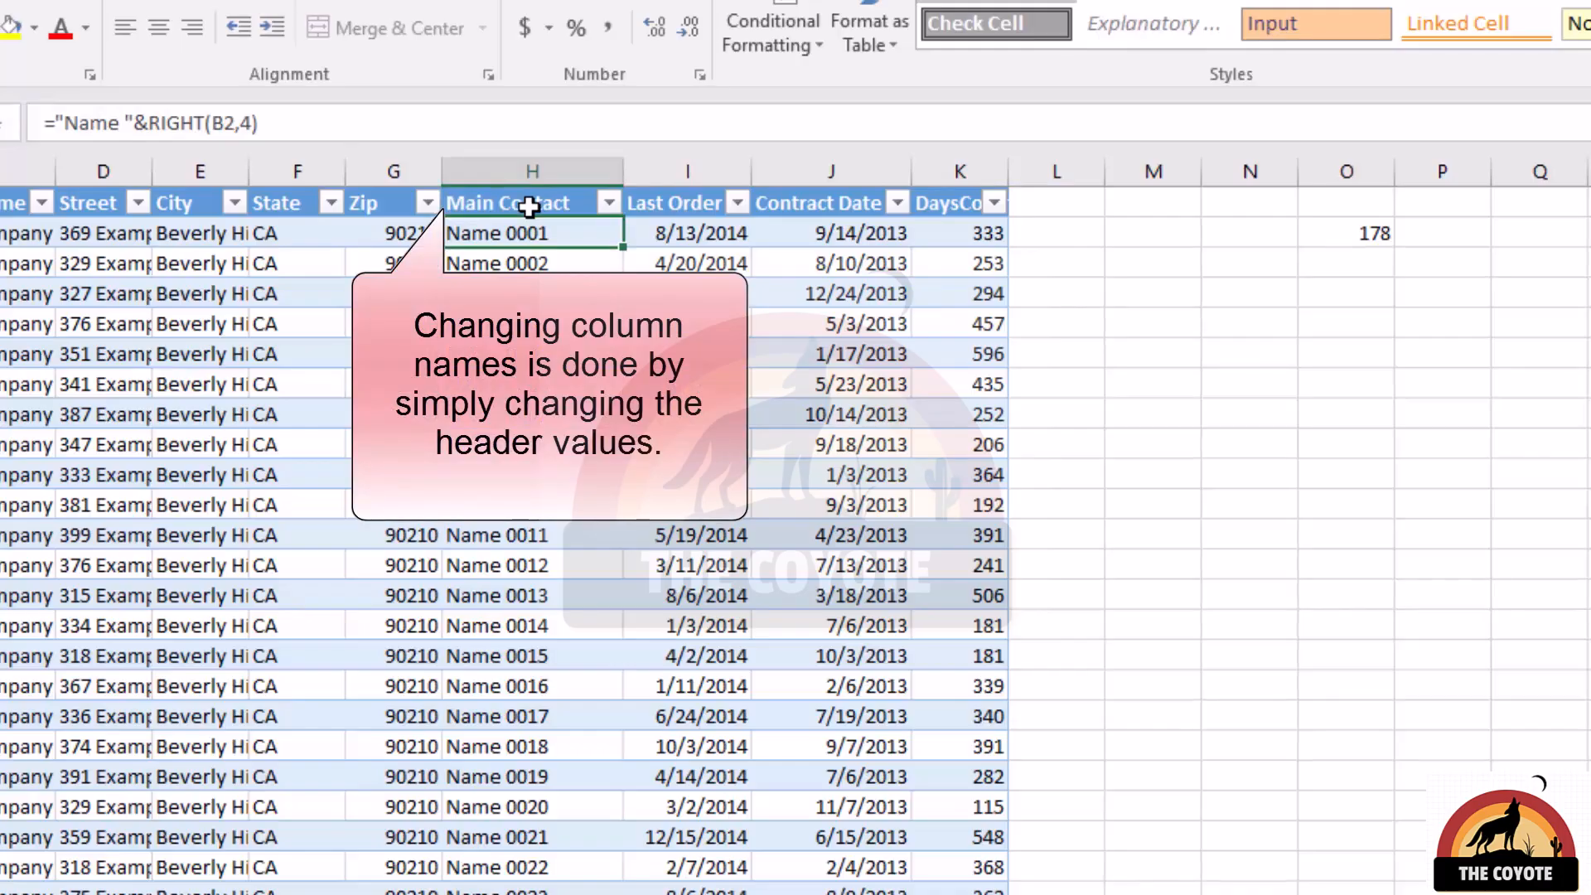
{"action": "left_click", "coordinate": [1369, 234]}
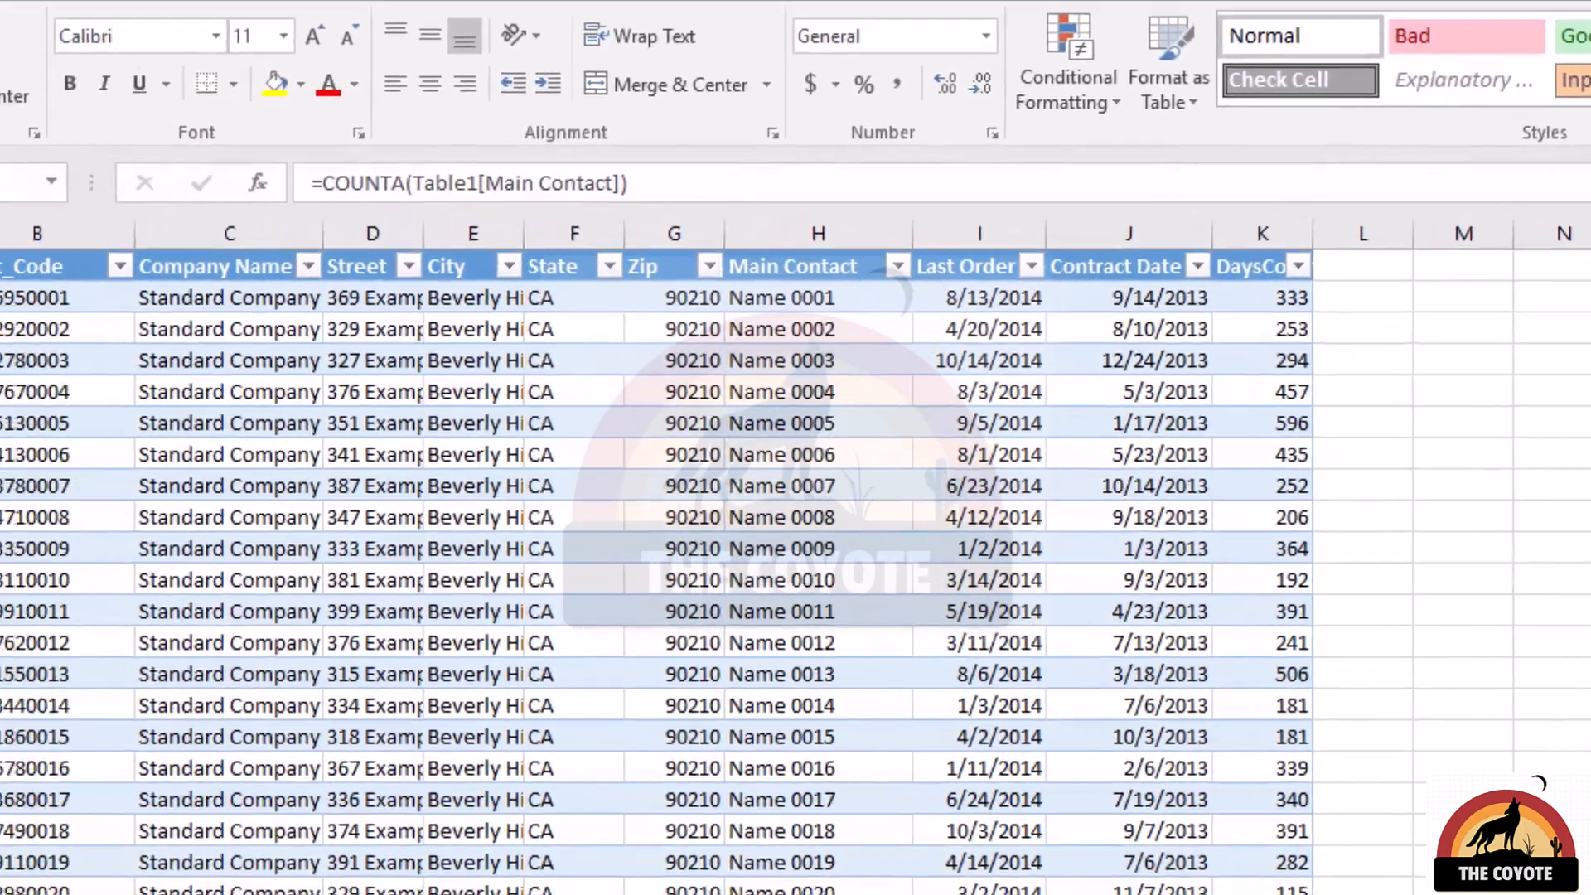
Rename the table as ClientList and check the table reference in O2's formula.
{"action": "left_click", "coordinate": [1028, 349]}
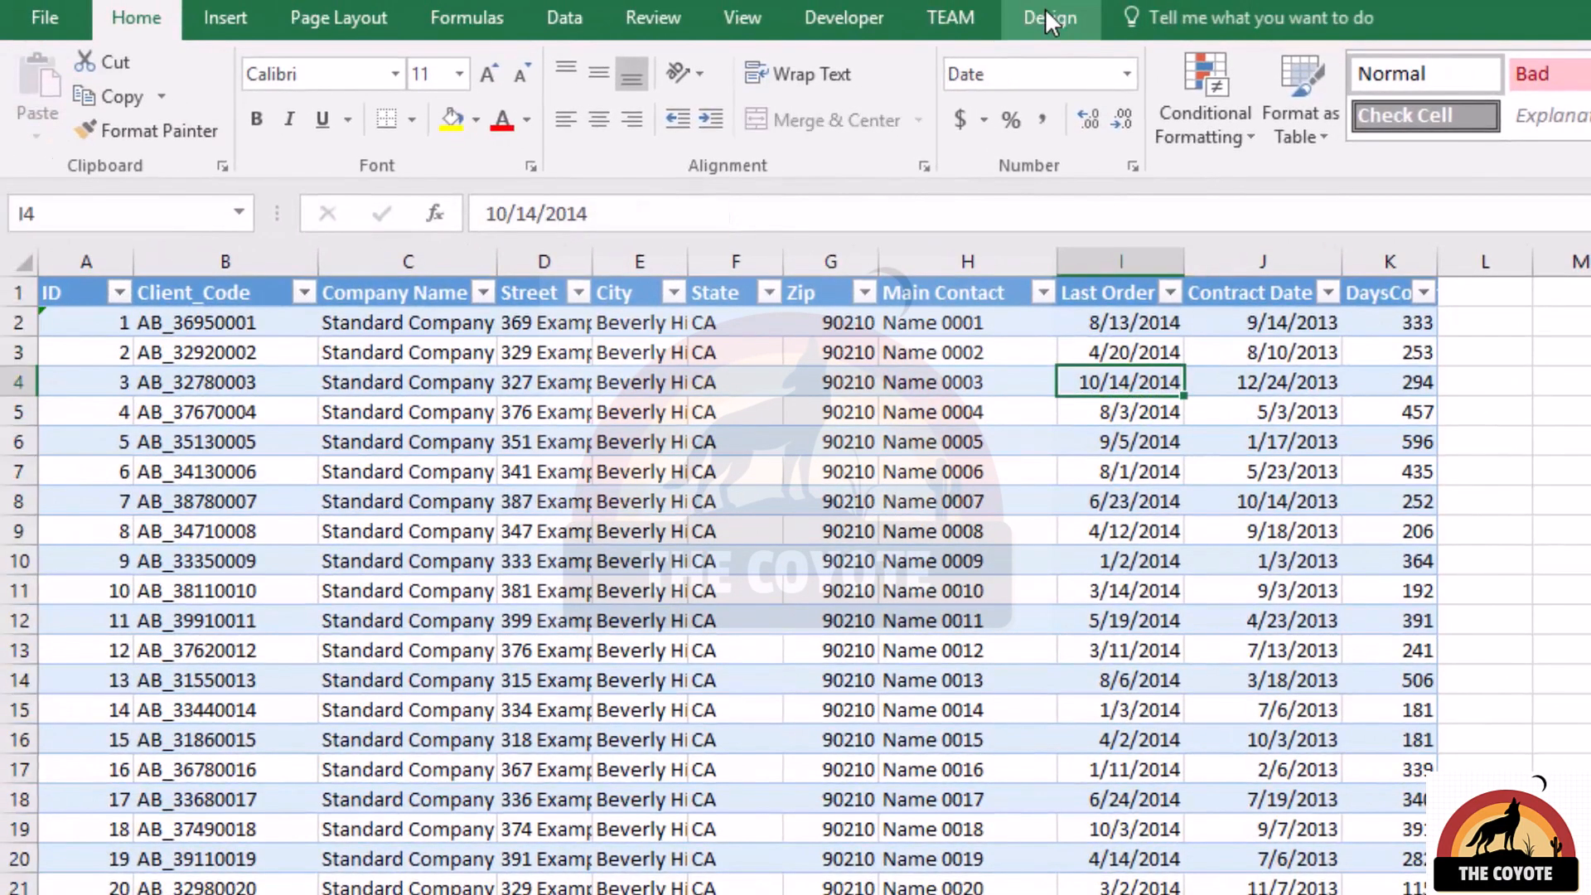
{"action": "left_click", "coordinate": [1046, 17]}
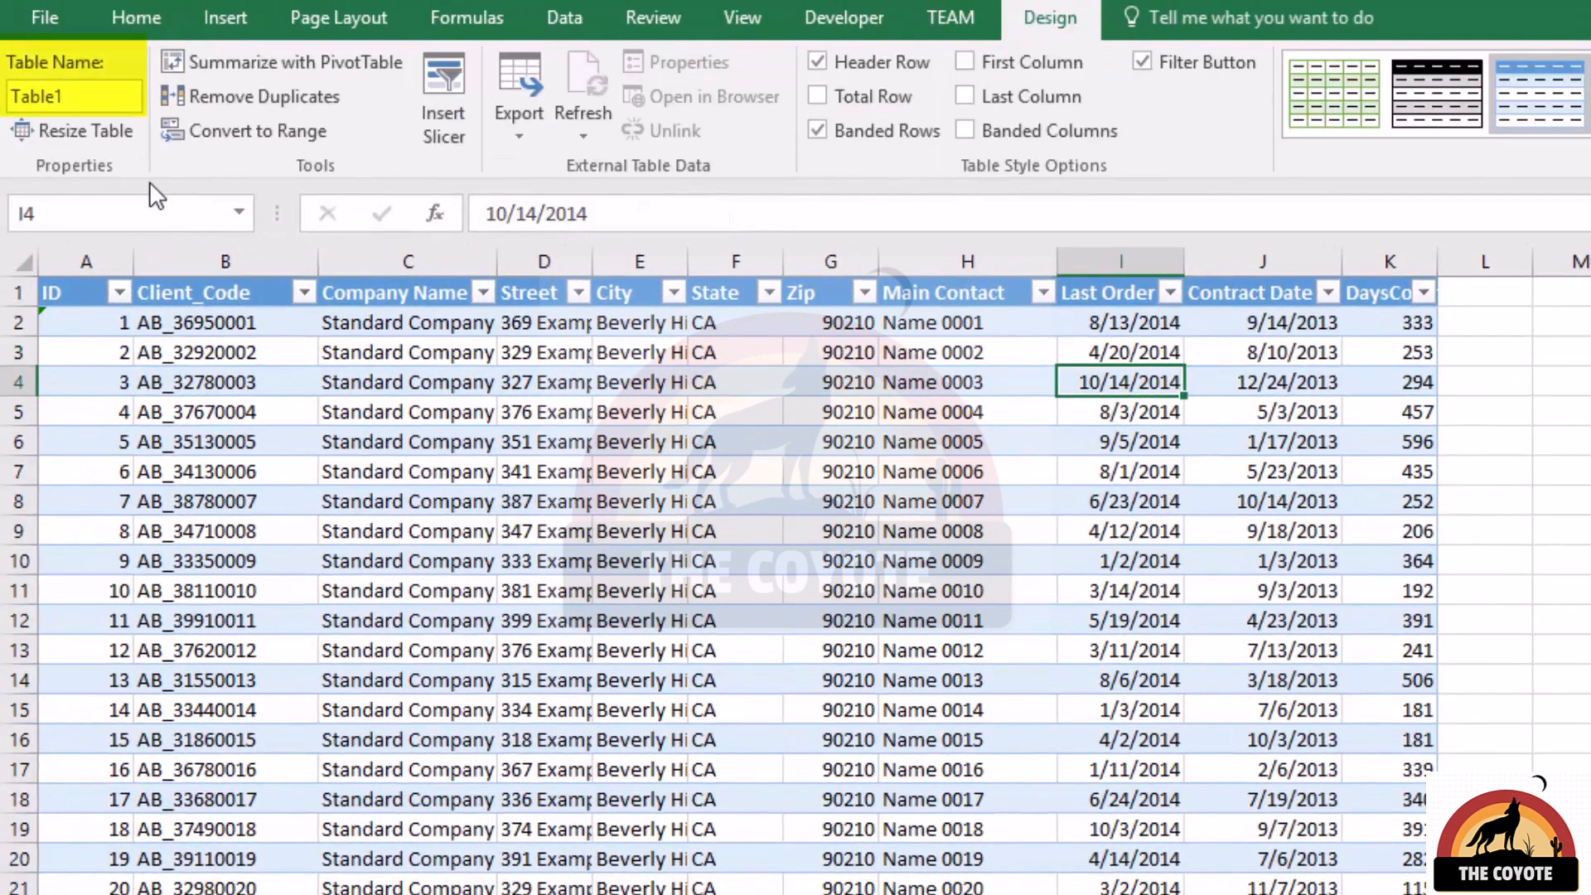
{"action": "left_click", "coordinate": [90, 101]}
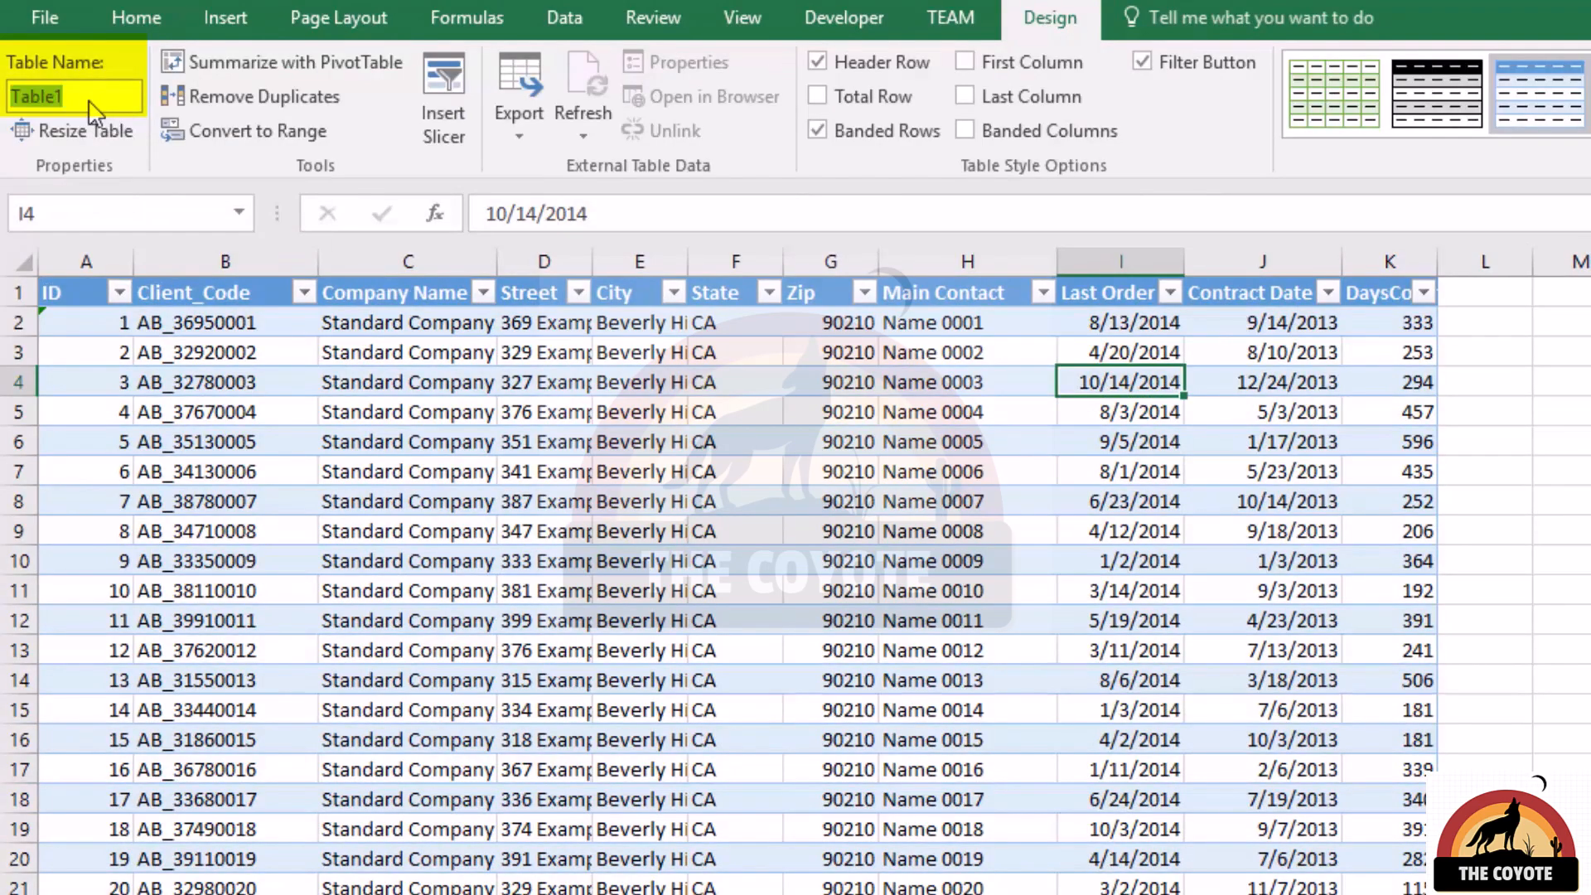
{"action": "type", "text": "ClientList"}
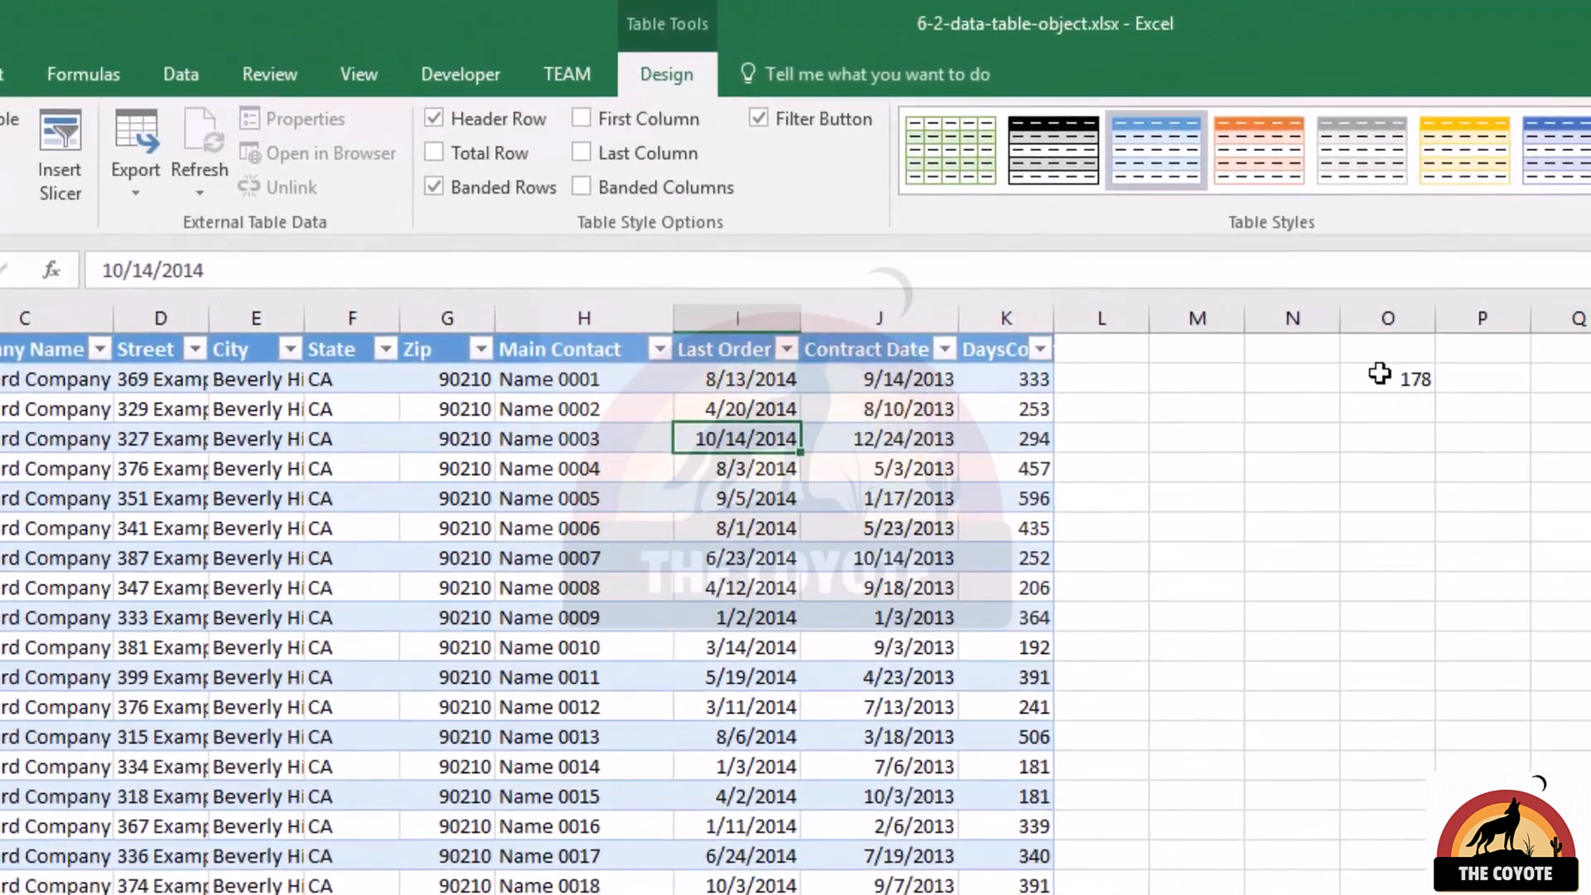
{"action": "left_click", "coordinate": [1458, 366]}
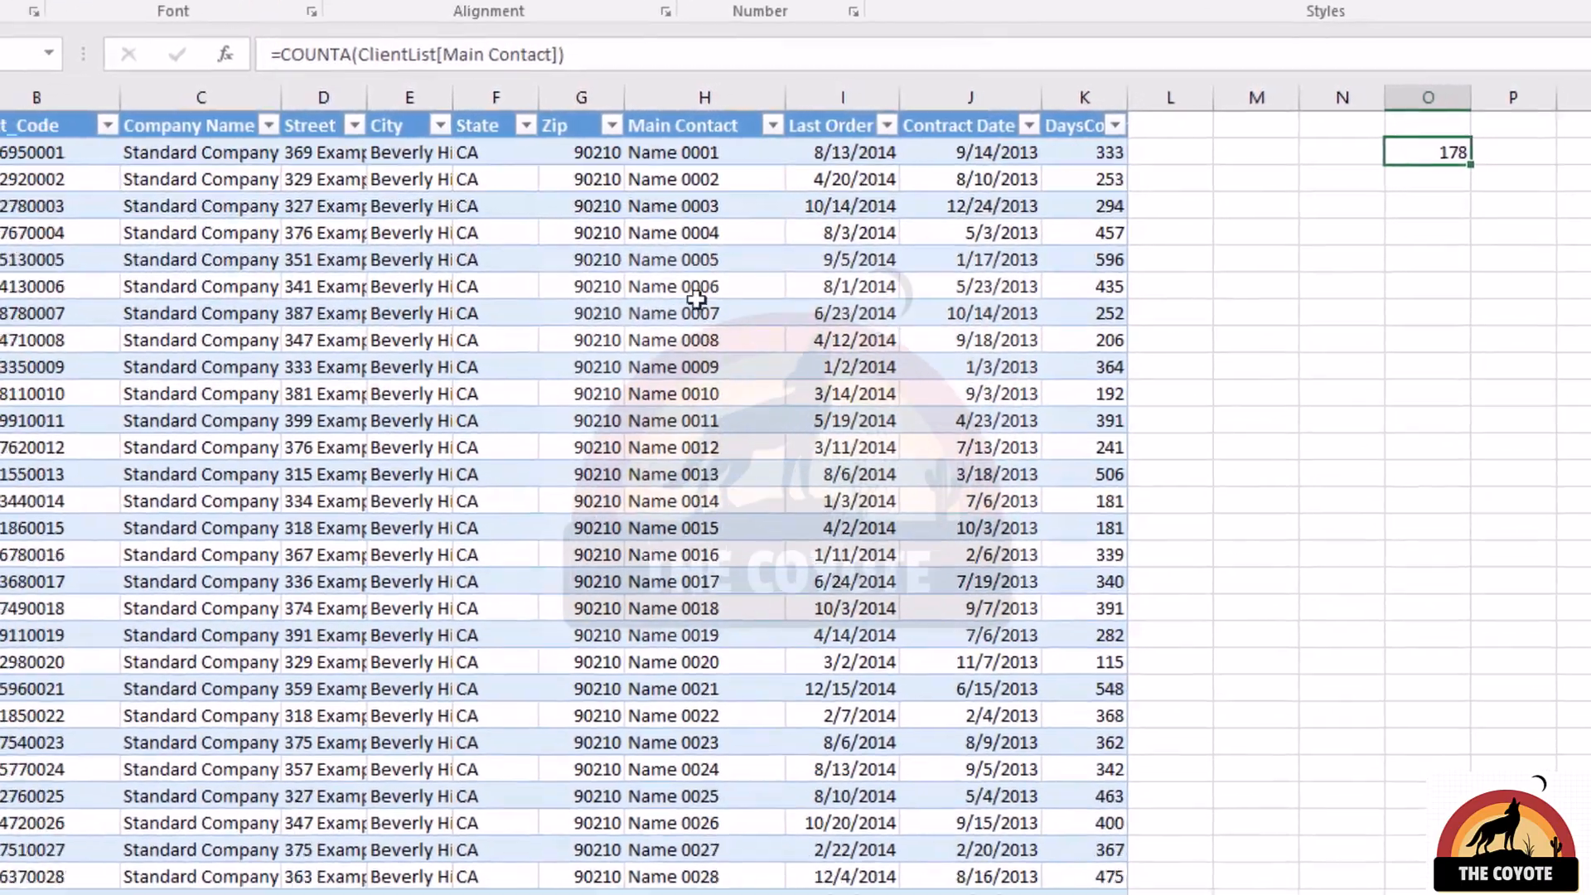
Append four records by entering a, b, c and d in the Main Contact column, cells H180 to H183, and return to the header.
{"action": "left_click", "coordinate": [590, 530]}
{"action": "key", "text": "ctrl+Down"}
{"action": "key", "text": "Down"}
{"action": "type", "text": "a"}
{"action": "key", "text": "Return"}
{"action": "type", "text": "b"}
{"action": "key", "text": "Return"}
{"action": "type", "text": "c"}
{"action": "key", "text": "Return"}
{"action": "type", "text": "d"}
{"action": "key", "text": "Return"}
{"action": "key", "text": "Up"}
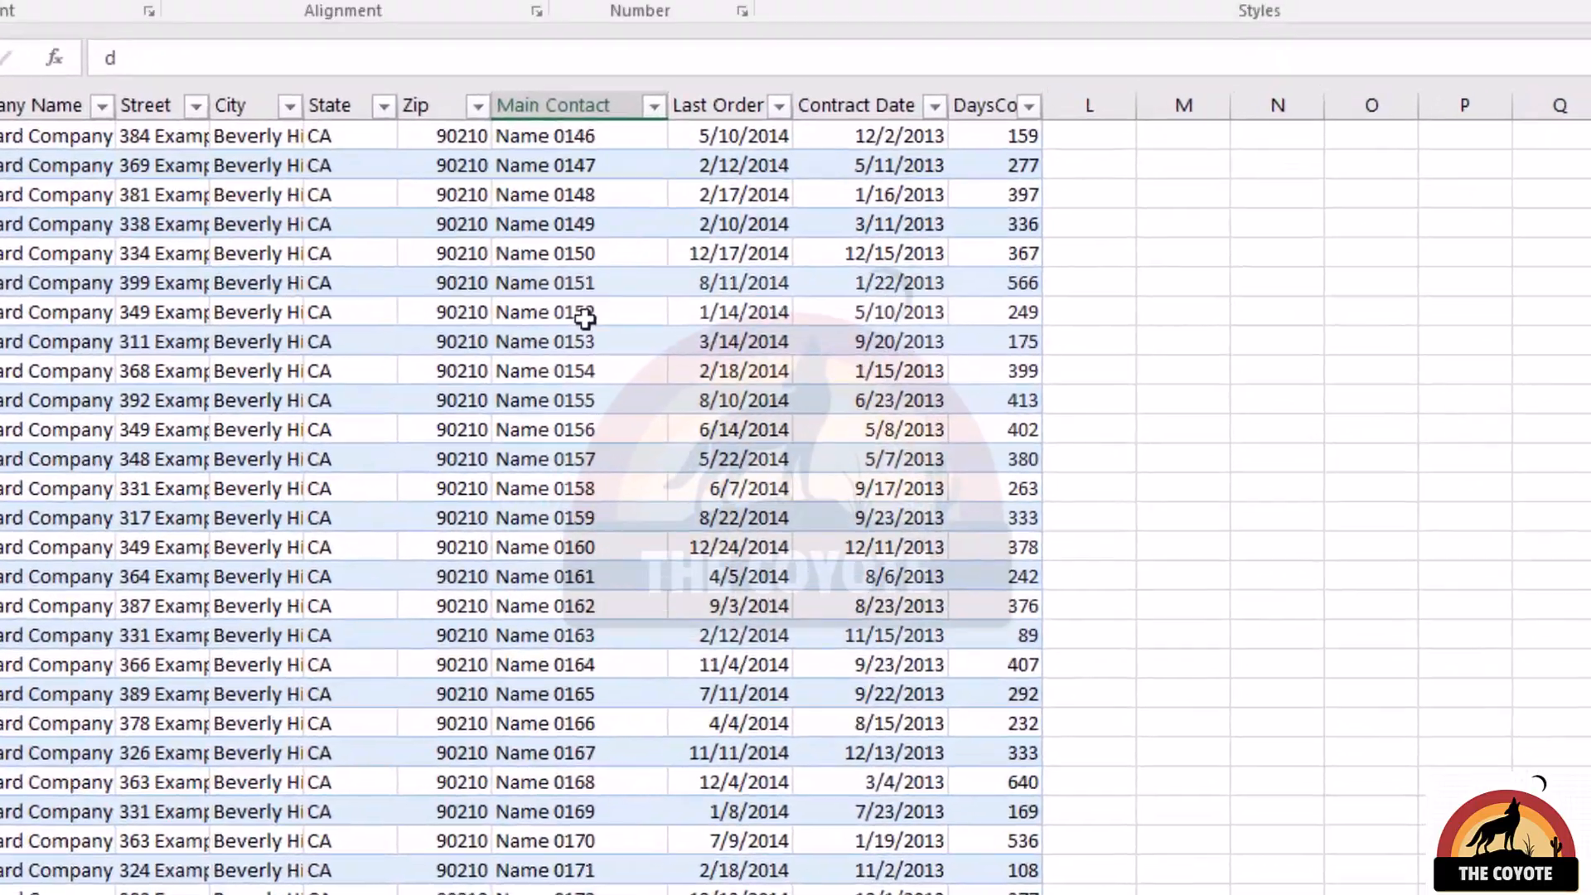
{"action": "key", "text": "ctrl+Up"}
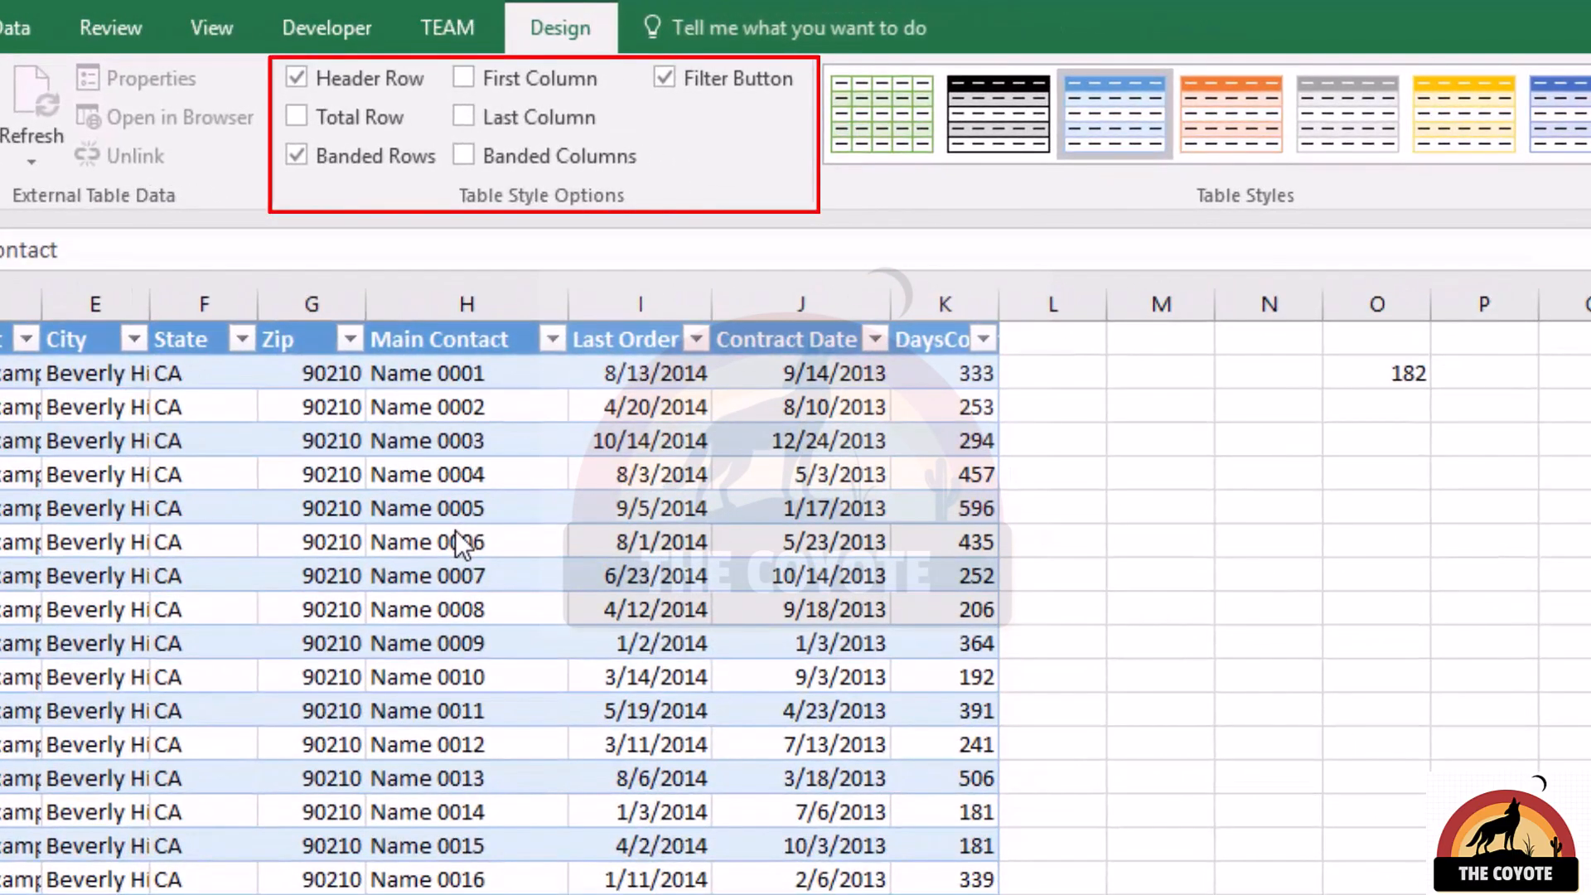
Try out the table style options by switching Banded Rows and Filter Button off and back on.
{"action": "left_click", "coordinate": [295, 157]}
{"action": "left_click", "coordinate": [295, 157]}
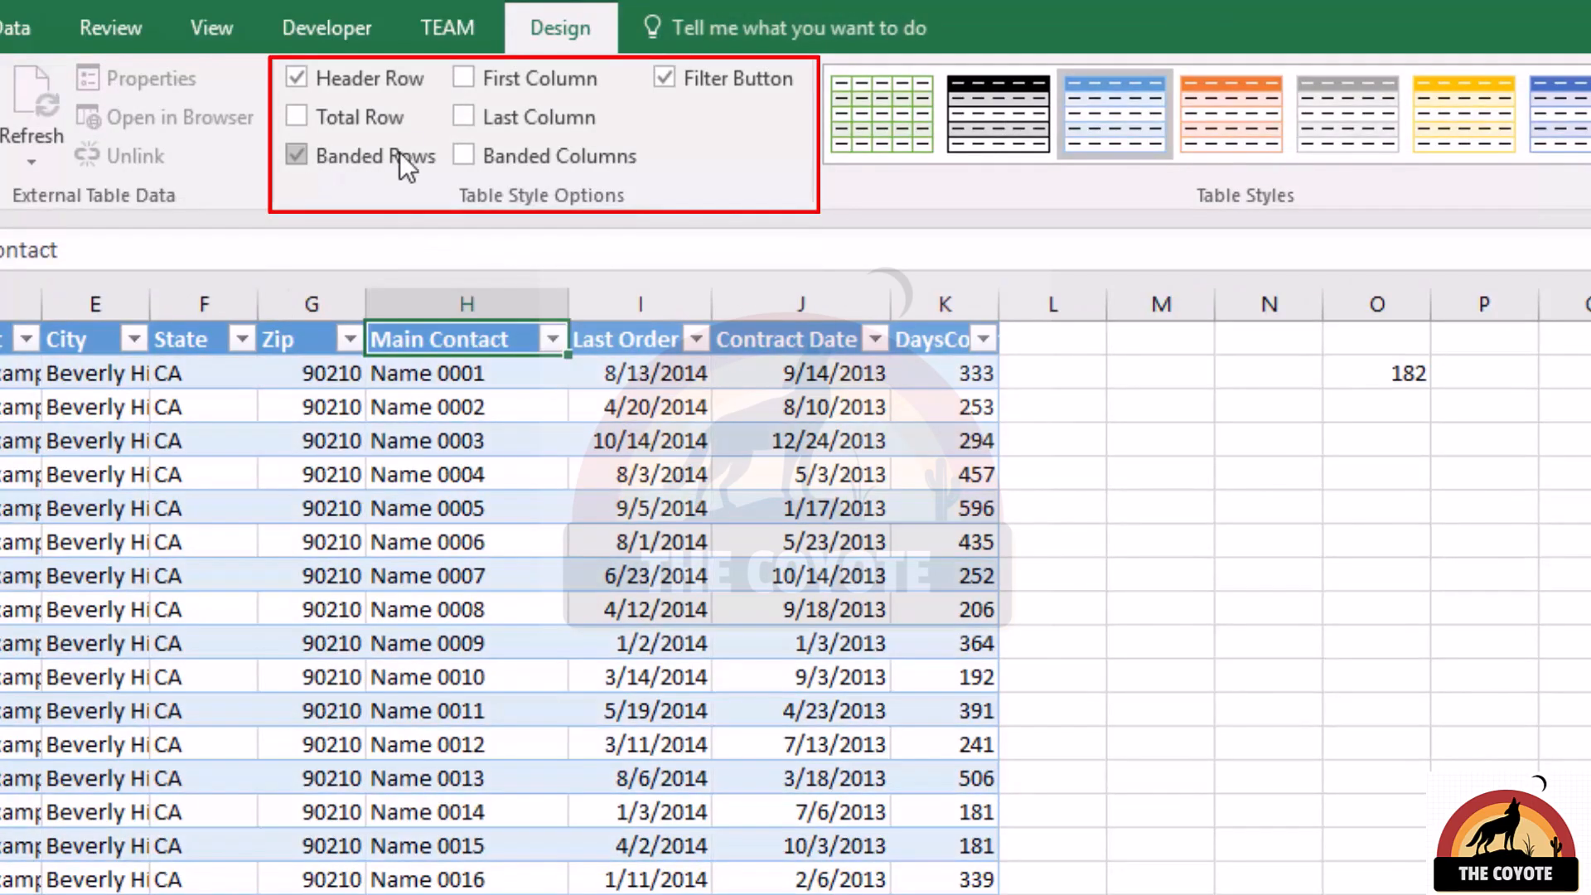
{"action": "left_click", "coordinate": [469, 121]}
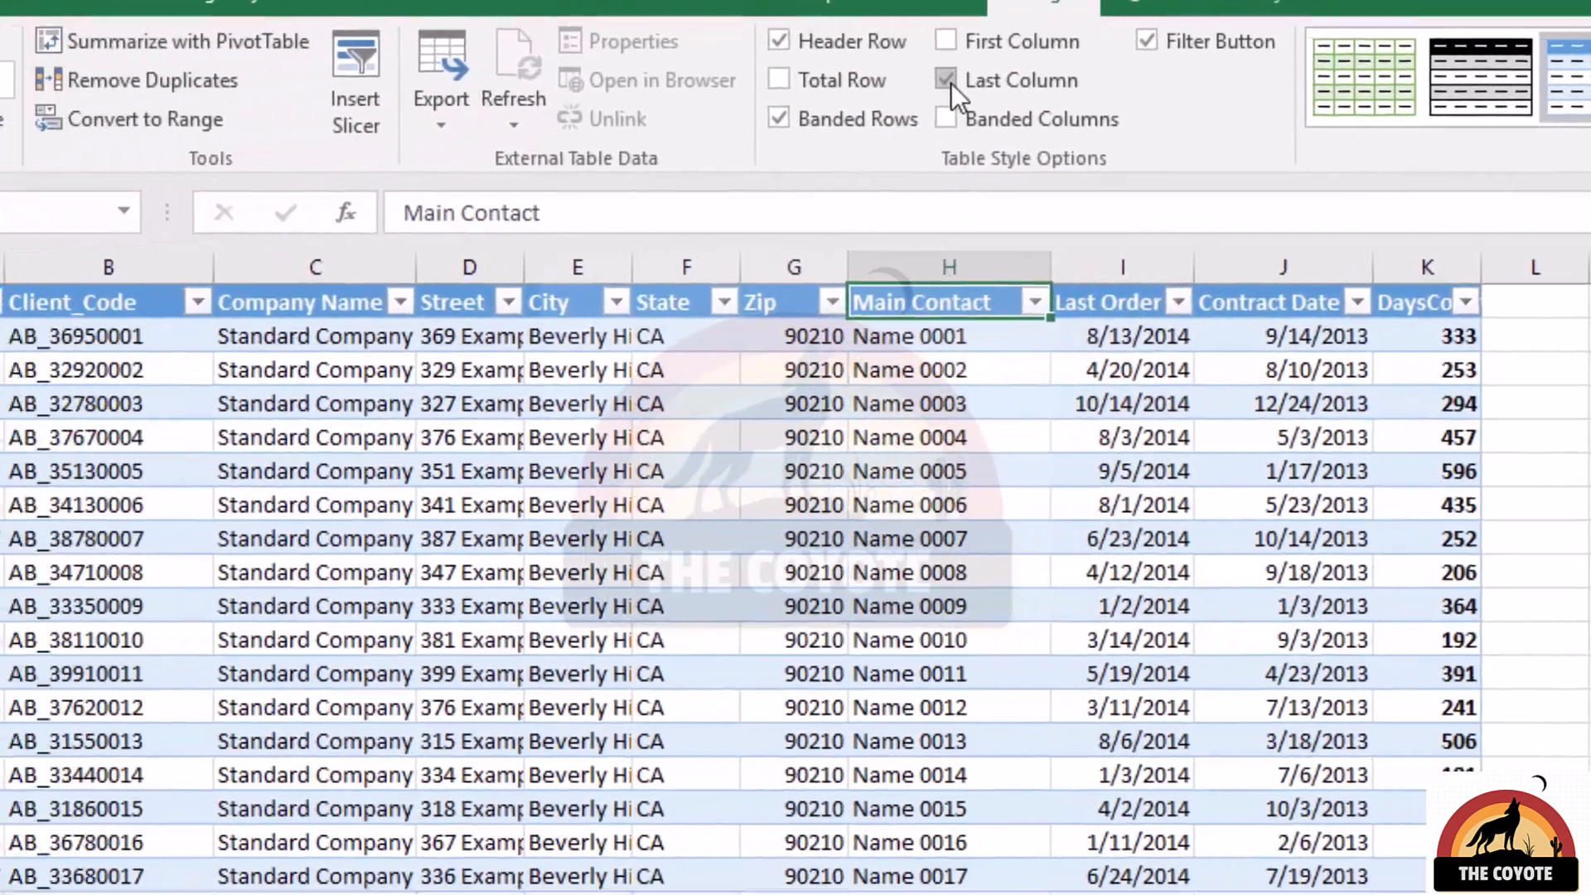
{"action": "left_click", "coordinate": [638, 58]}
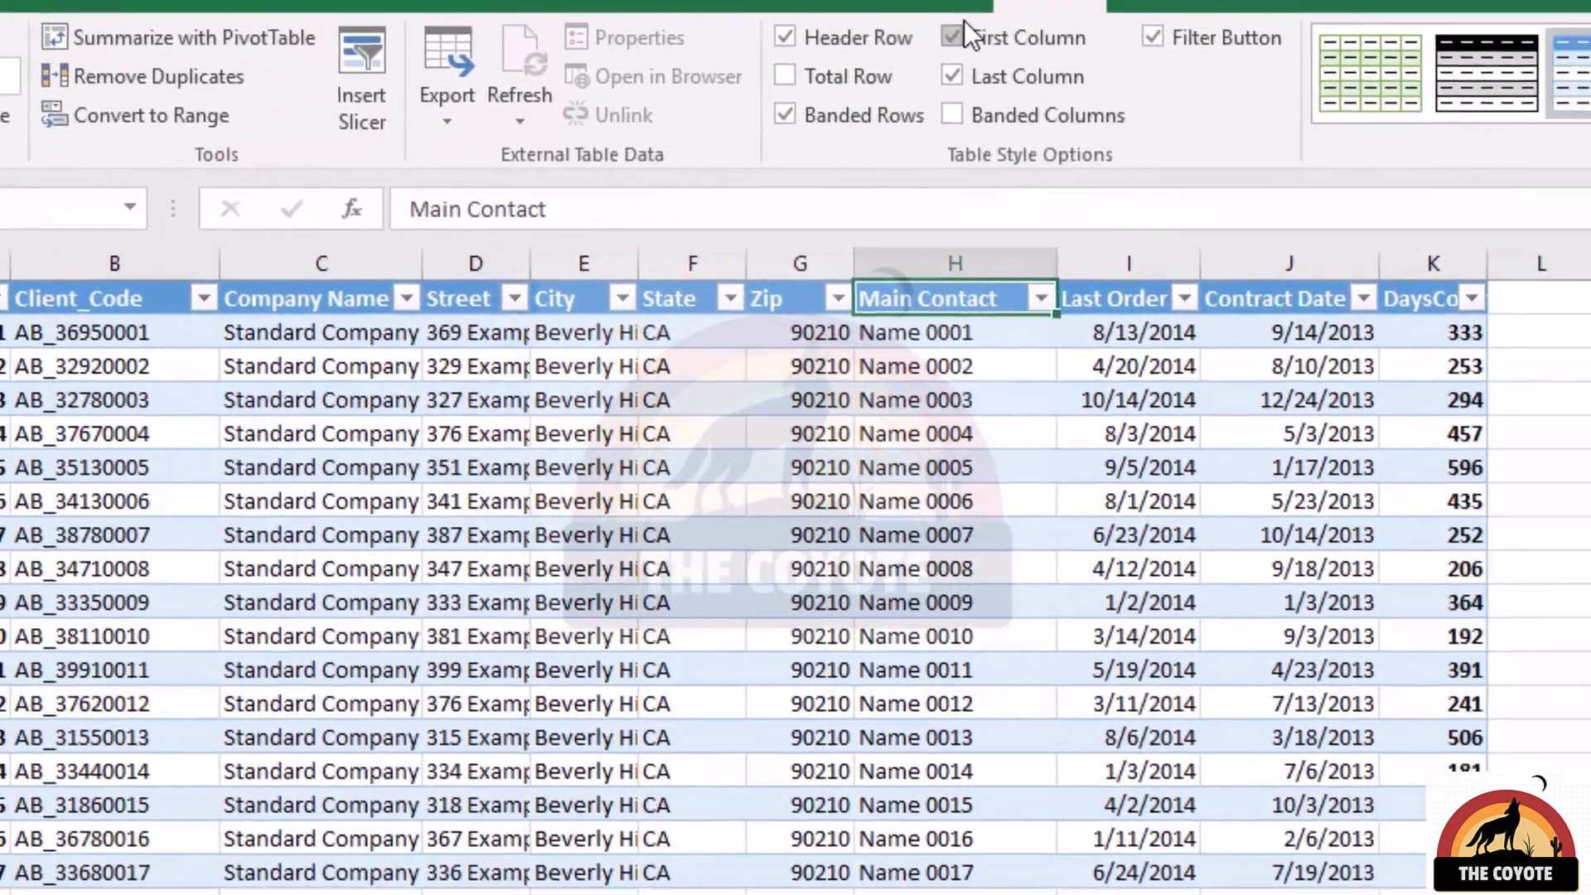
{"action": "left_click", "coordinate": [1105, 15]}
{"action": "left_click", "coordinate": [1103, 70]}
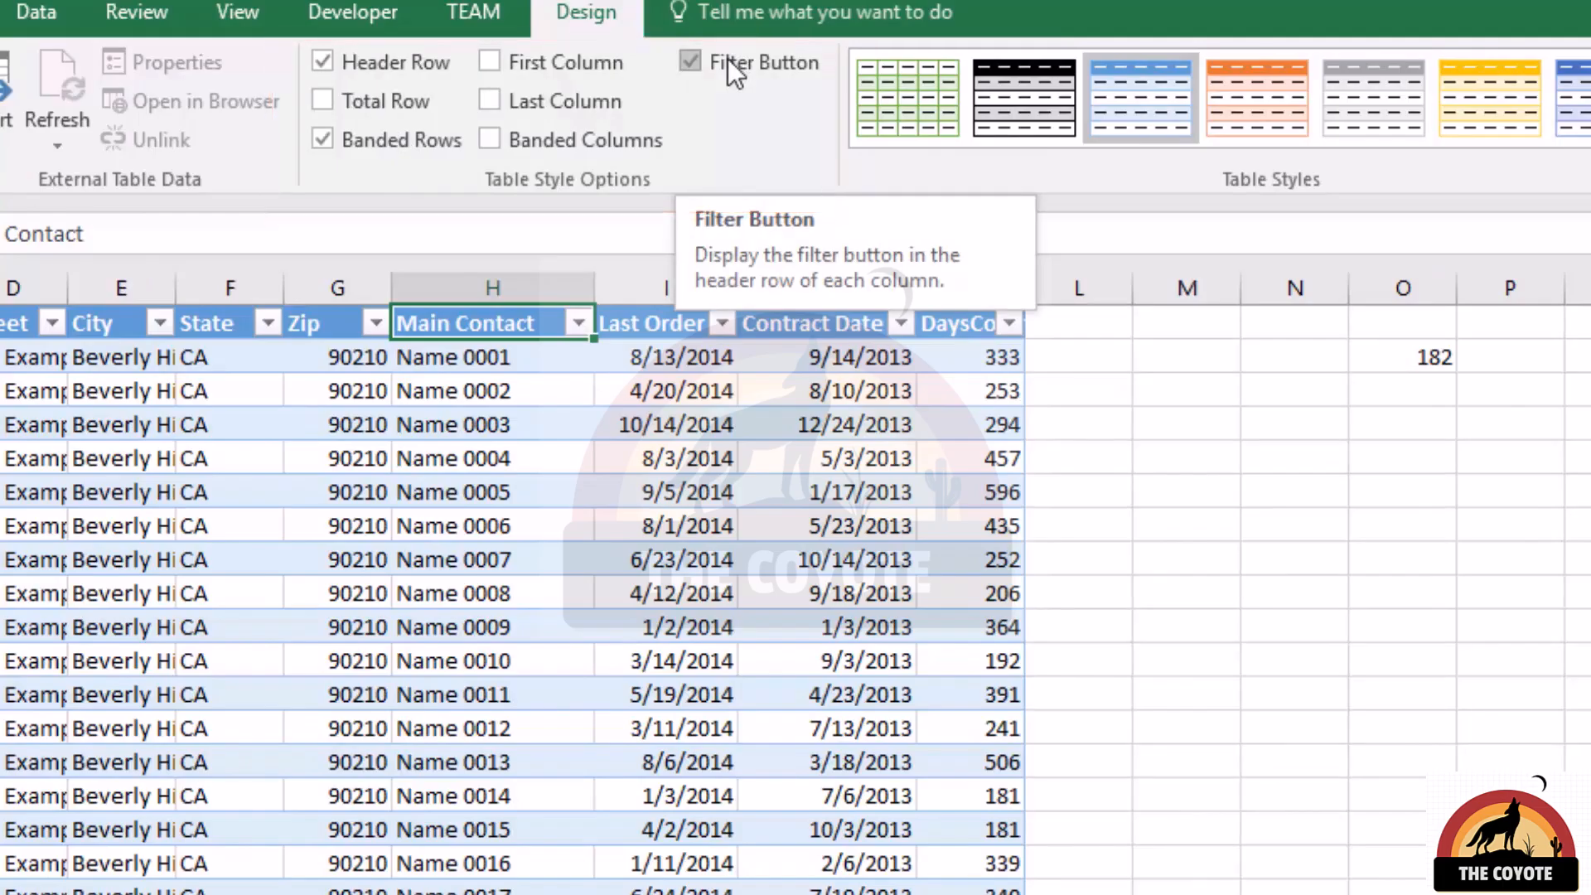
{"action": "left_click", "coordinate": [692, 62]}
{"action": "left_click", "coordinate": [692, 62]}
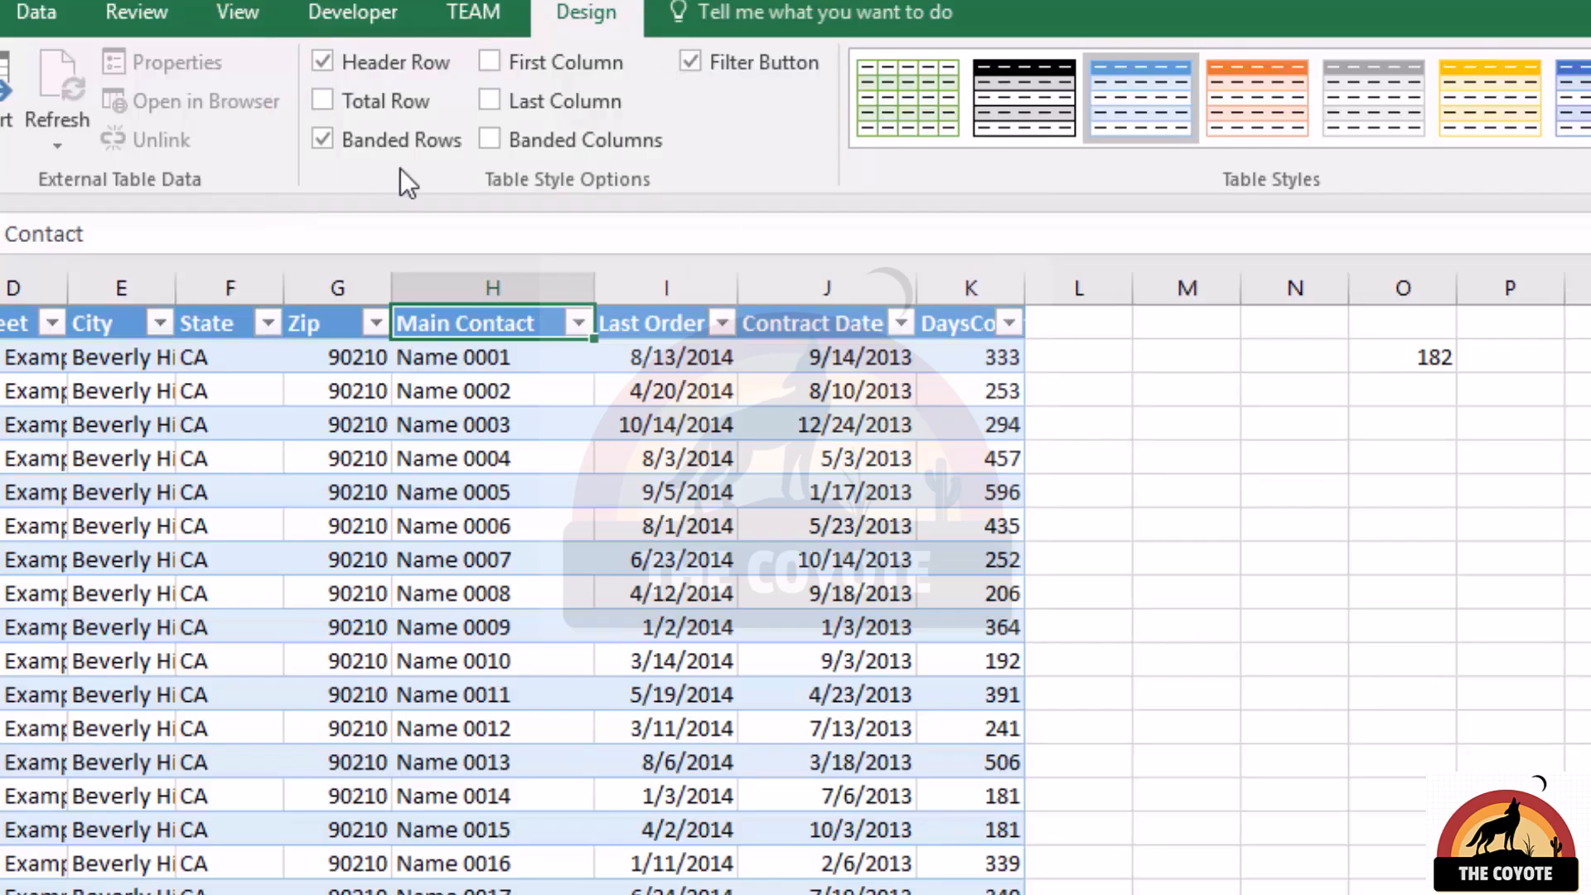
Hide the table's header row, browse the records without headings, and inspect the formula in O2.
{"action": "left_click", "coordinate": [353, 72]}
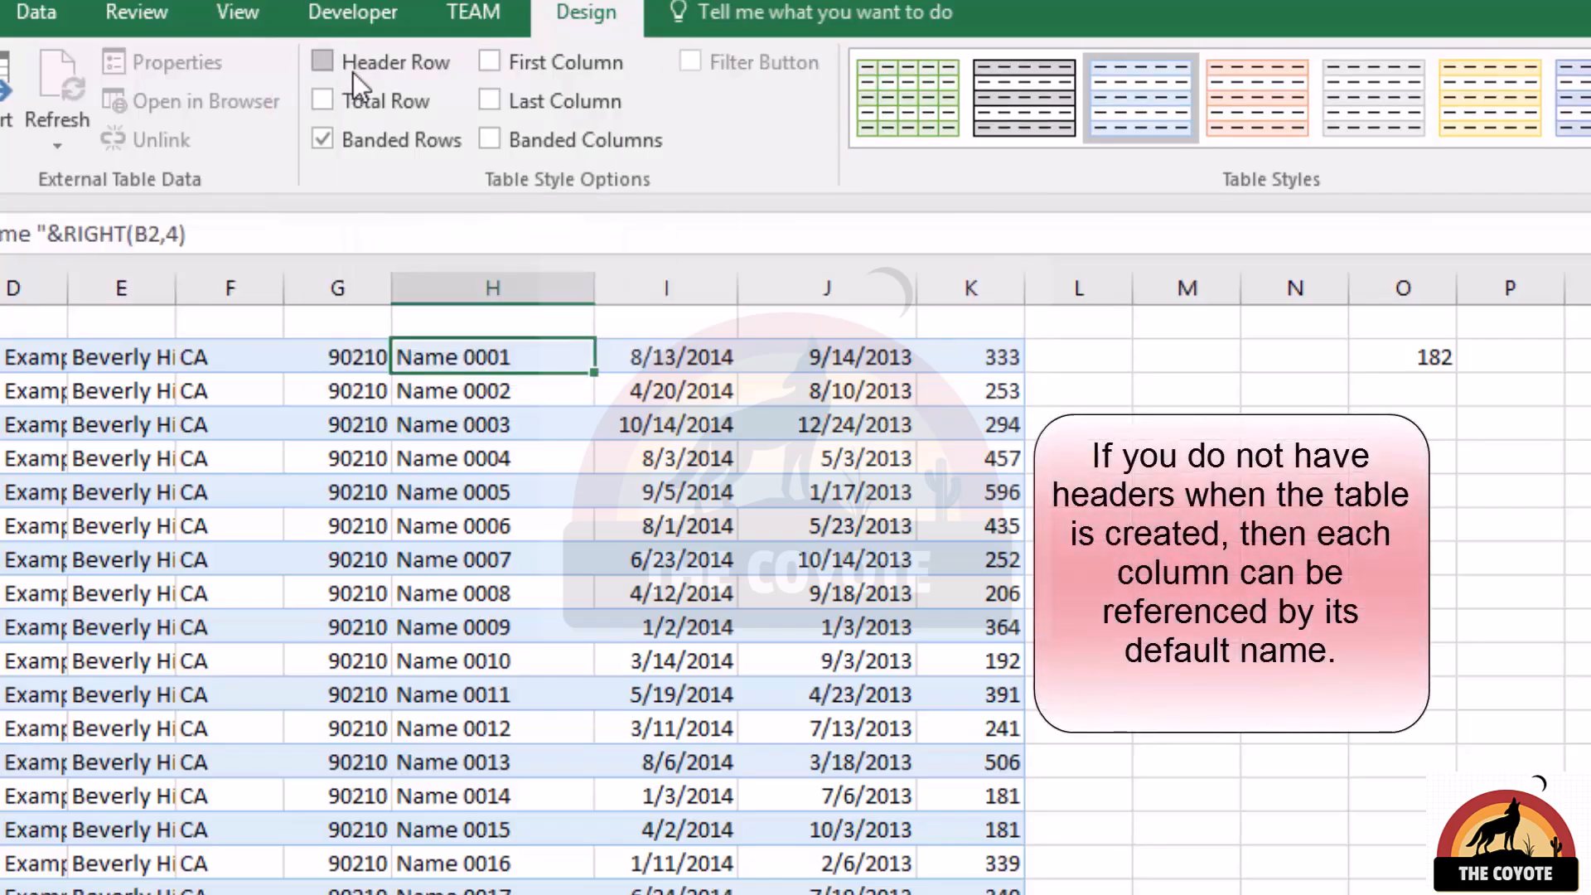
{"action": "left_click", "coordinate": [492, 894]}
{"action": "scroll", "coordinate": [492, 894], "scroll_direction": "down", "scroll_amount": 7}
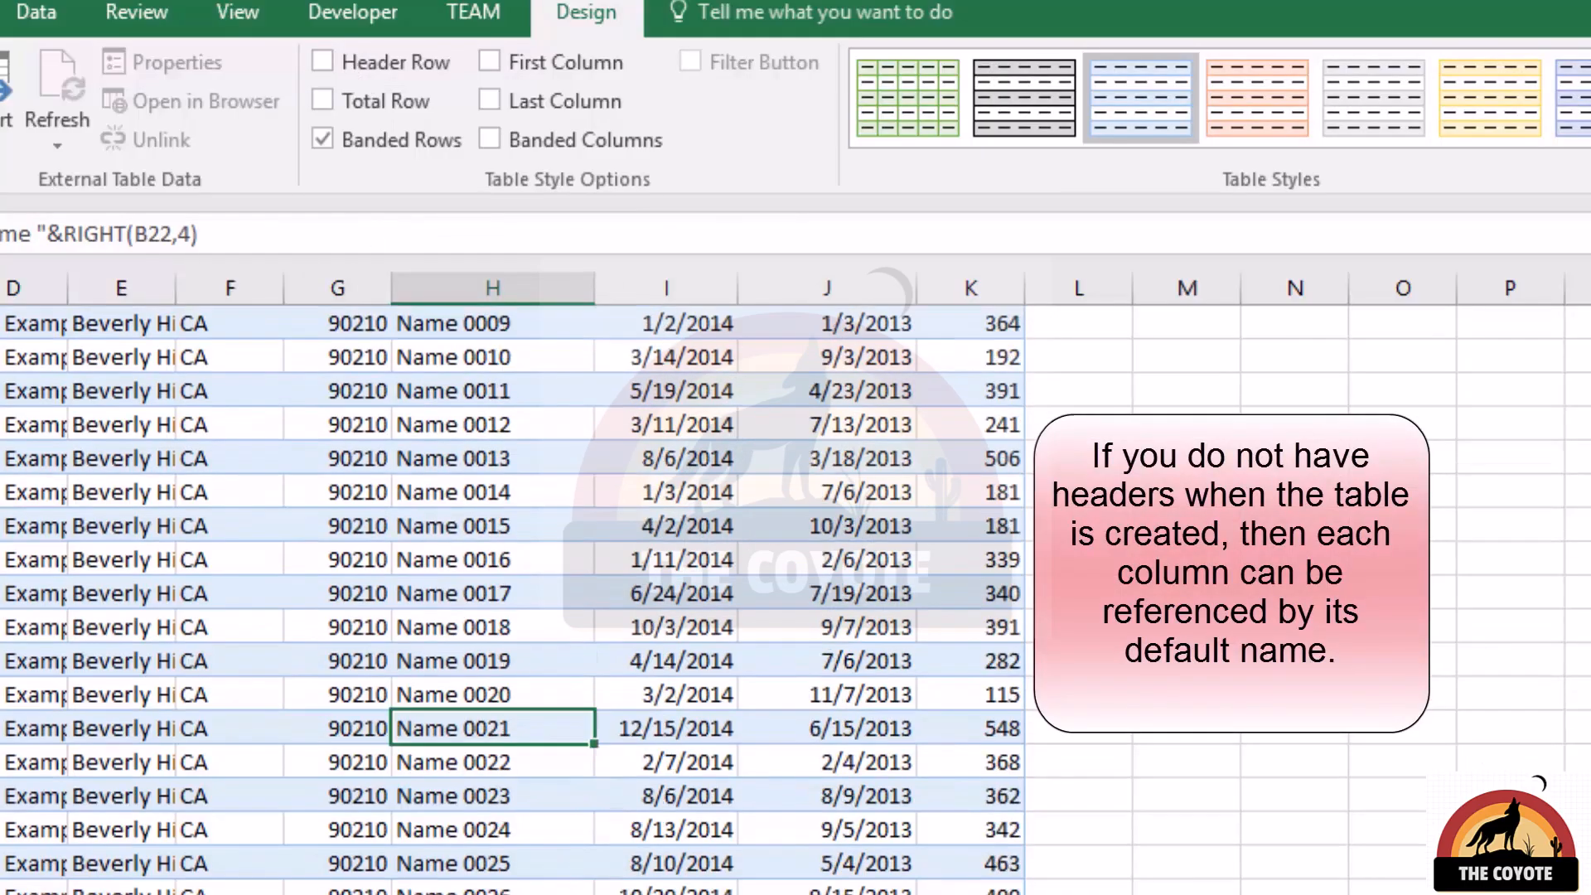
{"action": "scroll", "coordinate": [497, 597], "scroll_direction": "down", "scroll_amount": 5}
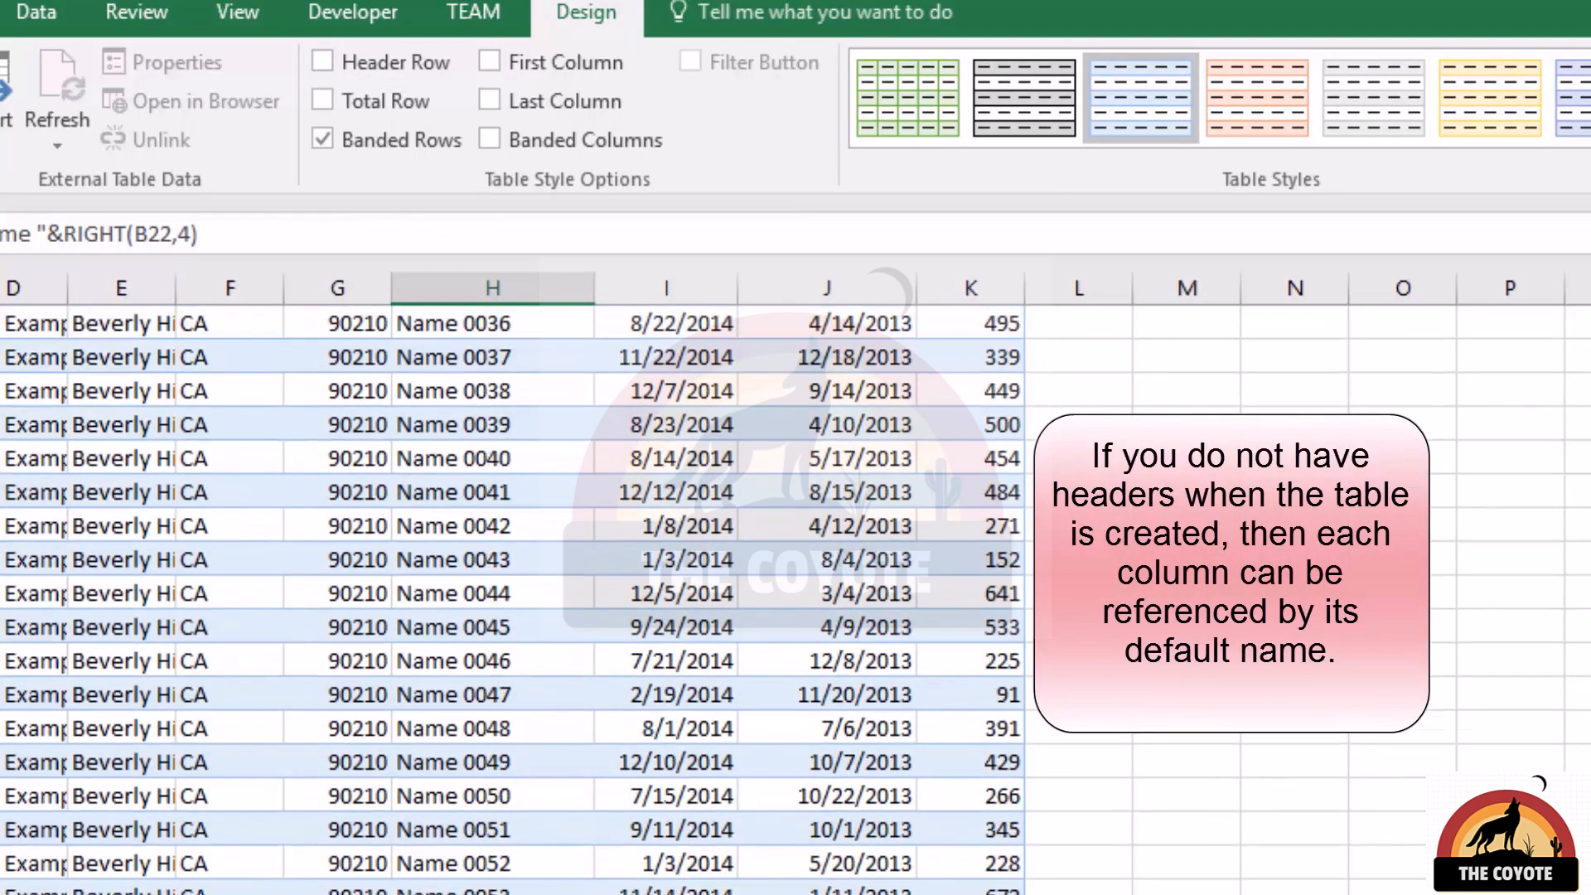
{"action": "scroll", "coordinate": [514, 596], "scroll_direction": "up", "scroll_amount": 2}
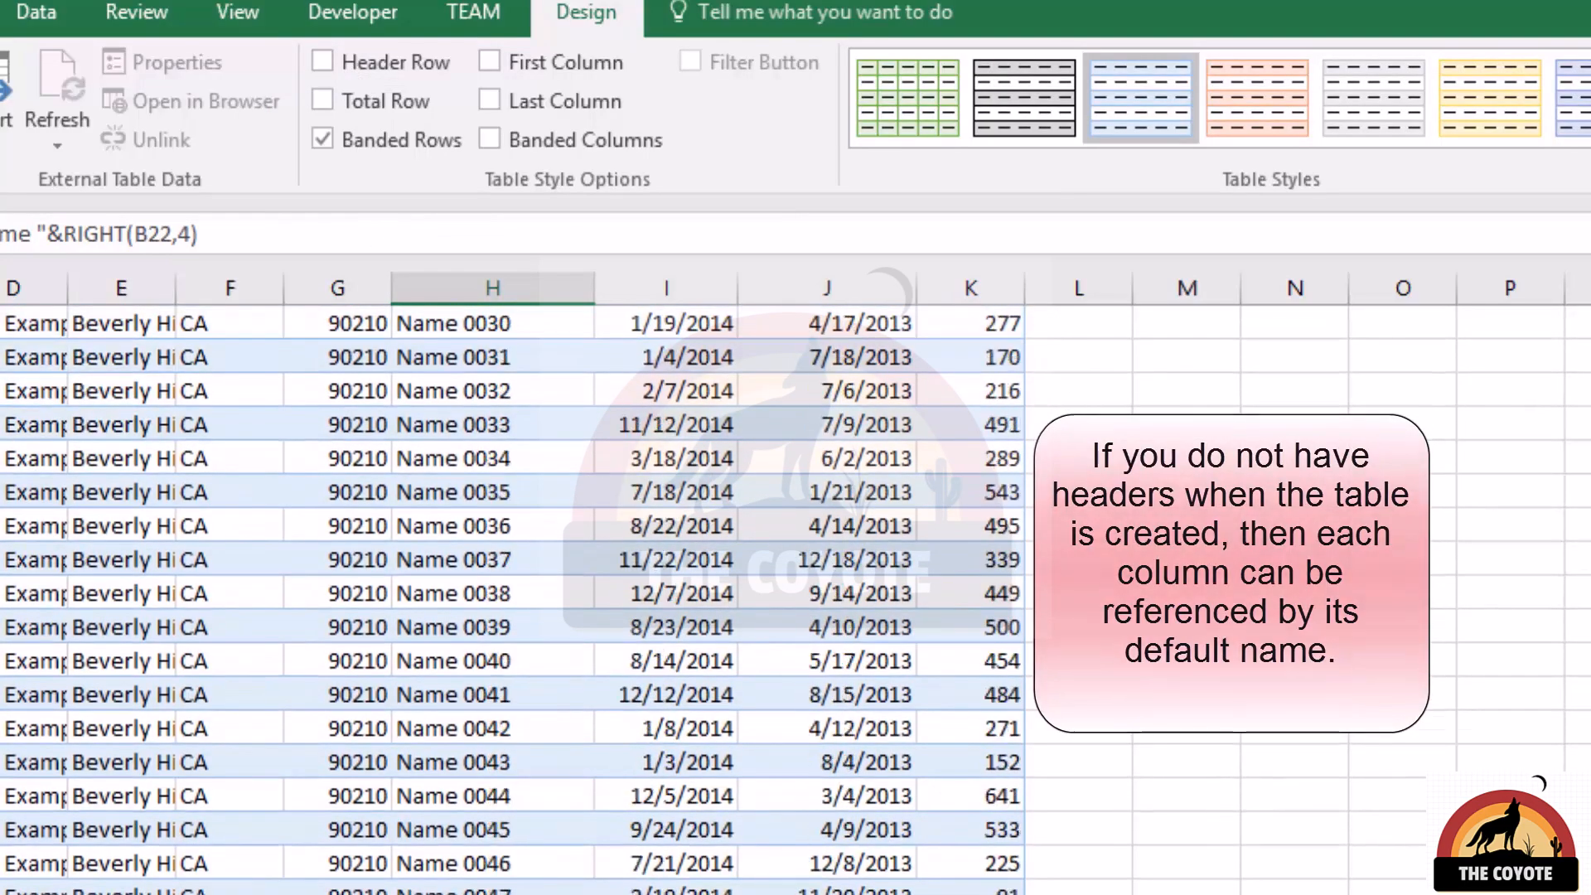
{"action": "left_click", "coordinate": [1431, 358]}
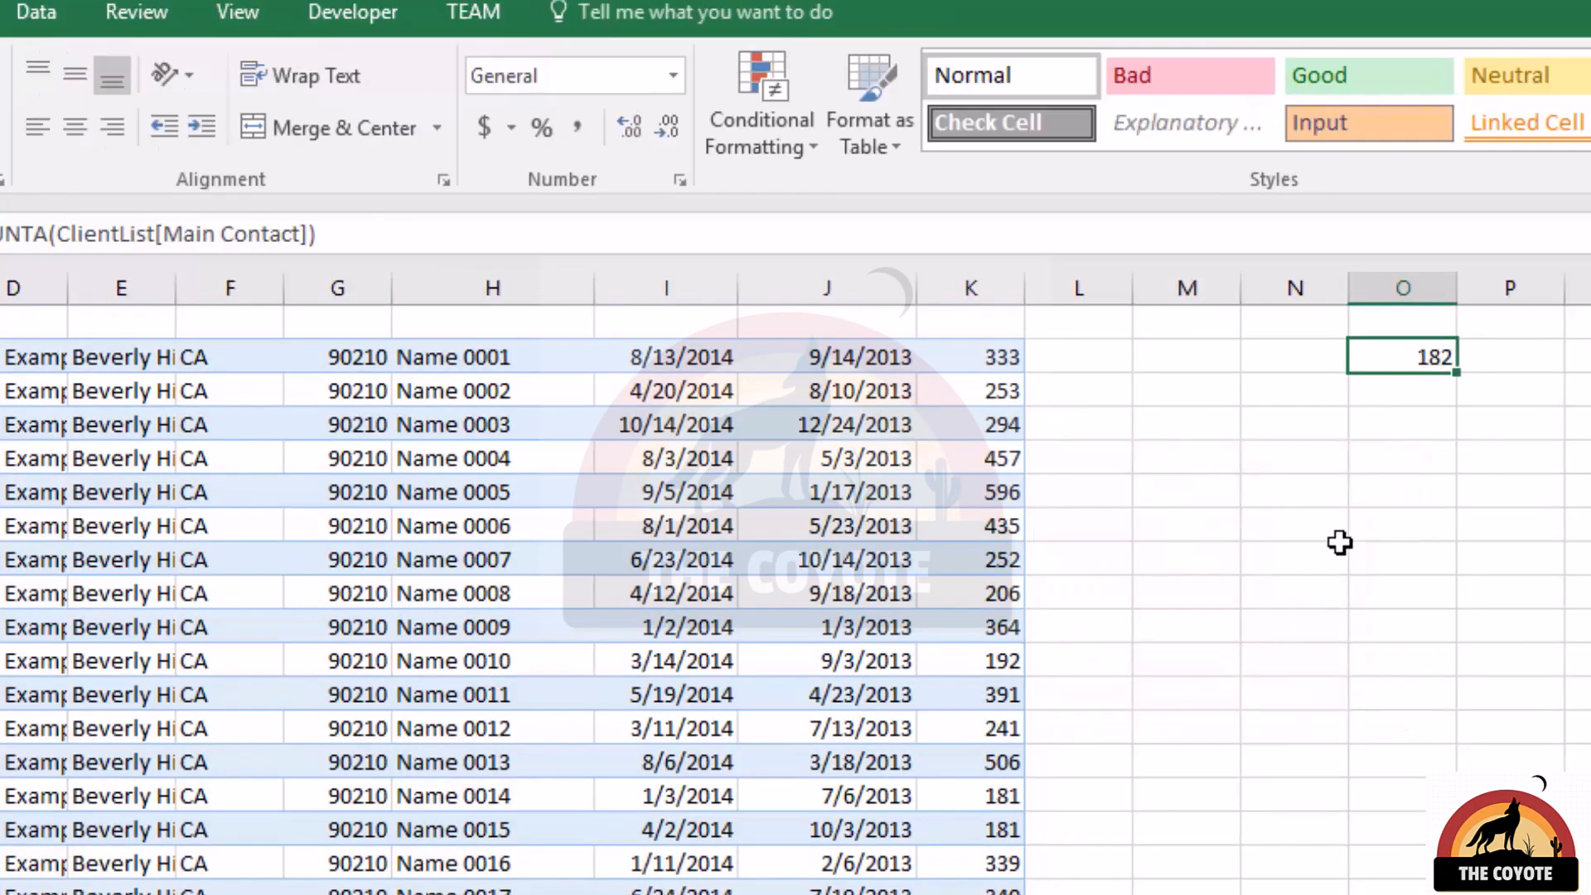
Turn the table's header row back on and recheck the formula in O2.
{"action": "left_click", "coordinate": [447, 694]}
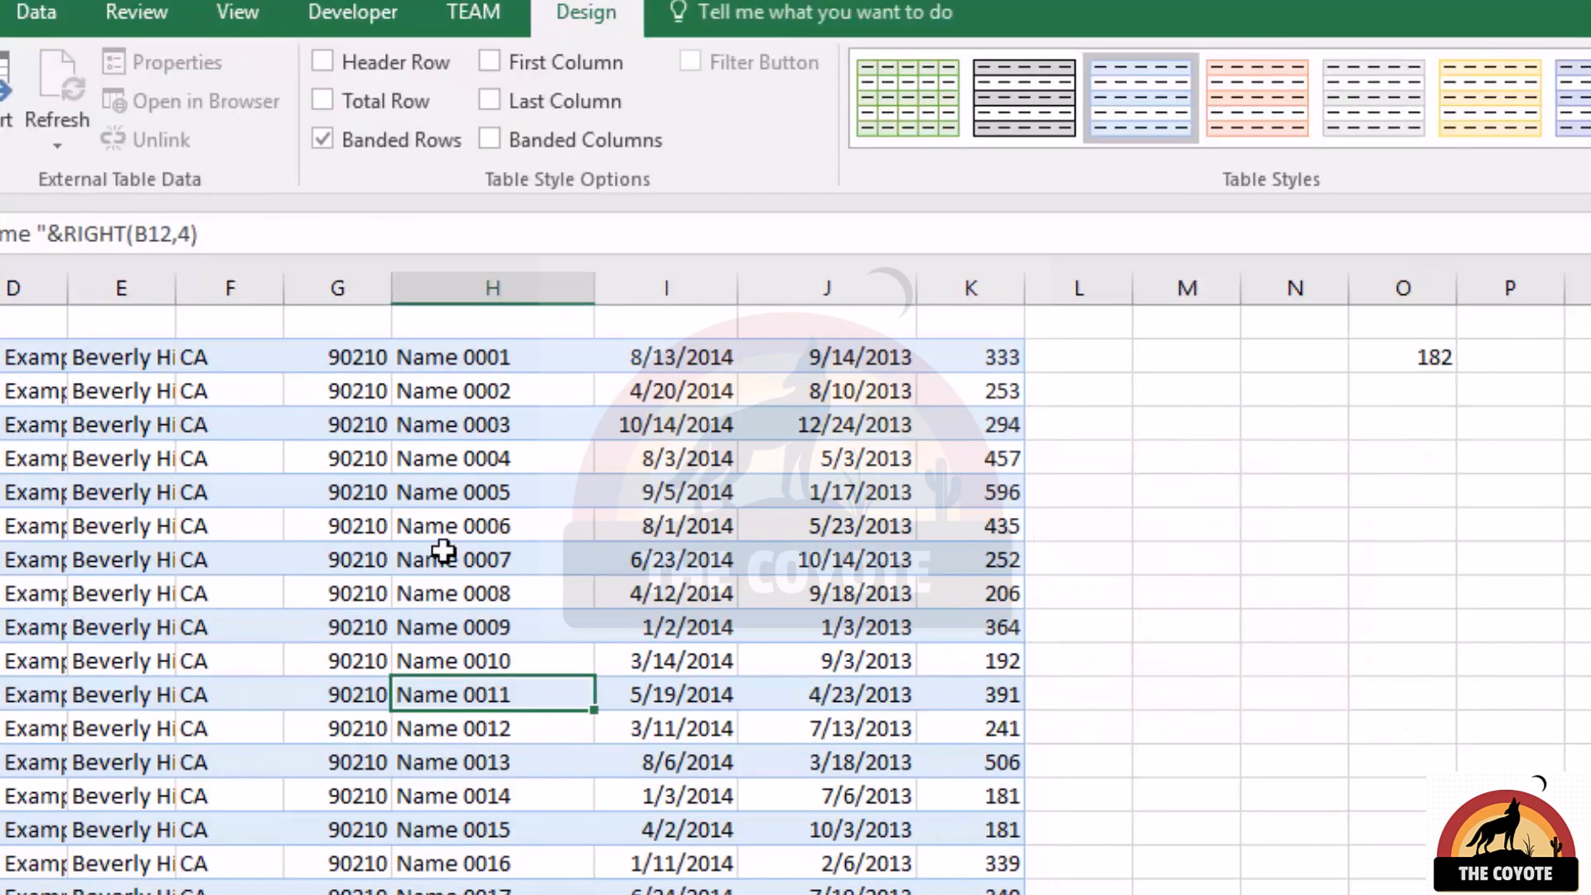
{"action": "left_click", "coordinate": [328, 60]}
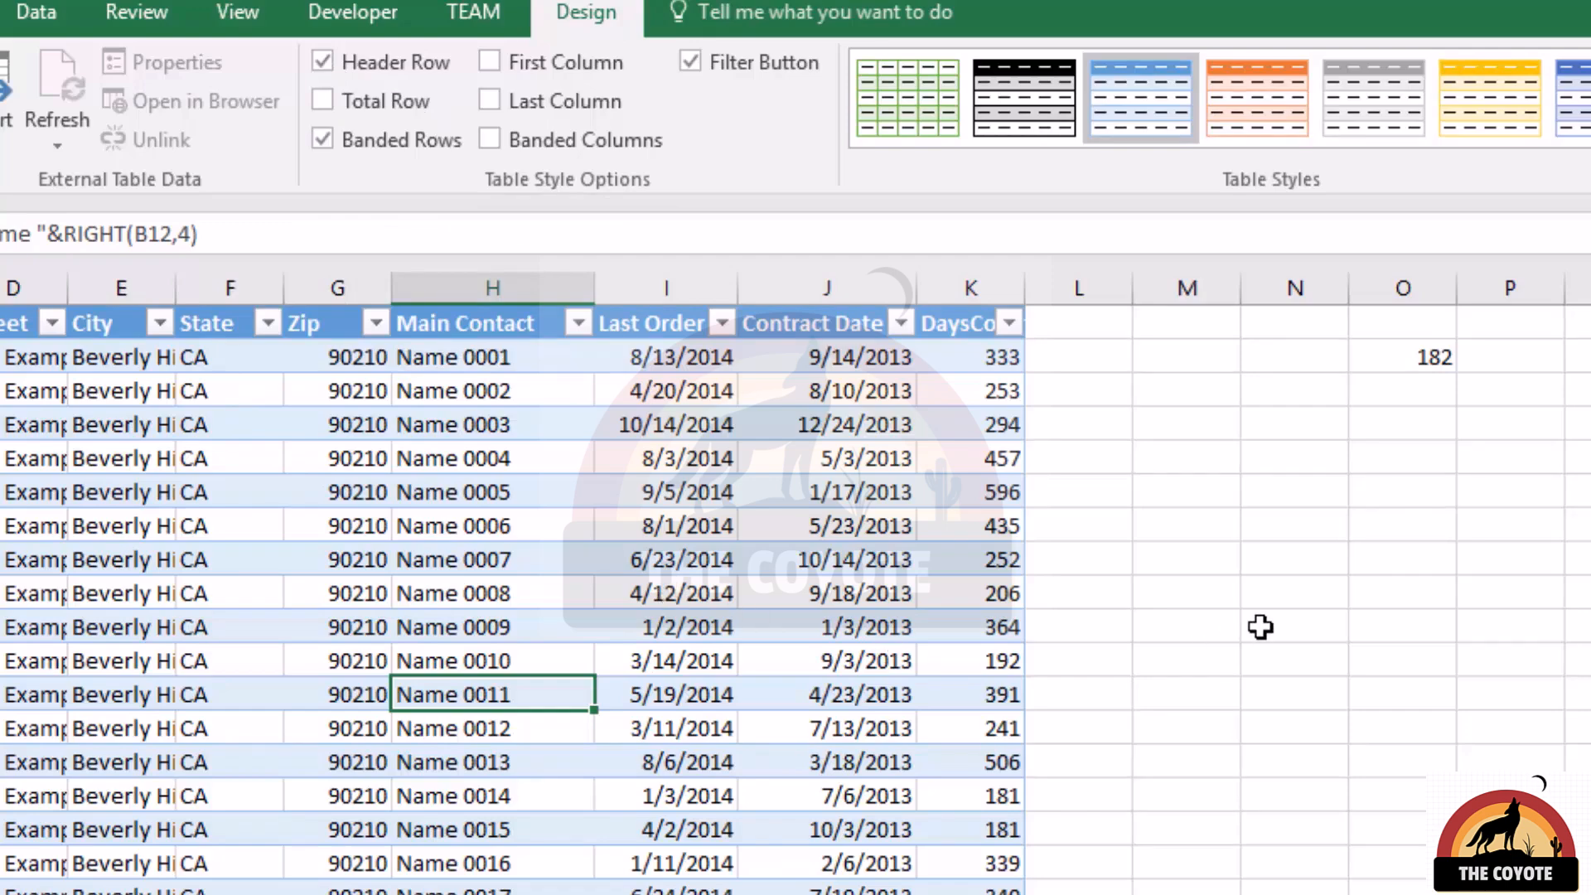
{"action": "left_click", "coordinate": [1411, 357]}
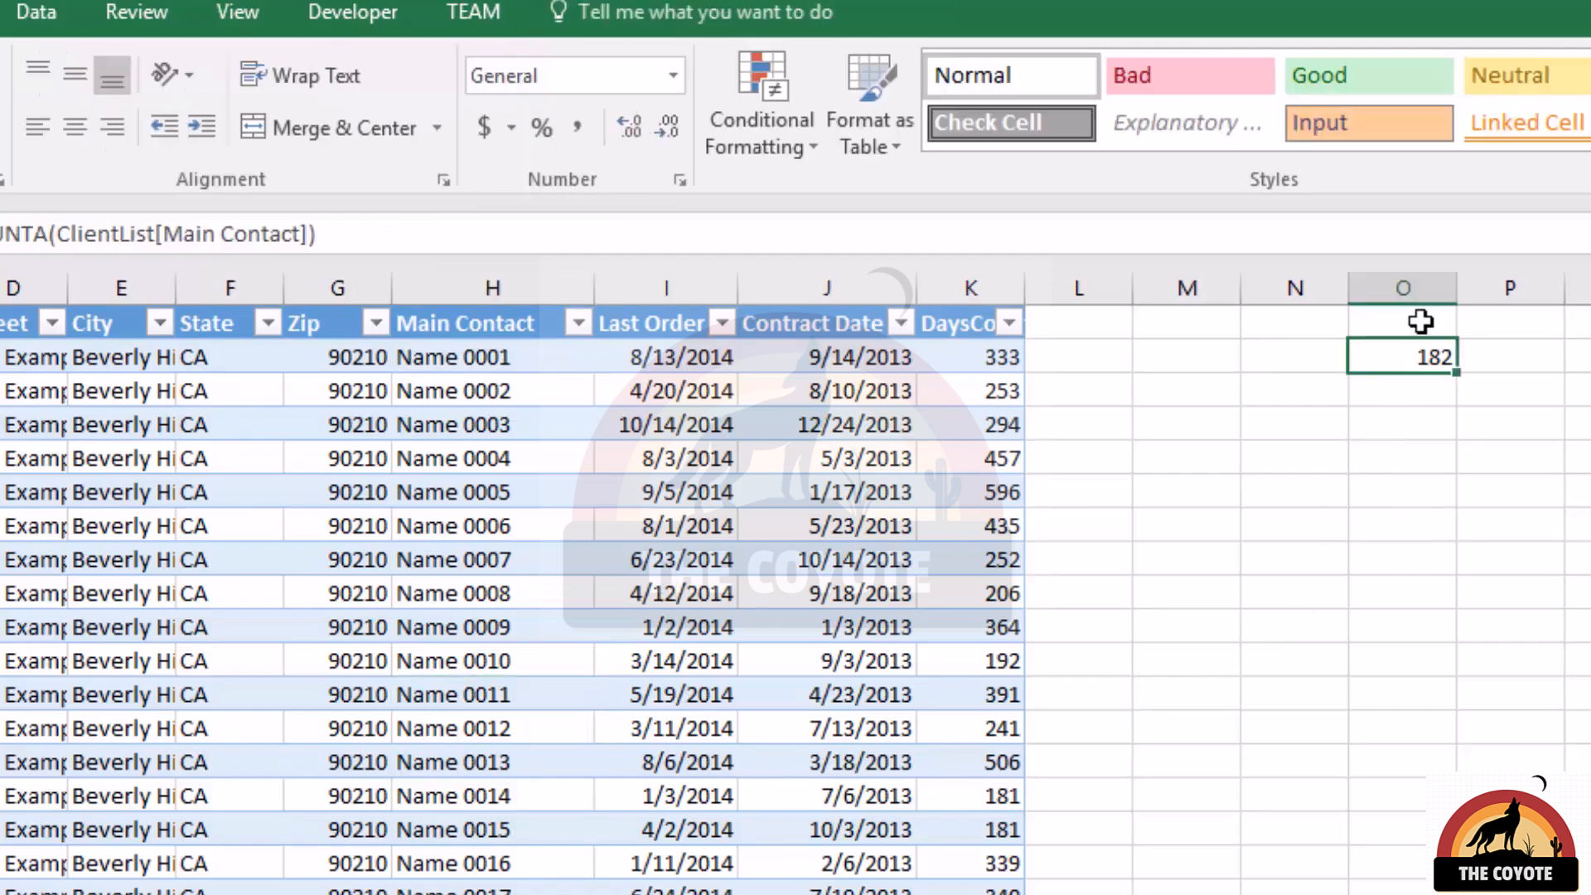
Reference the contact column's header in O1 with =ClientList[[#Headers],[Main Contact]].
{"action": "left_click", "coordinate": [1421, 321]}
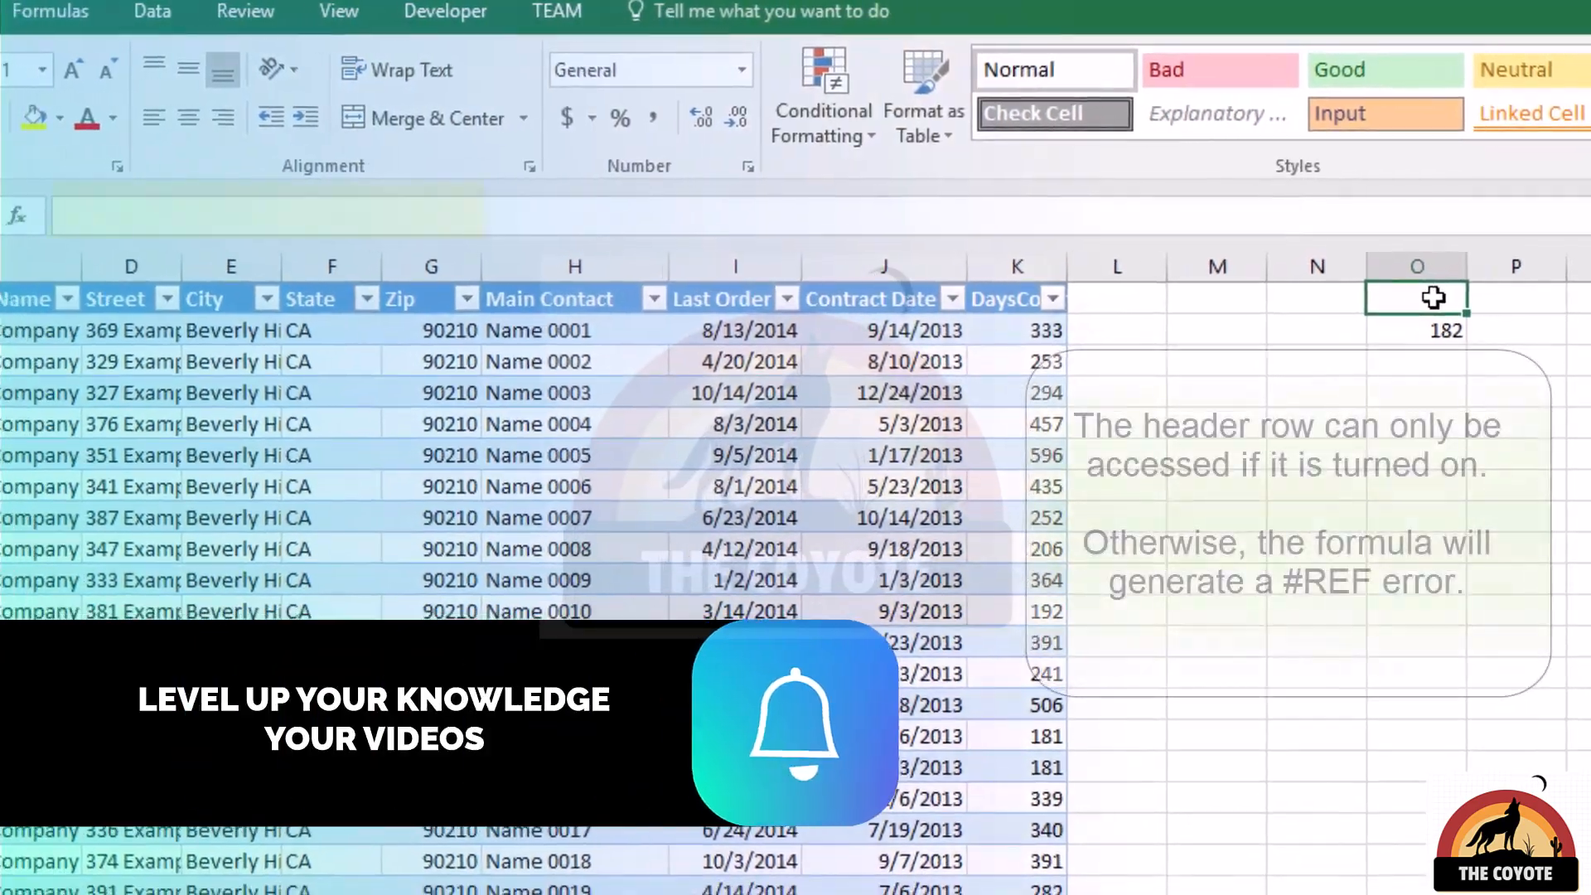
{"action": "type", "text": "="}
{"action": "left_click", "coordinate": [597, 299]}
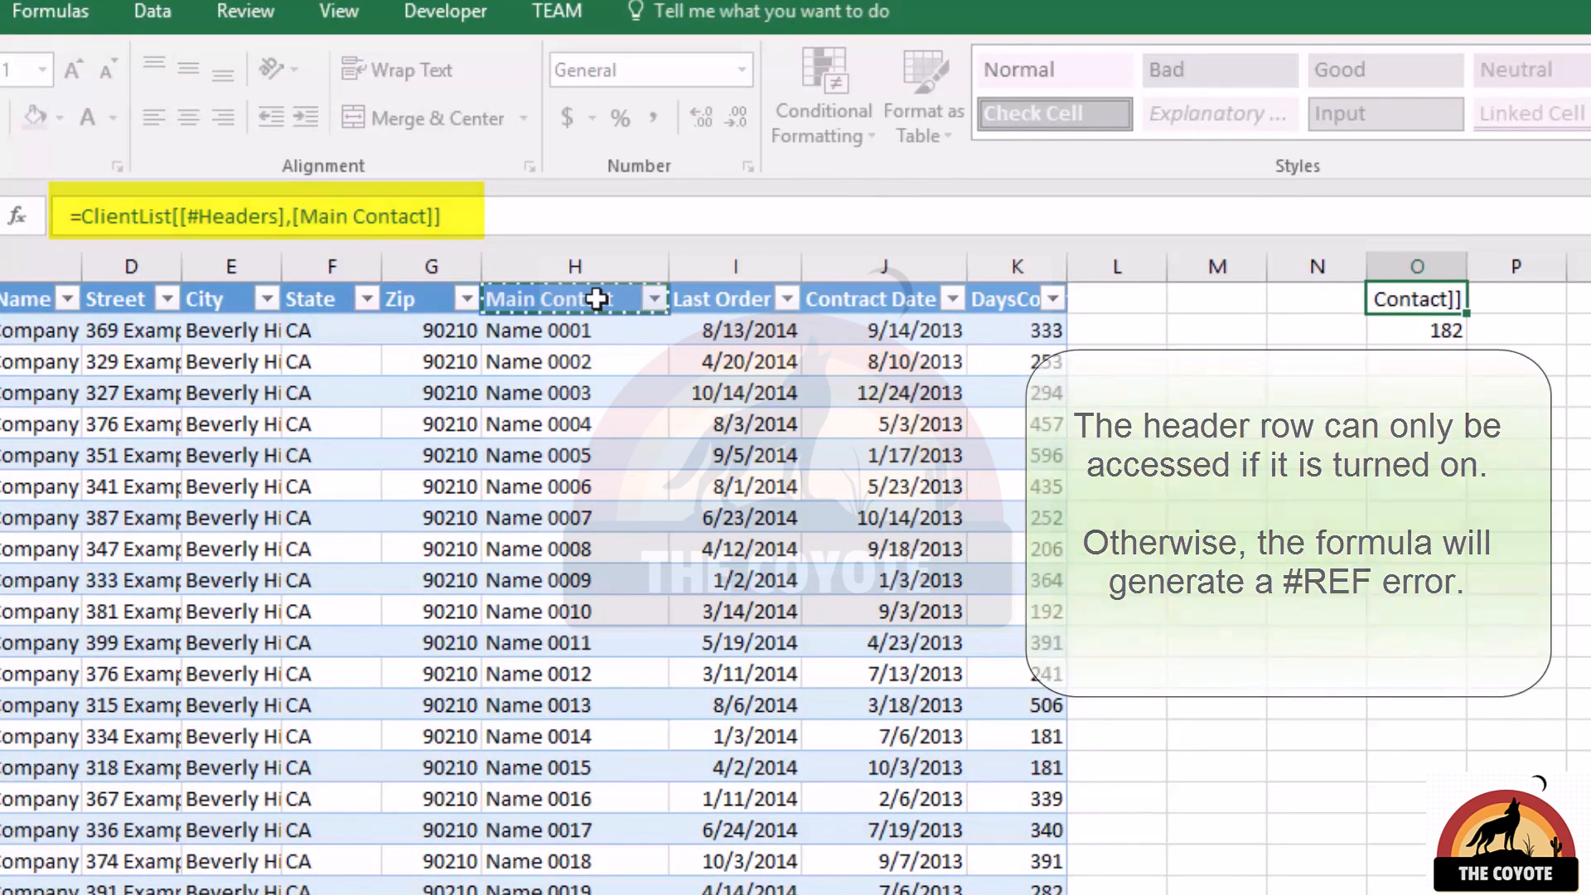
{"action": "key", "text": "Return"}
Rename the Main Contact header in H1 to Primary Contact and check the header reference in O1.
{"action": "left_click", "coordinate": [597, 299]}
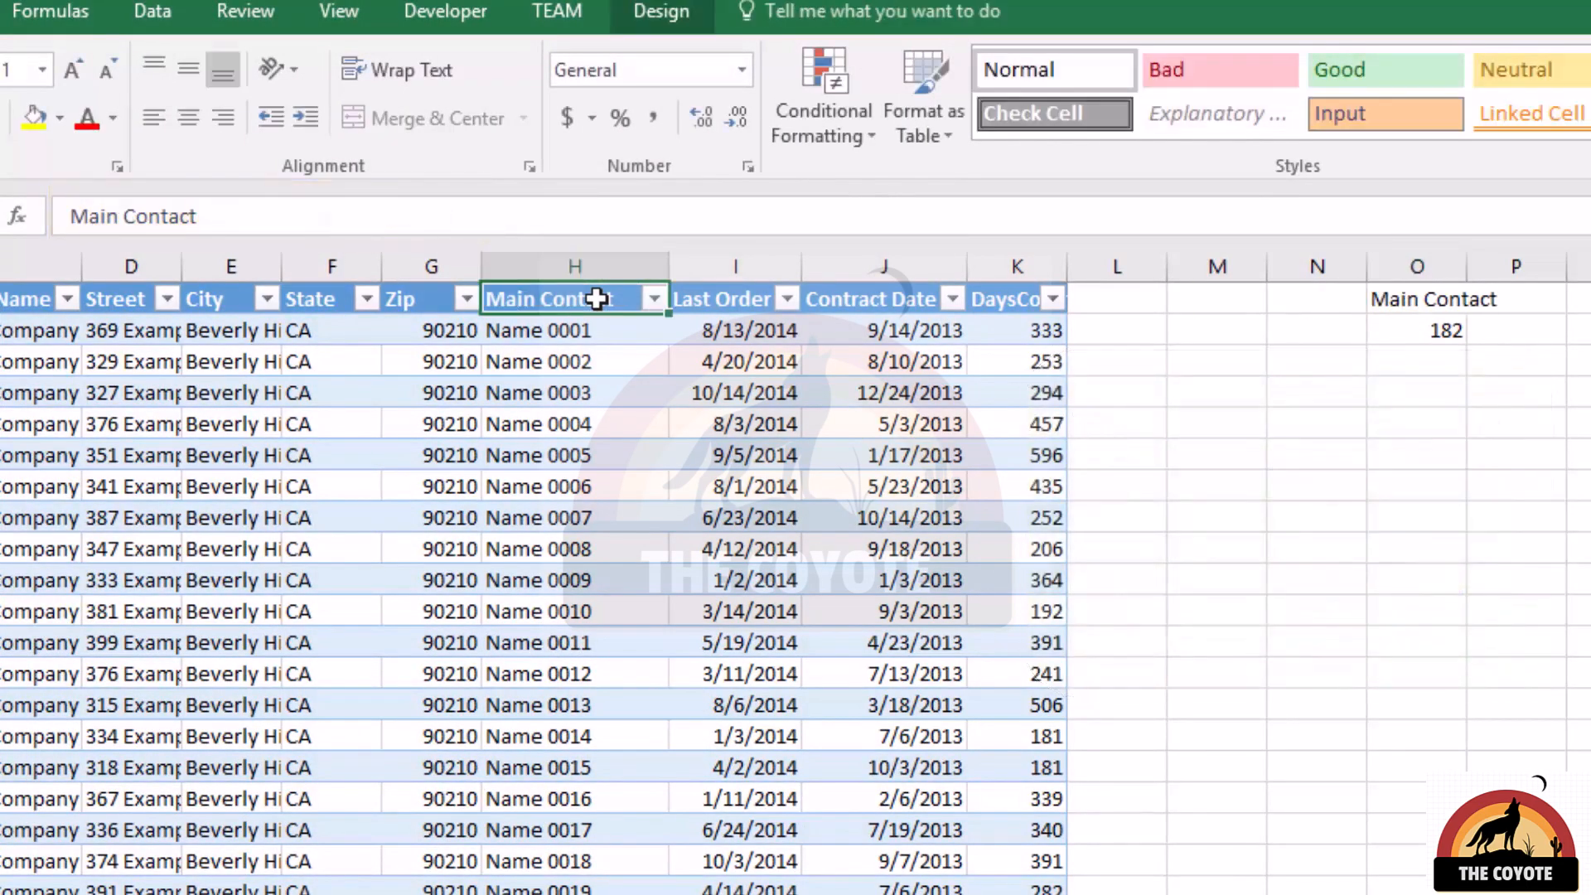
{"action": "type", "text": "Primary Contact"}
{"action": "left_click", "coordinate": [1413, 300]}
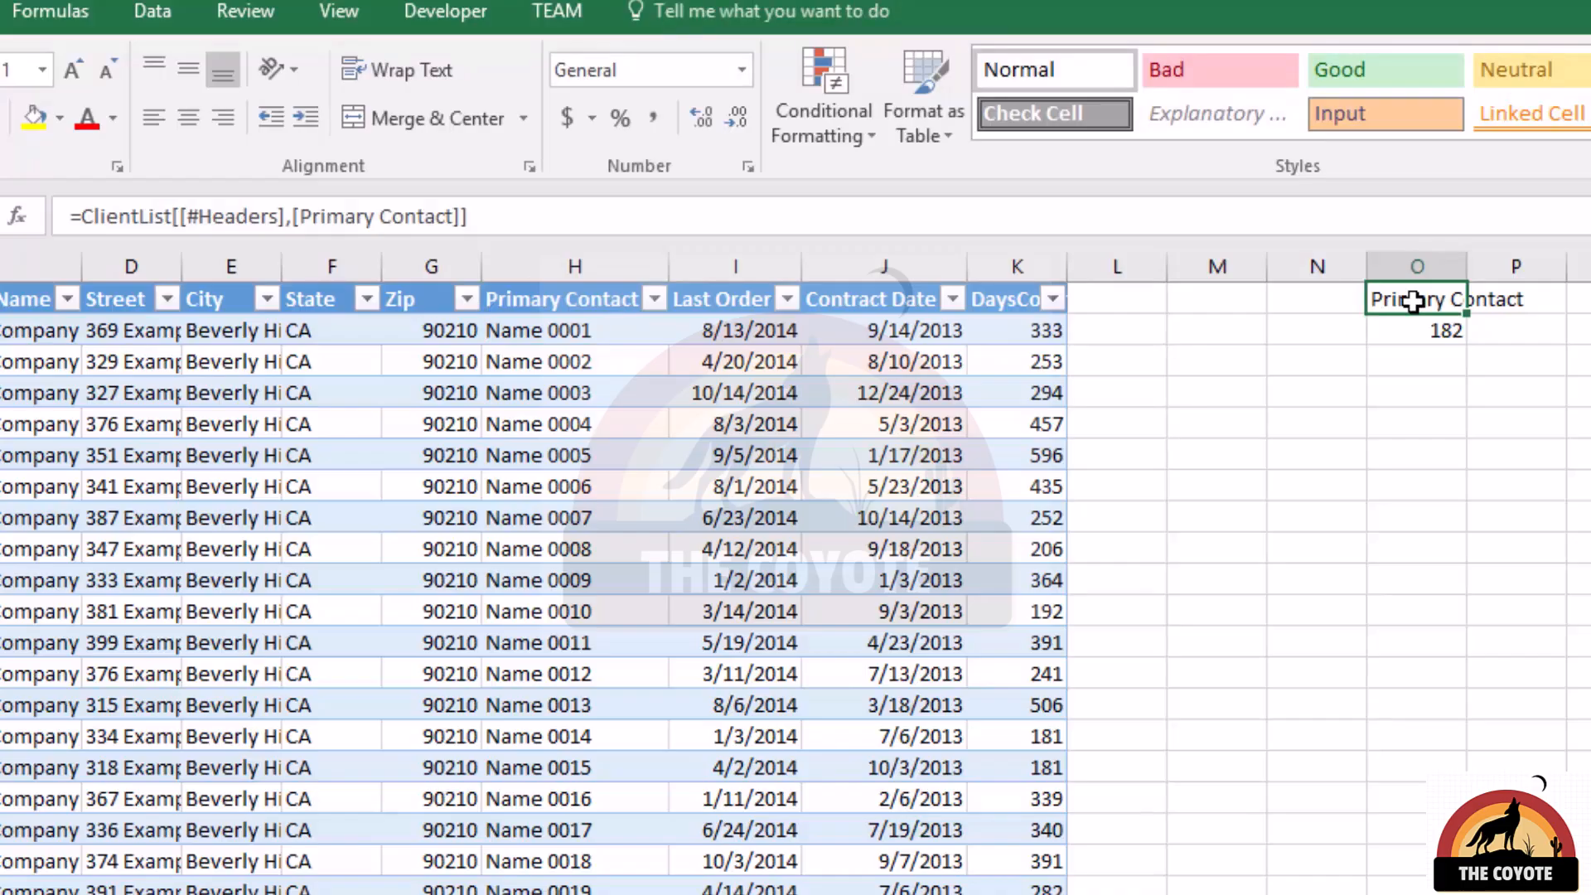
Add a total row to the table and view it beneath the last record.
{"action": "left_click", "coordinate": [749, 513]}
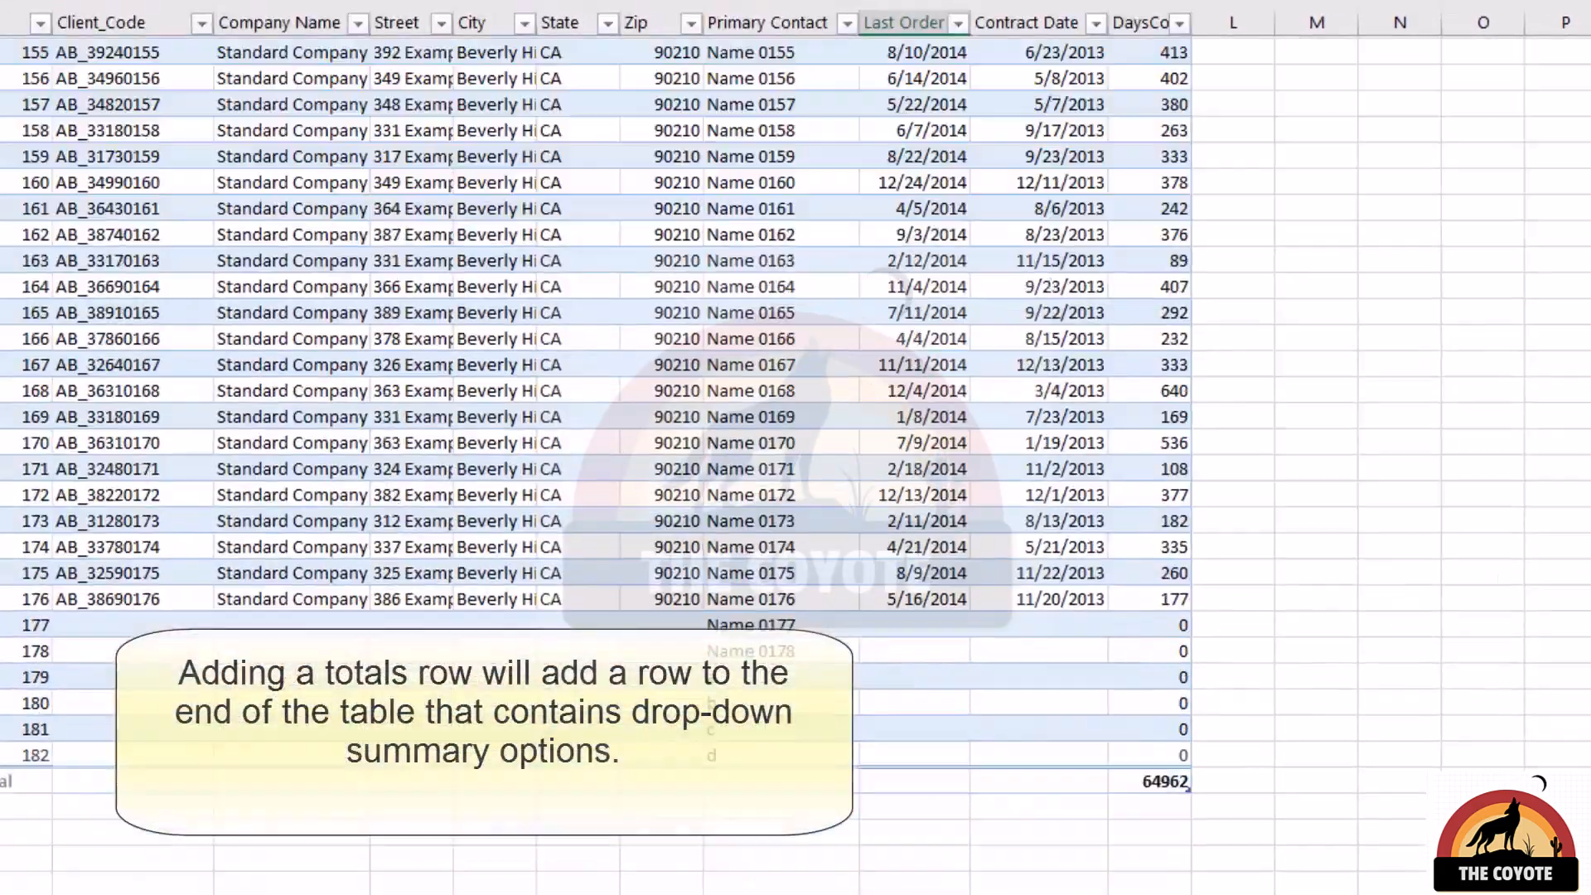
{"action": "scroll", "coordinate": [853, 508], "scroll_direction": "down", "scroll_amount": 3}
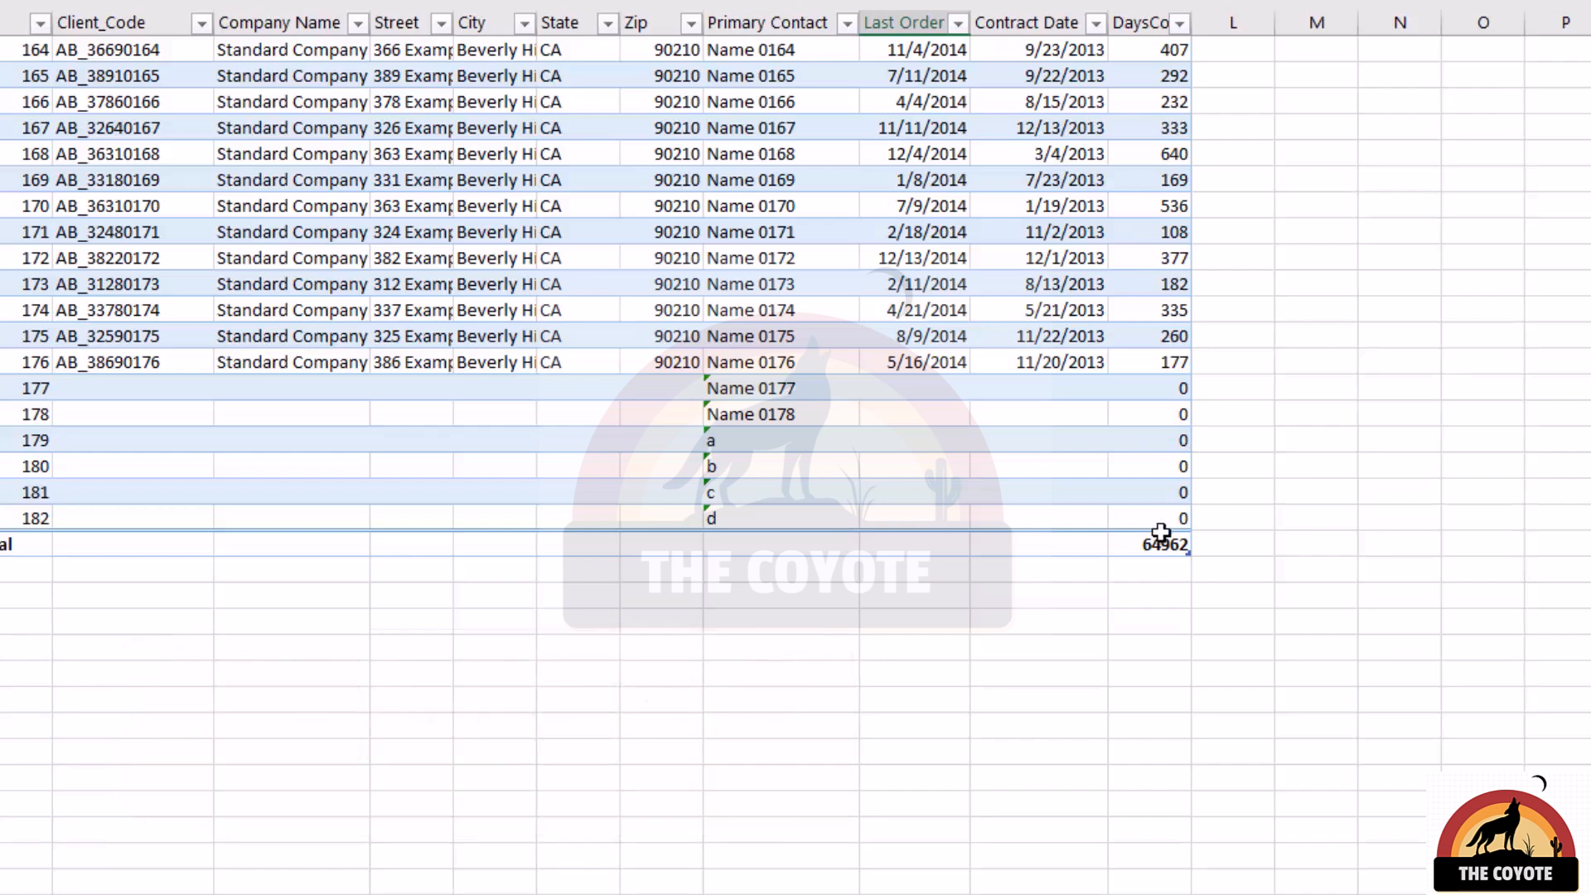
Set the total row of the Primary Contact column to the Count function.
{"action": "left_click", "coordinate": [788, 543]}
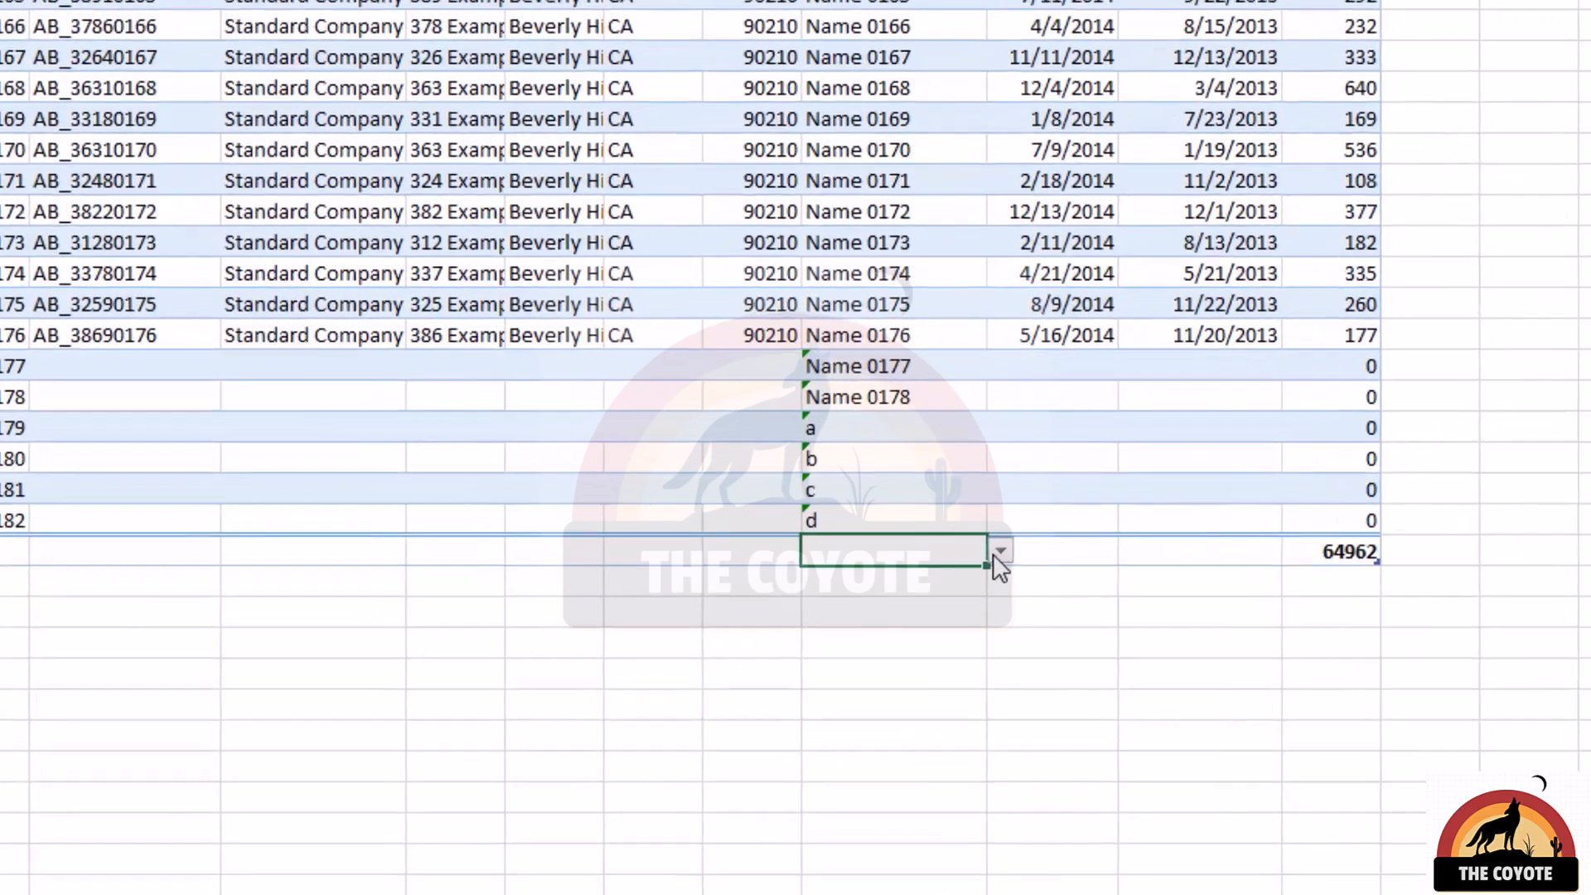
{"action": "left_click", "coordinate": [1000, 551]}
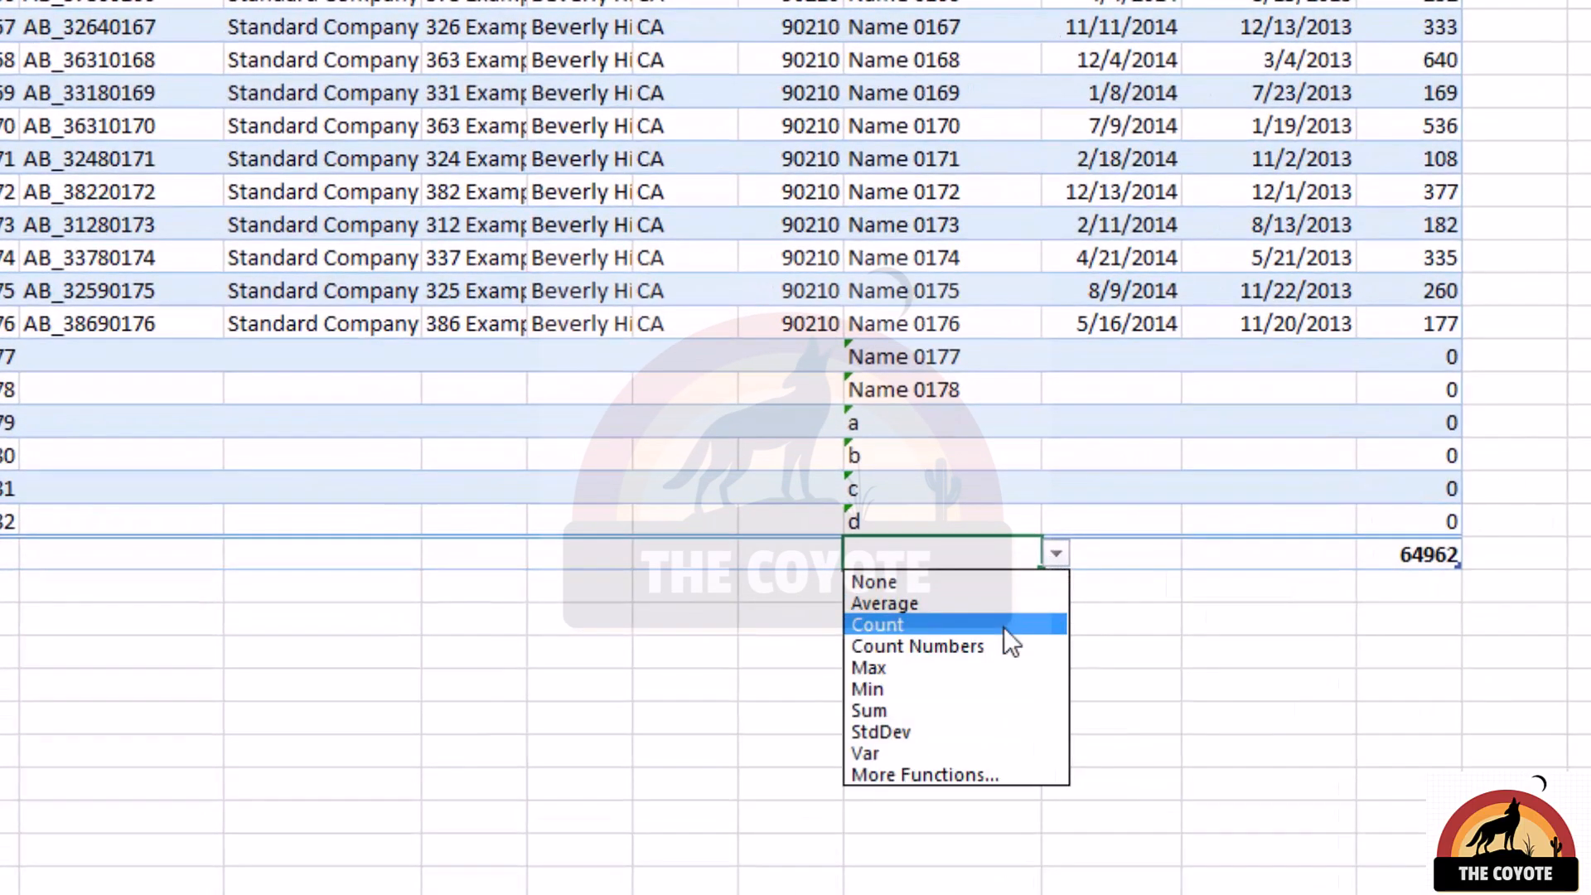
{"action": "left_click", "coordinate": [1002, 626]}
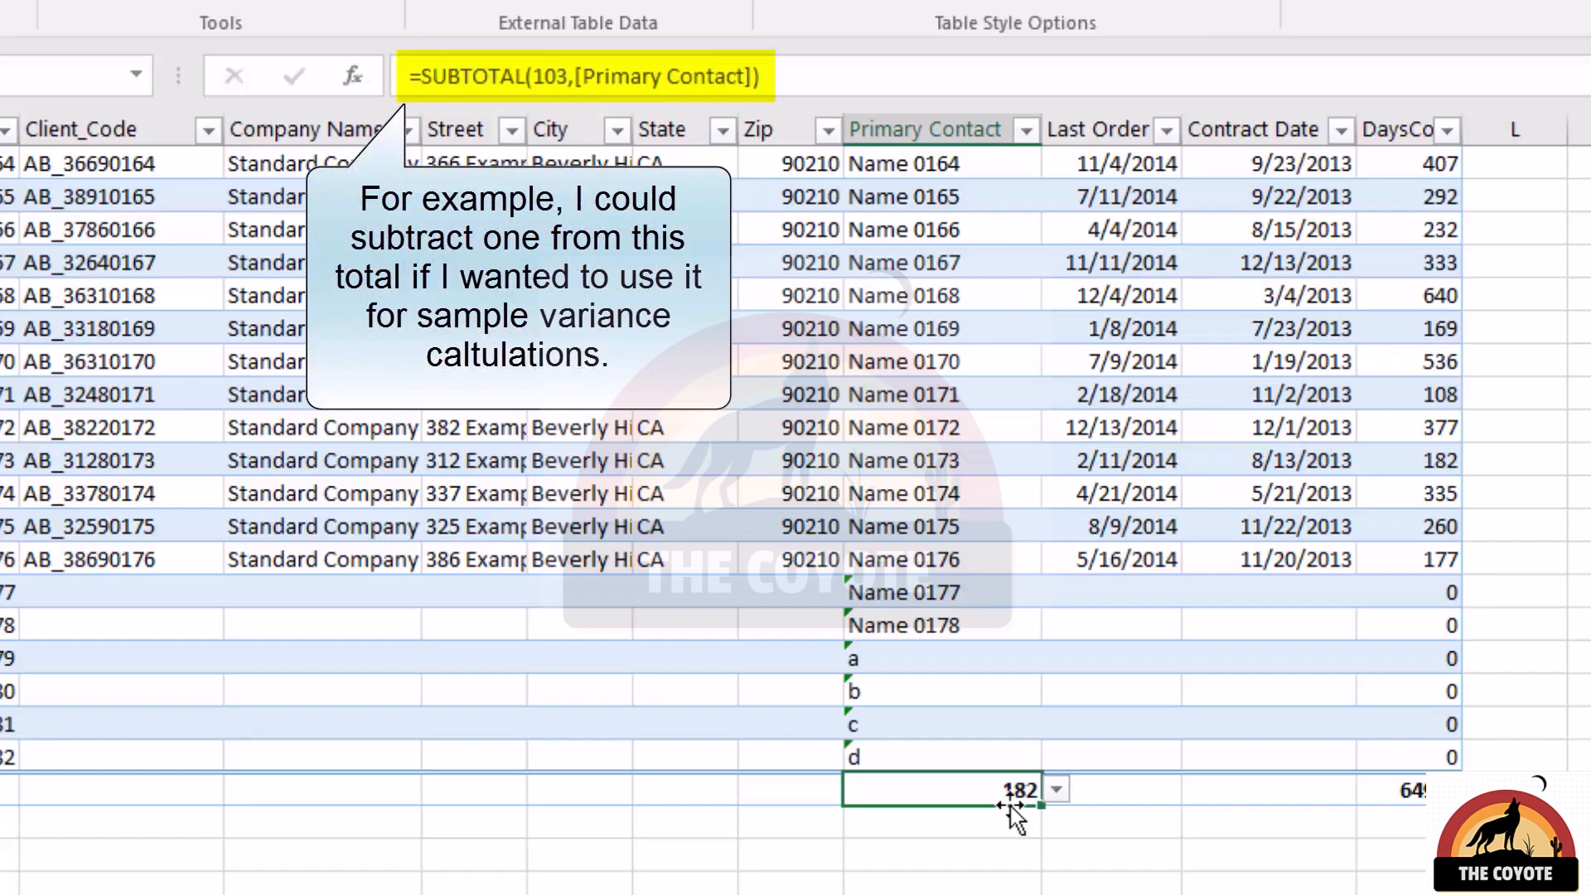
Change the Primary Contact total's SUBTOTAL function number to 9, and set that total back to Count.
{"action": "double_click", "coordinate": [557, 75]}
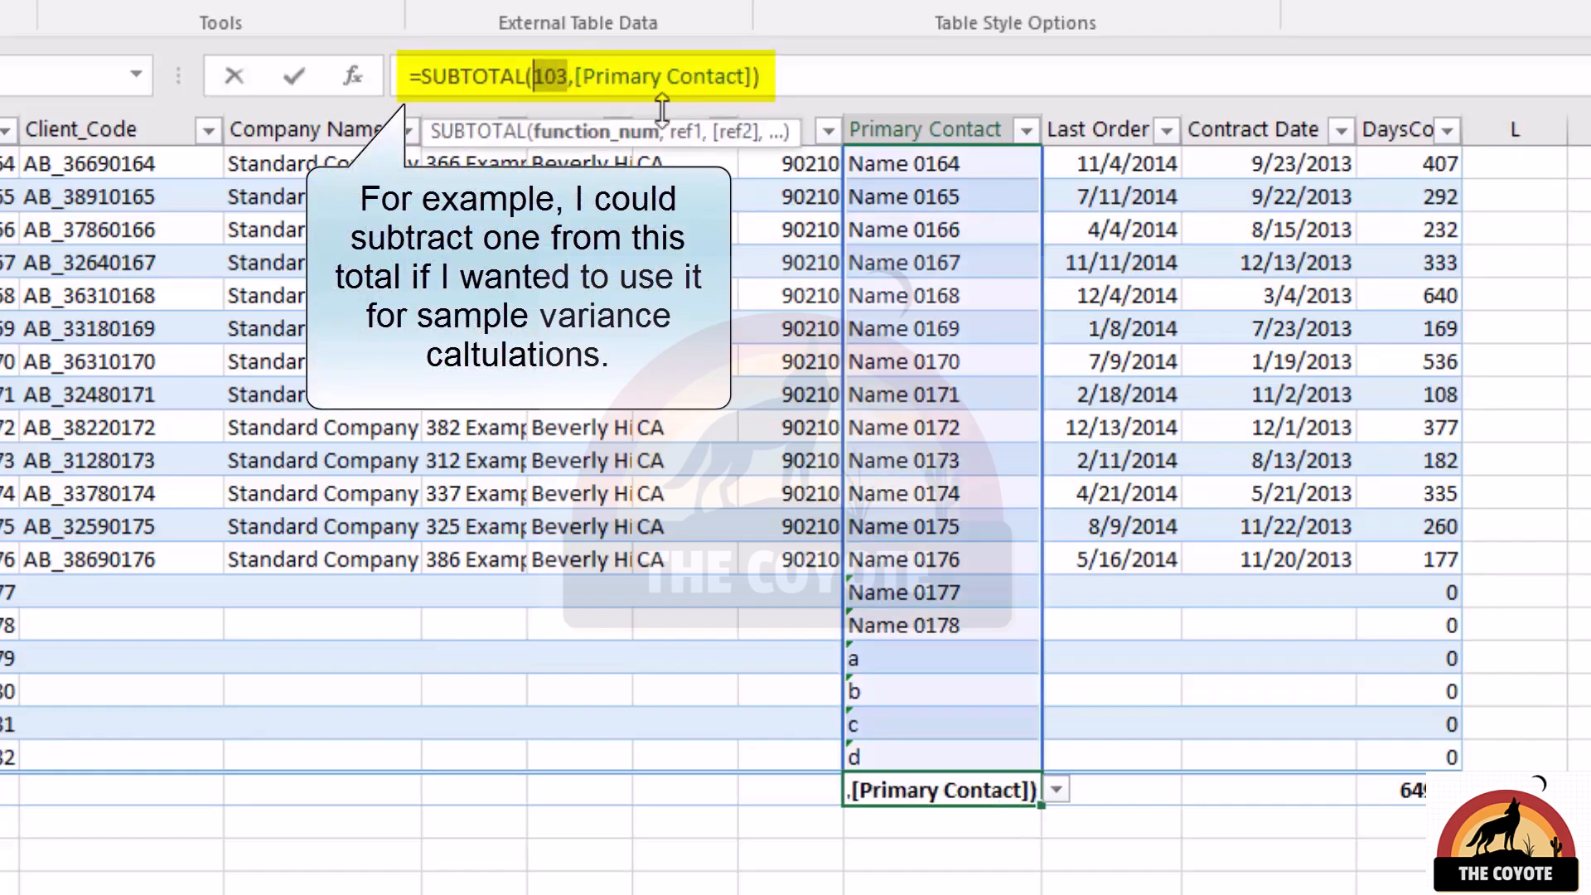
{"action": "type", "text": "9"}
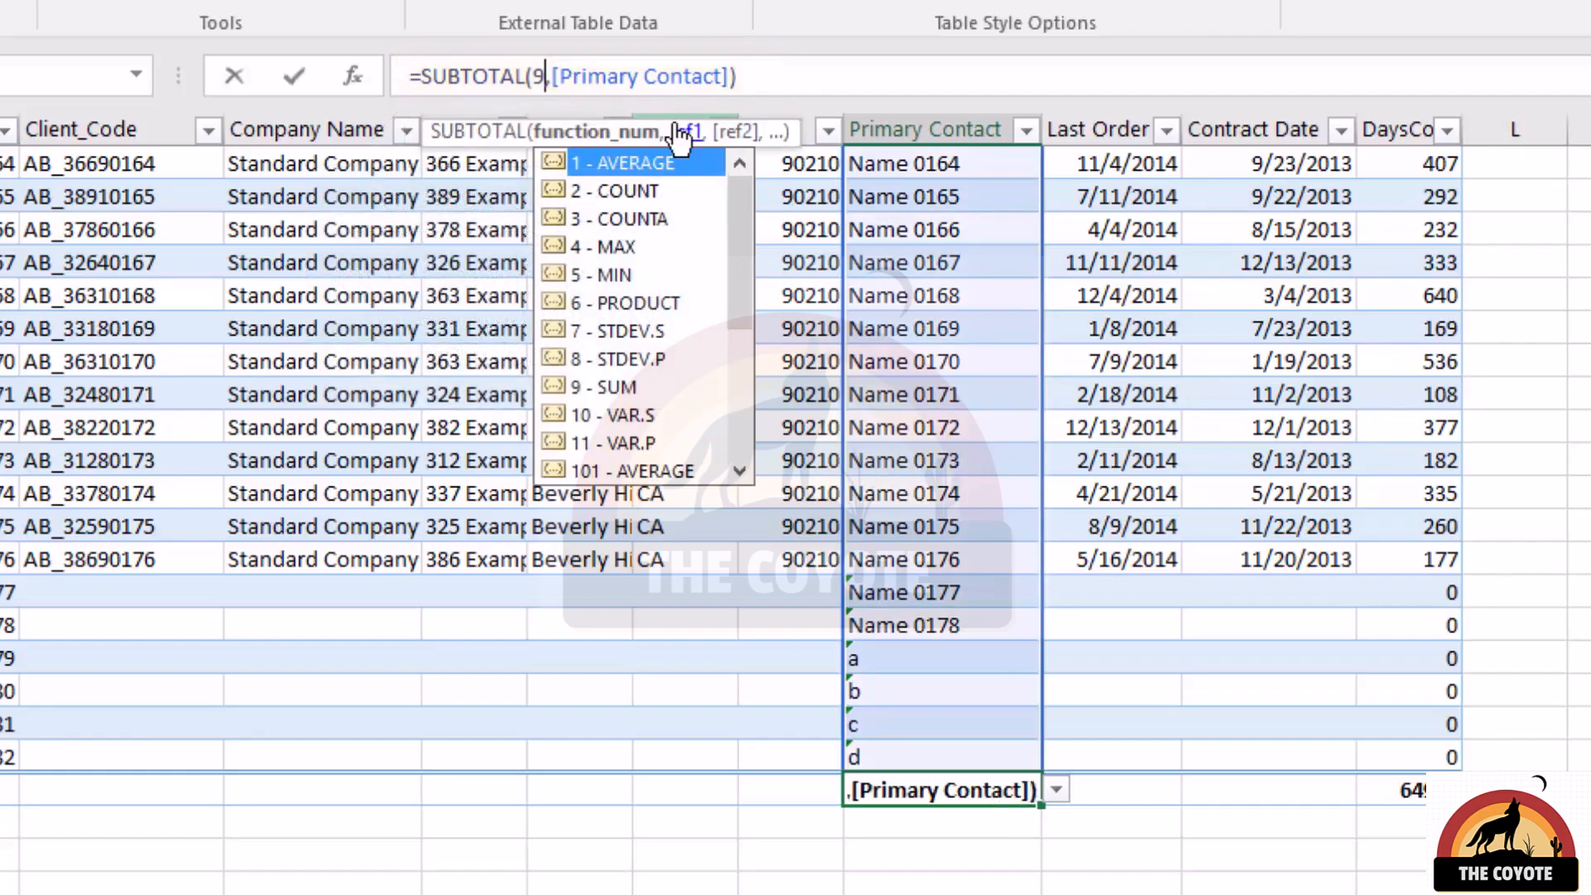
{"action": "key", "text": "Return"}
{"action": "key", "text": "Up"}
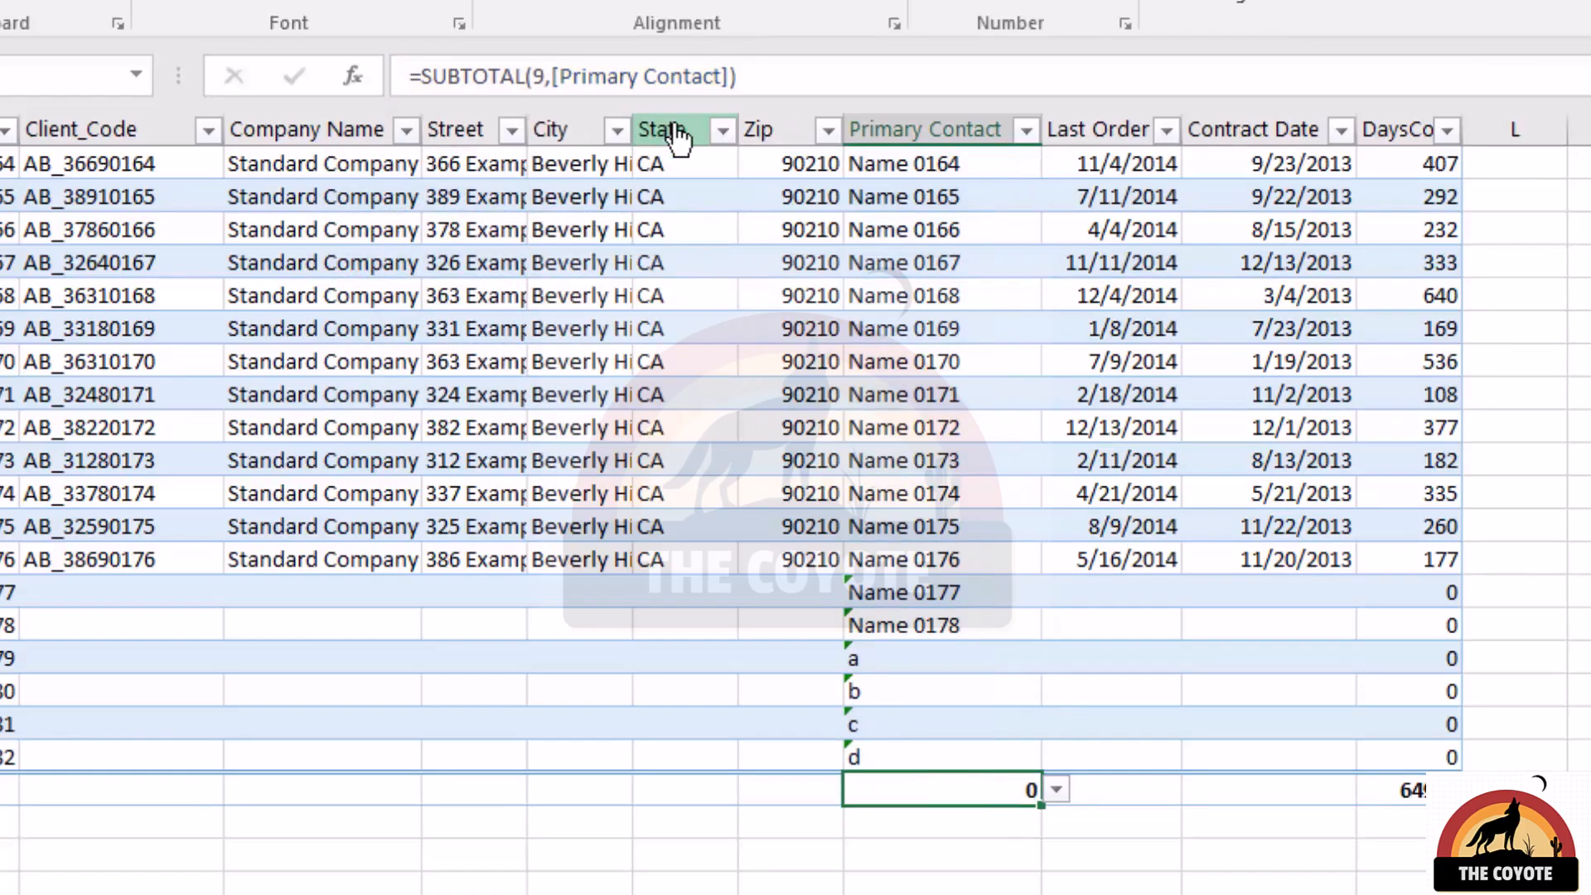
{"action": "left_click", "coordinate": [1057, 789]}
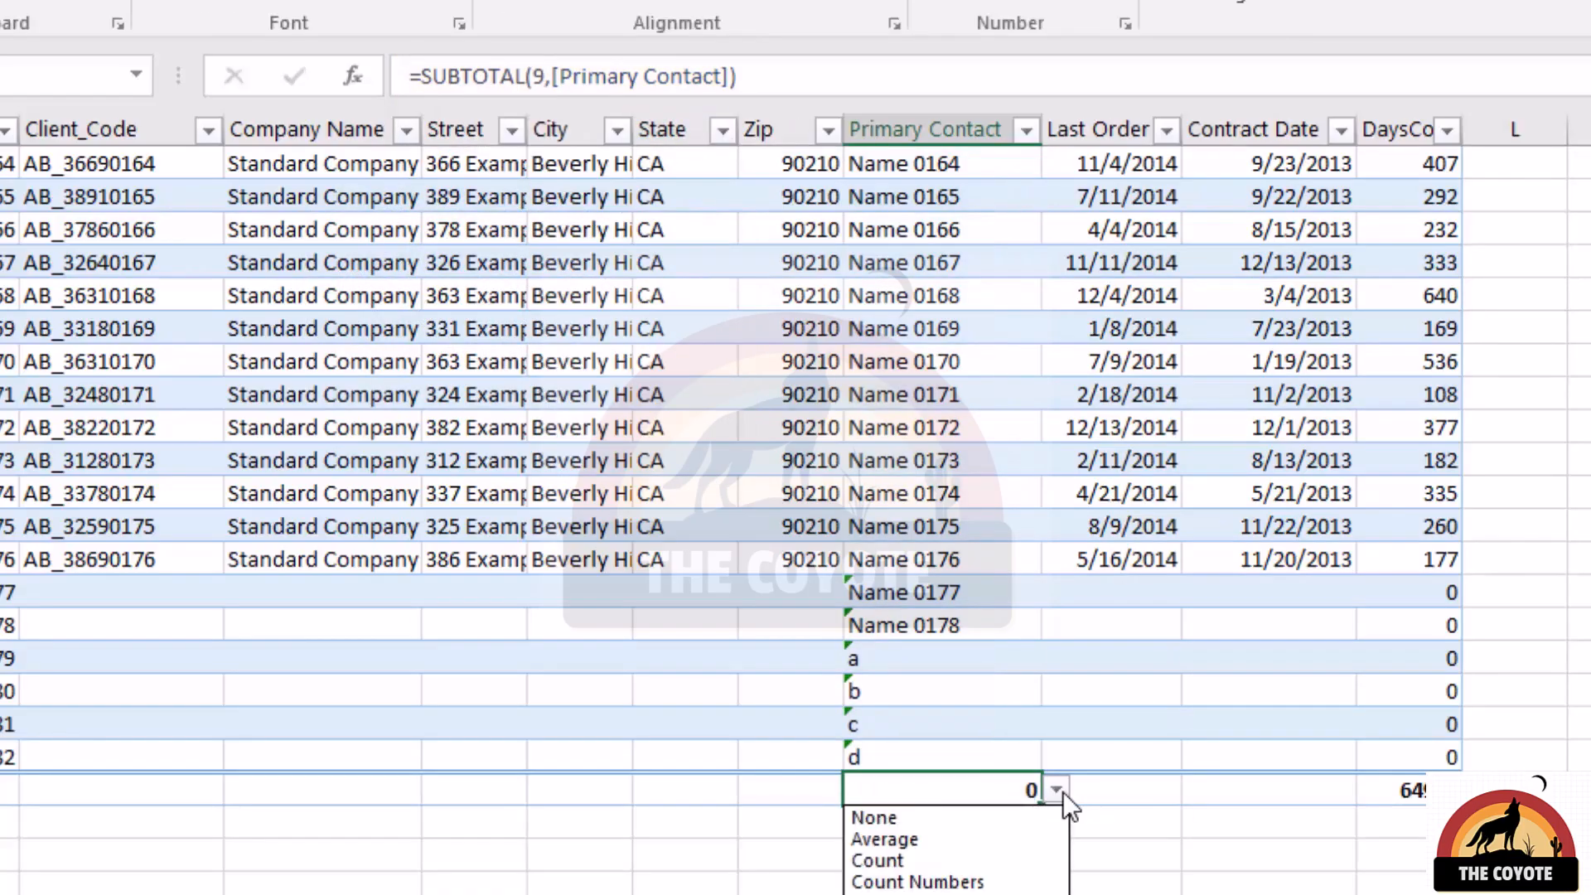
{"action": "left_click", "coordinate": [939, 861]}
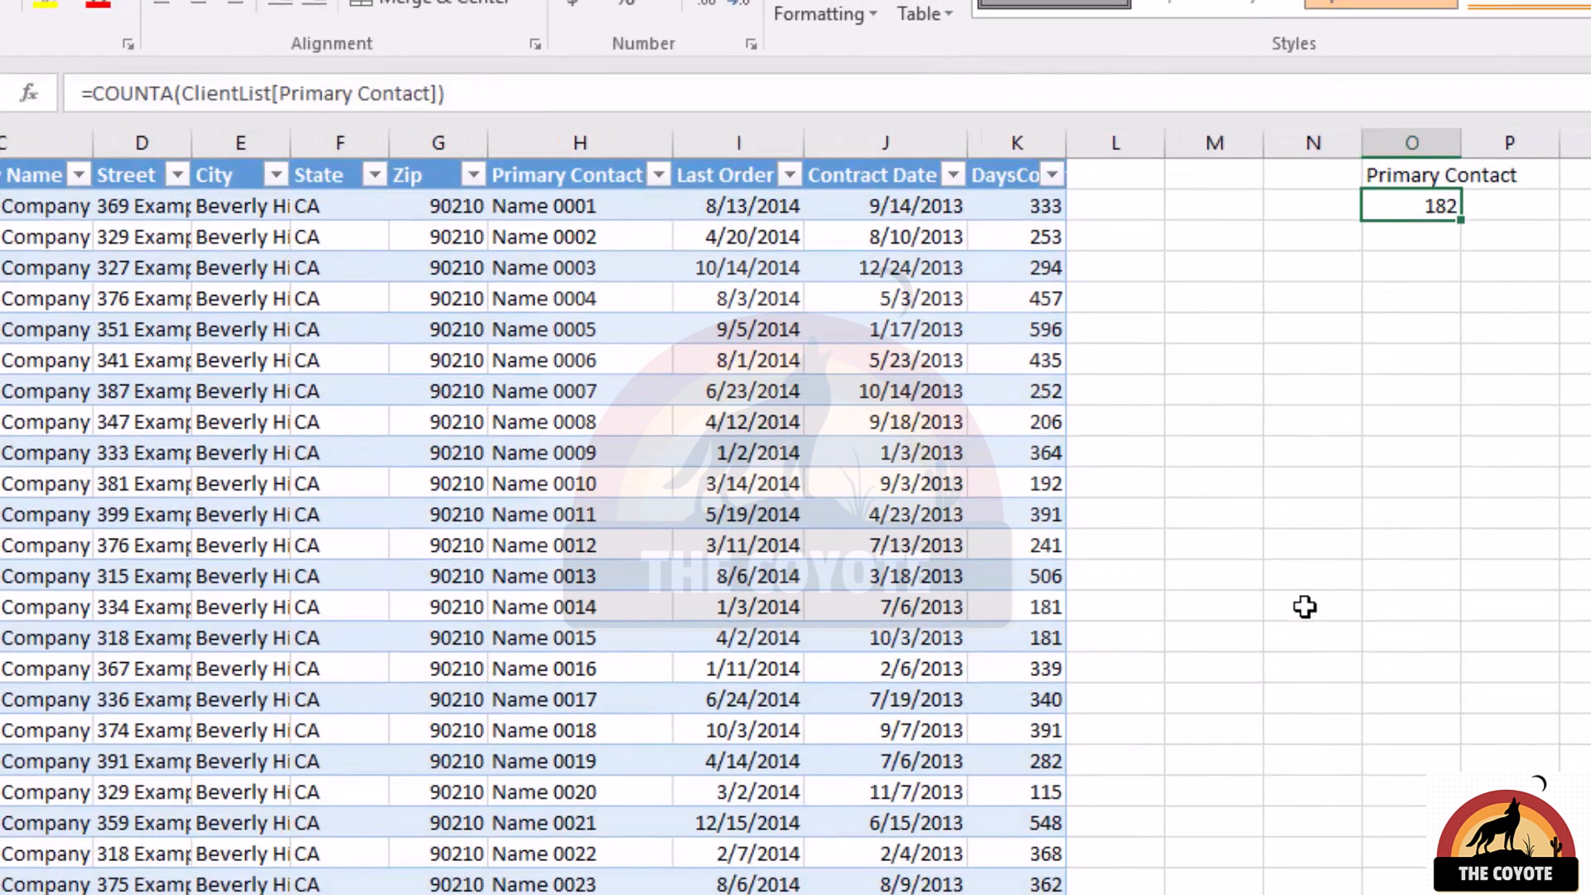
Replace the formula in O2 with =ClientList[[#Totals],[Primary Contact]] and check the header reference in O1.
{"action": "type", "text": "="}
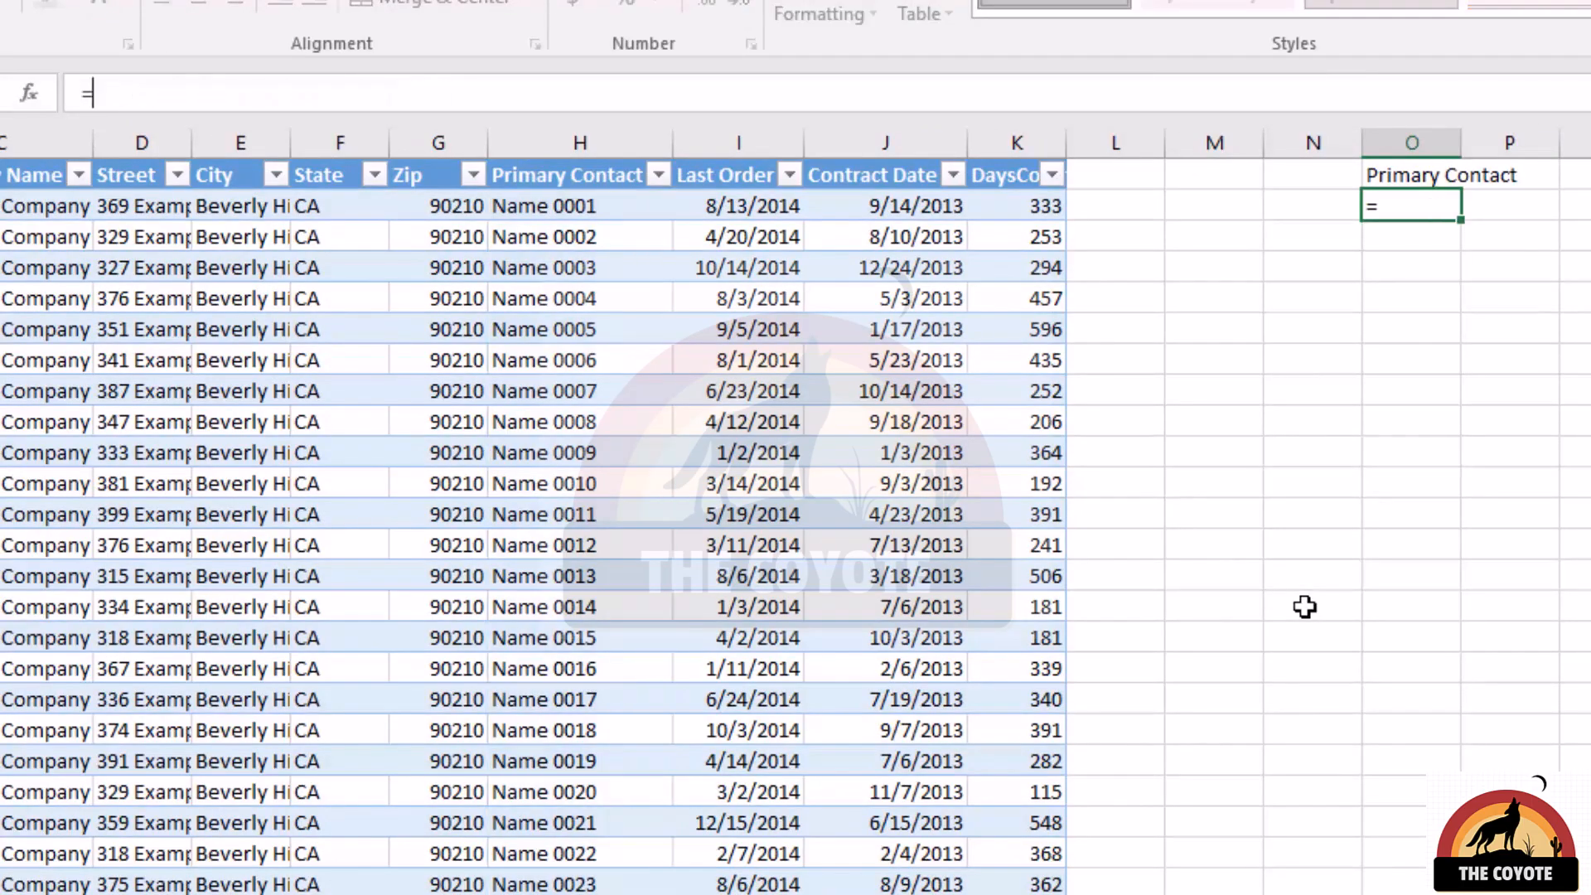
{"action": "left_click", "coordinate": [644, 638]}
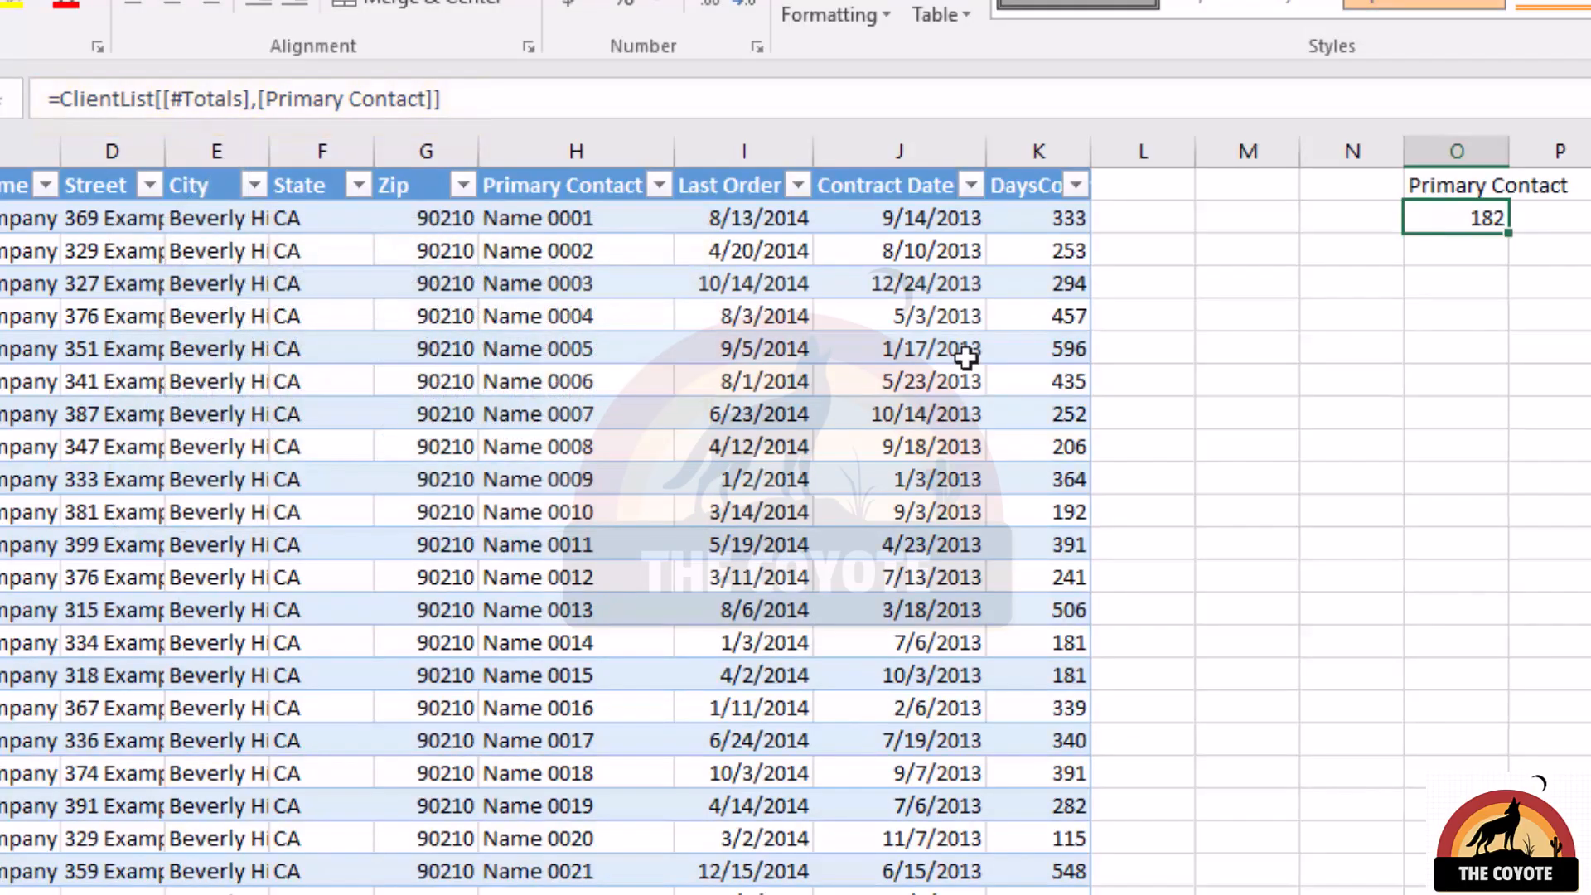
{"action": "key", "text": "Up"}
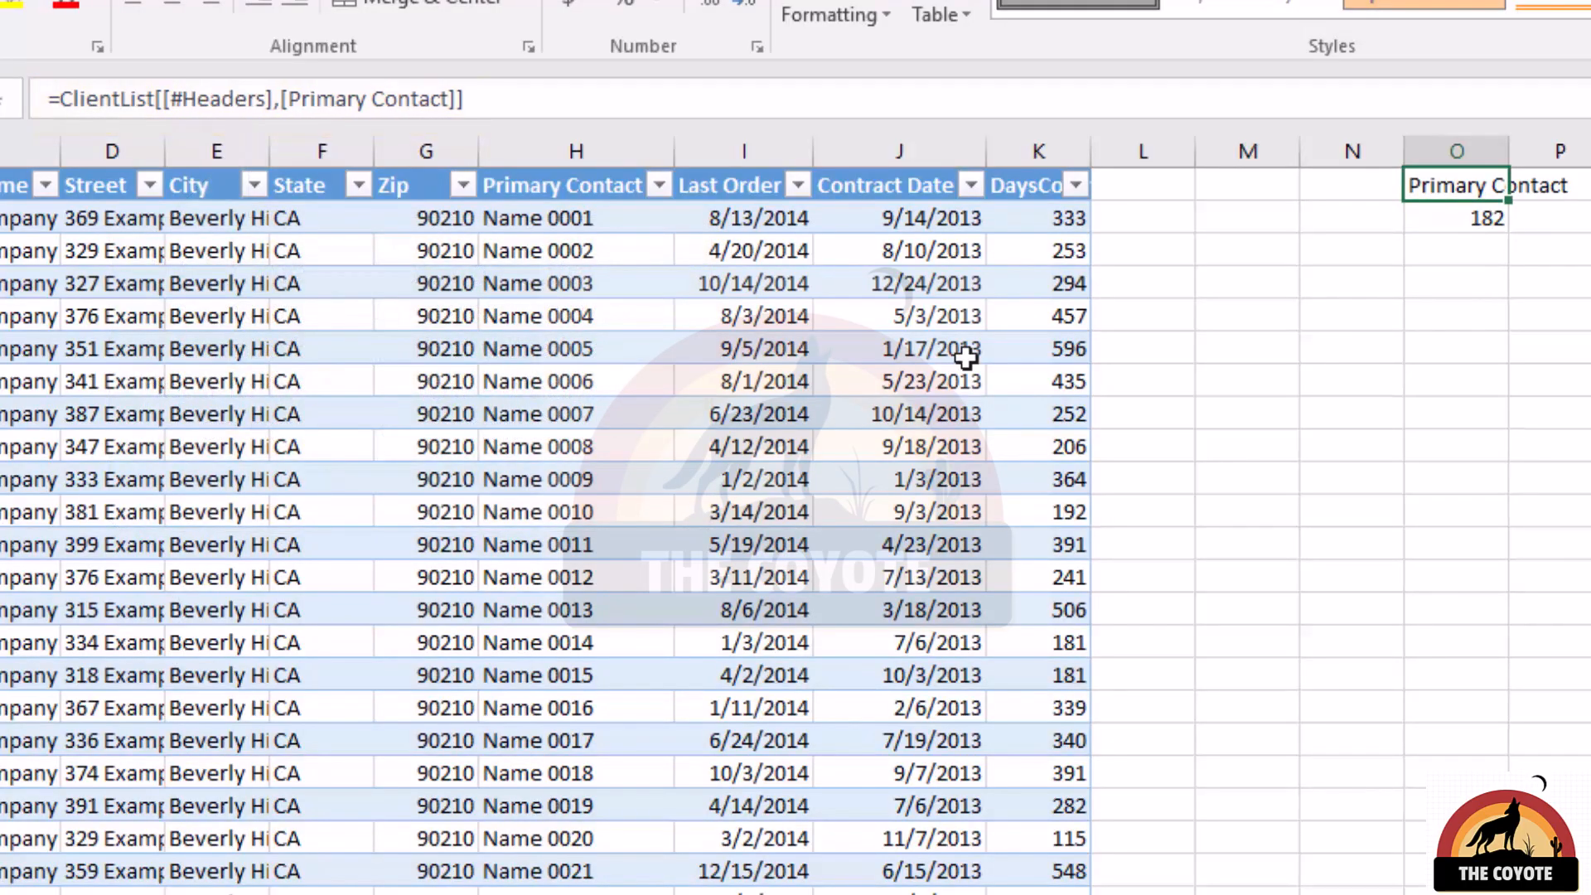